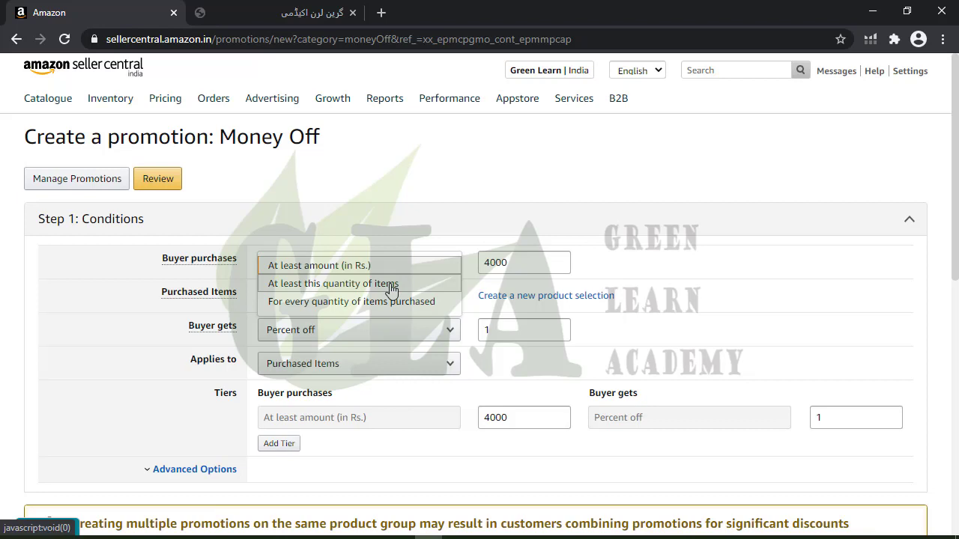
Set the Buyer purchases condition to at least this quantity of items, with a quantity of 1.
click(391, 290)
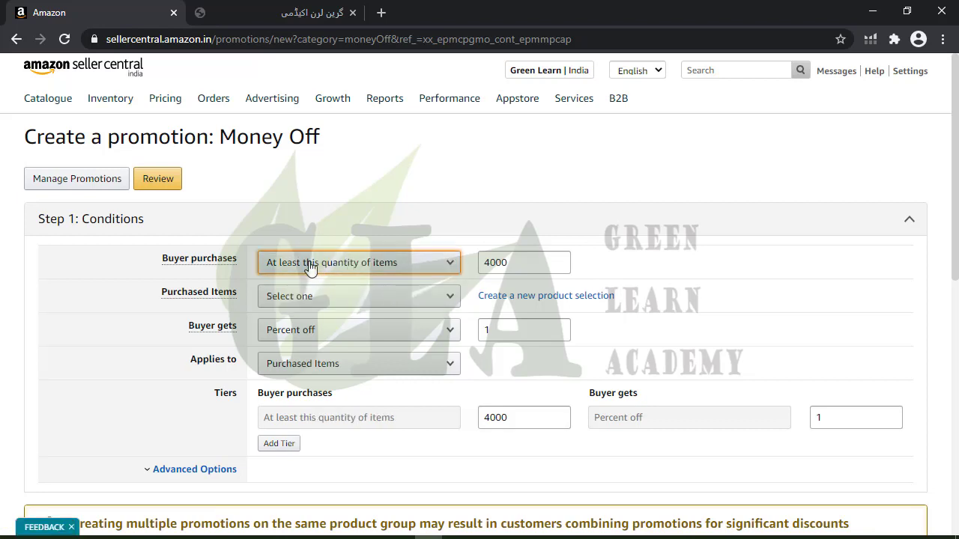
double_click(518, 263)
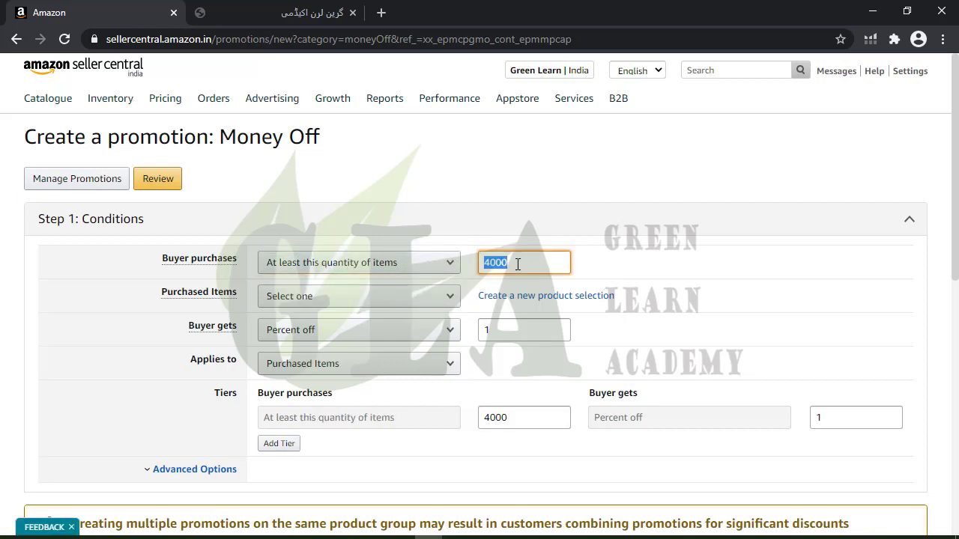
text(3)
key(BackSpace)
text(1)
Set the Buyer purchases condition to At least amount (in Rs.) with an amount of 1000.
click(382, 271)
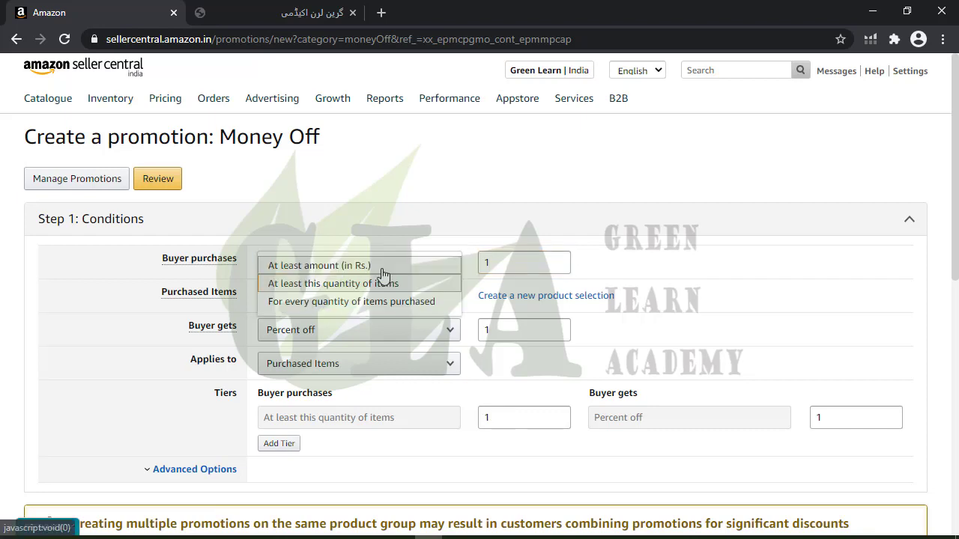
click(336, 270)
click(335, 268)
click(336, 265)
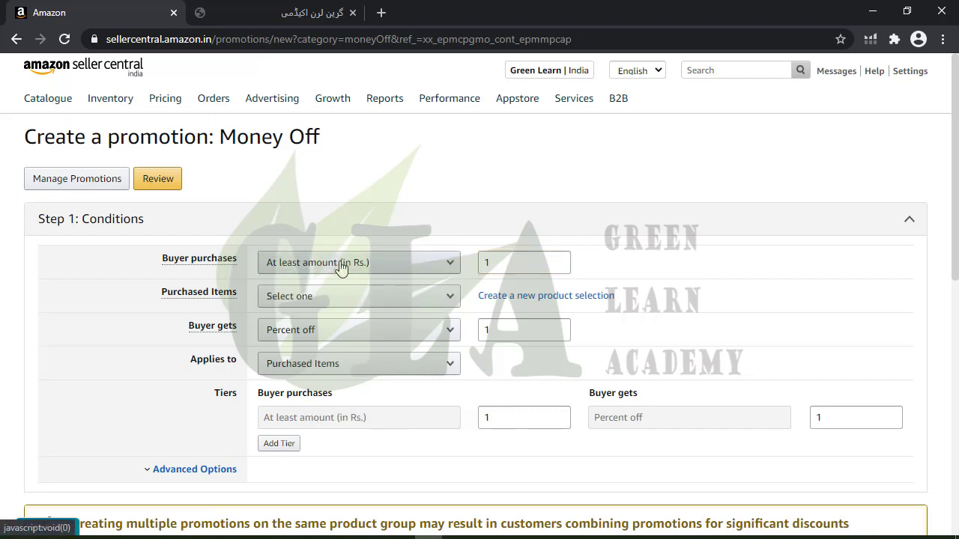
click(338, 265)
click(338, 266)
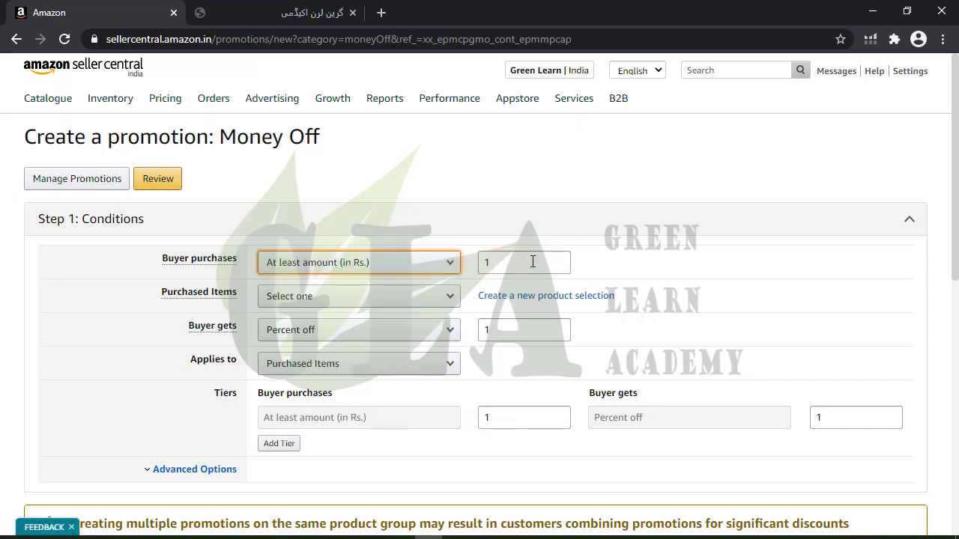
click(533, 262)
key(BackSpace)
text(1000)
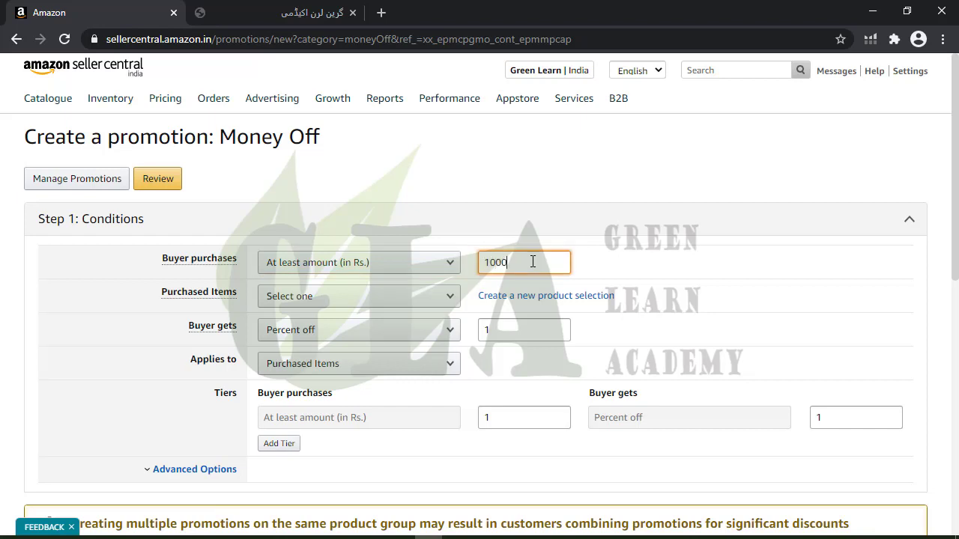
click(628, 272)
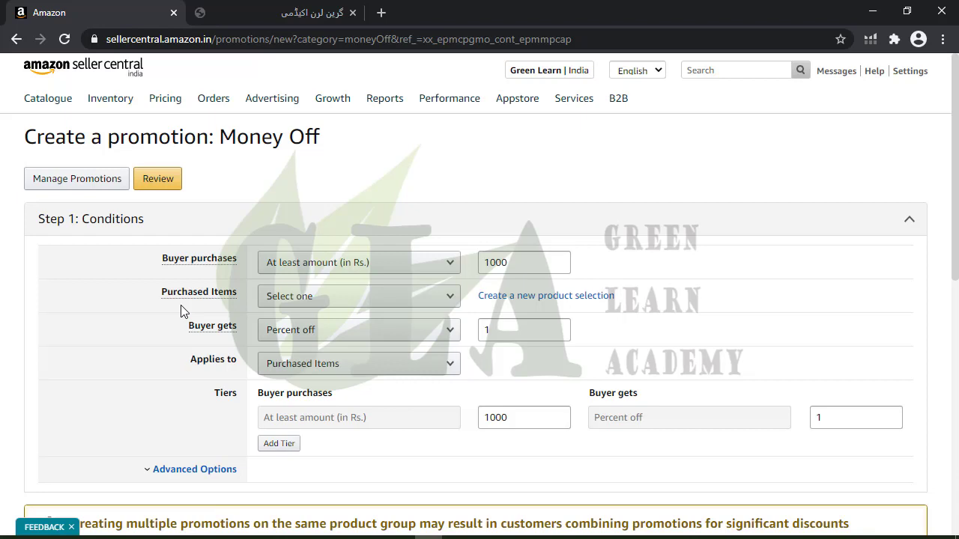
Open the list of other product selections for Purchased Items and cancel without choosing one.
click(305, 304)
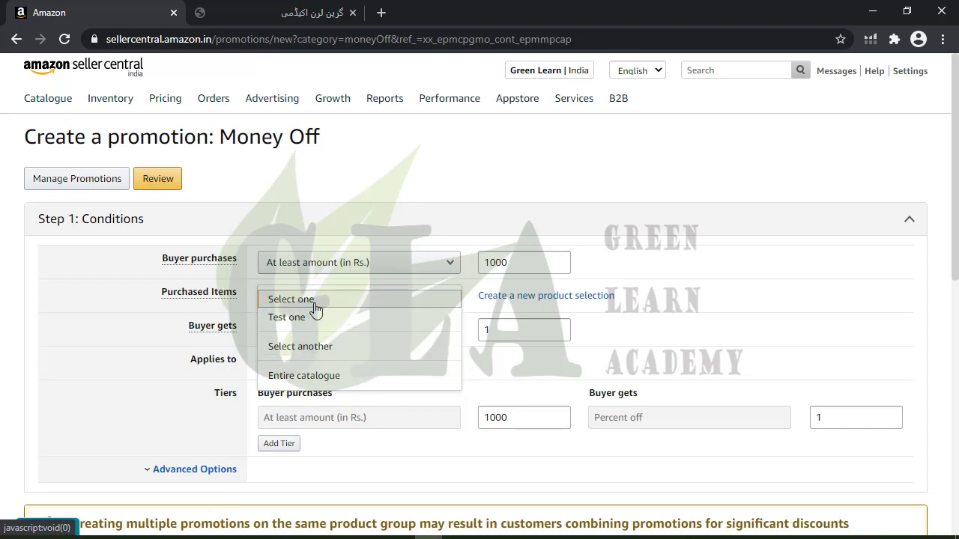
click(337, 354)
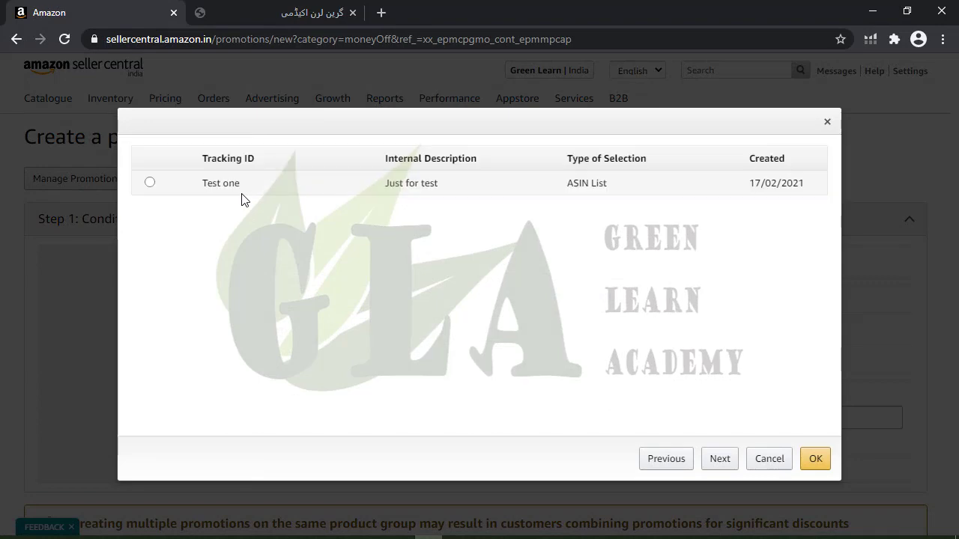
click(765, 459)
Set Purchased Items to Entire catalogue and view that field's help text.
click(332, 296)
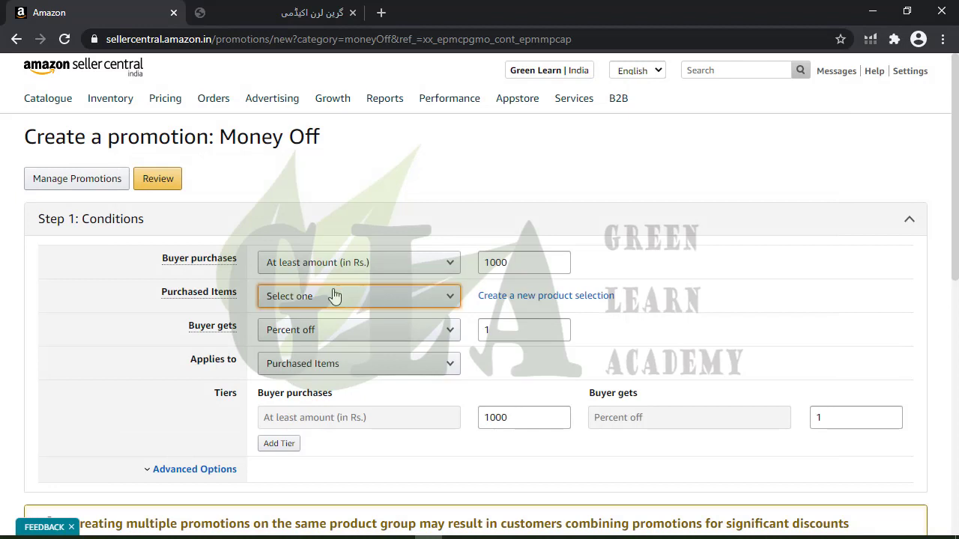
click(301, 300)
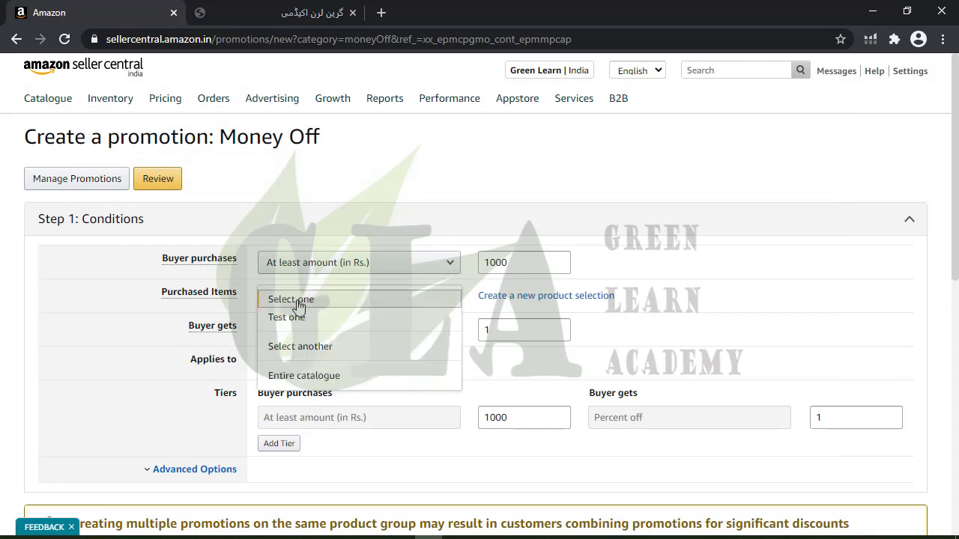
click(318, 383)
mouse_move(108, 98)
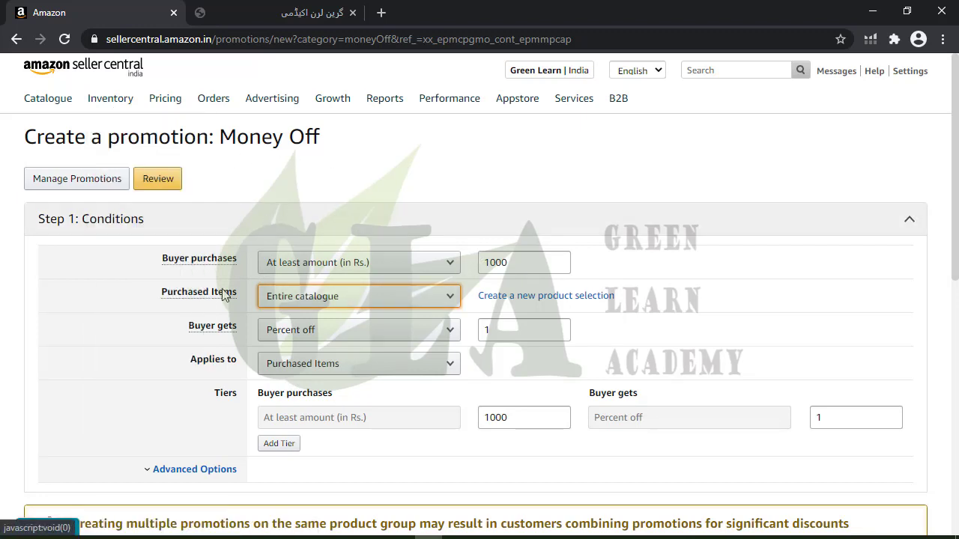
mouse_move(201, 291)
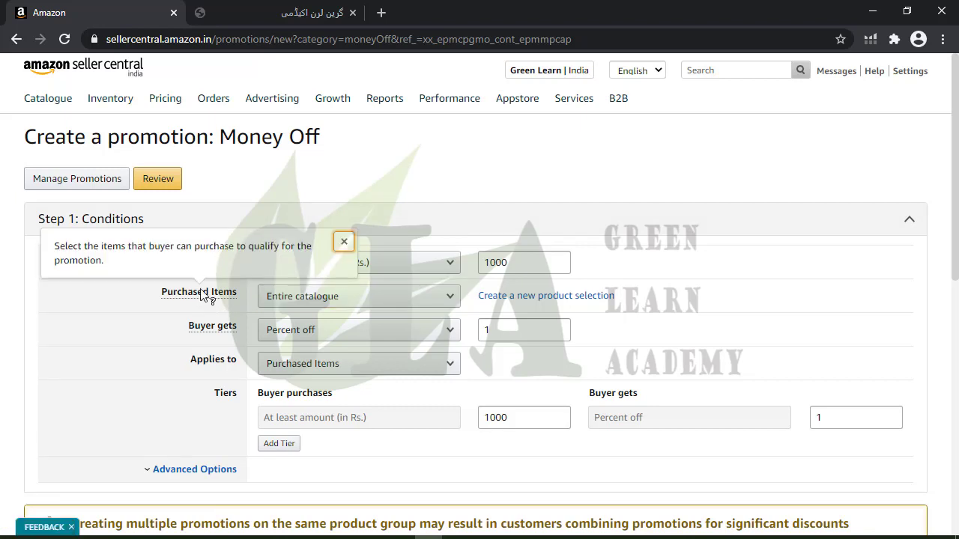
mouse_move(235, 327)
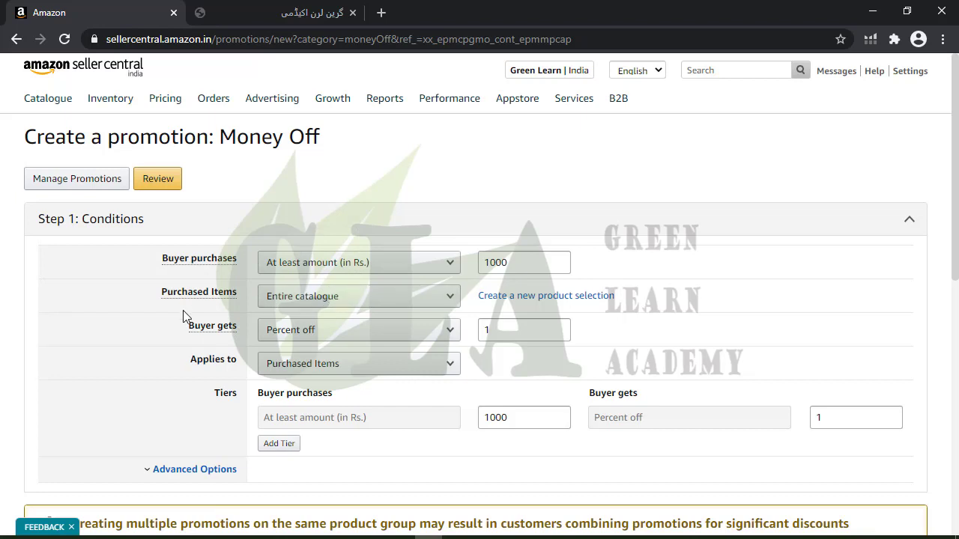
Set the Buyer gets discount to Amount off (in Rs.) with a value of 700.
mouse_move(193, 338)
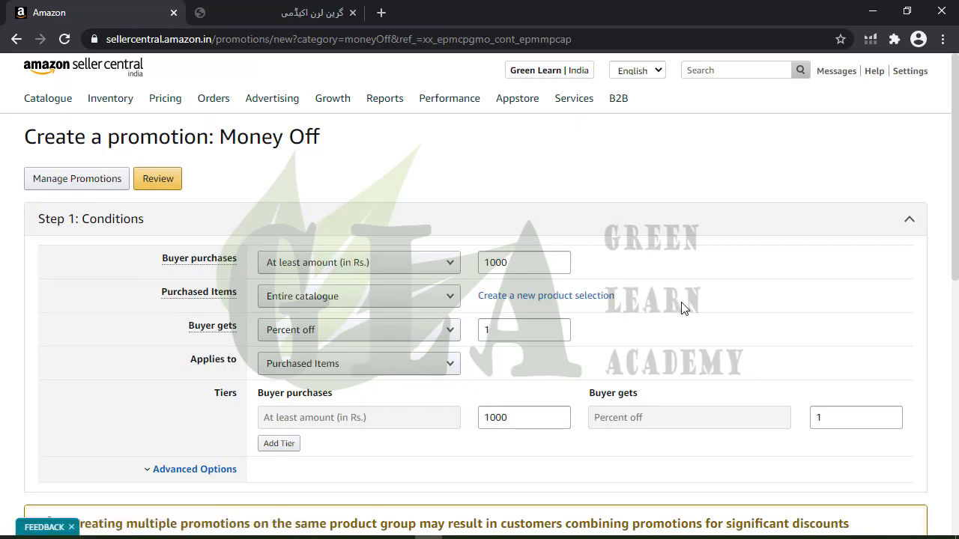
click(295, 338)
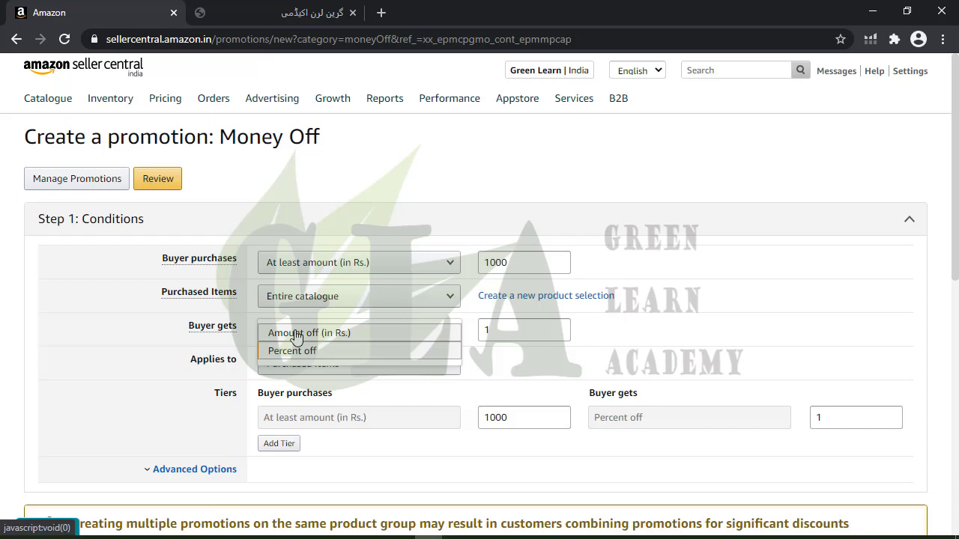
click(296, 334)
click(296, 331)
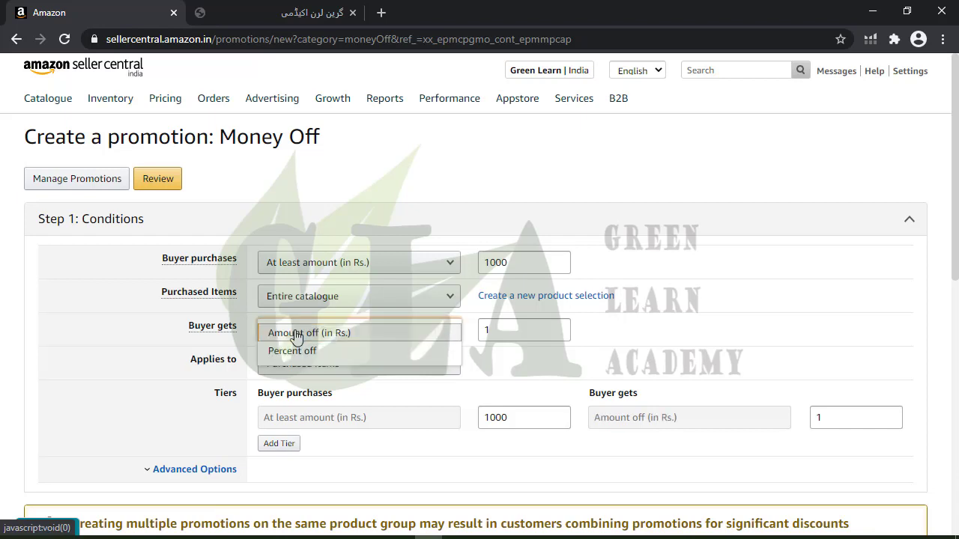
click(296, 333)
click(496, 327)
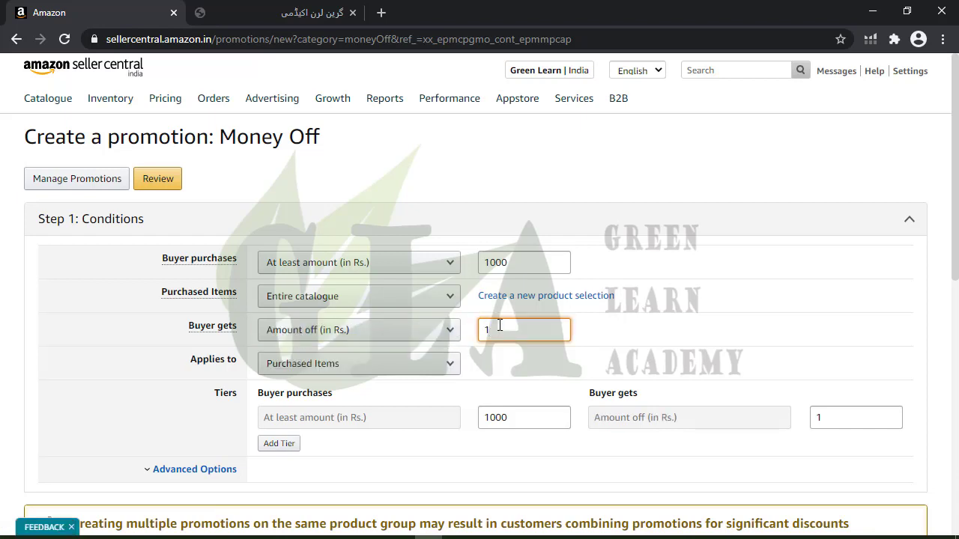
key(BackSpace)
text(700)
click(612, 338)
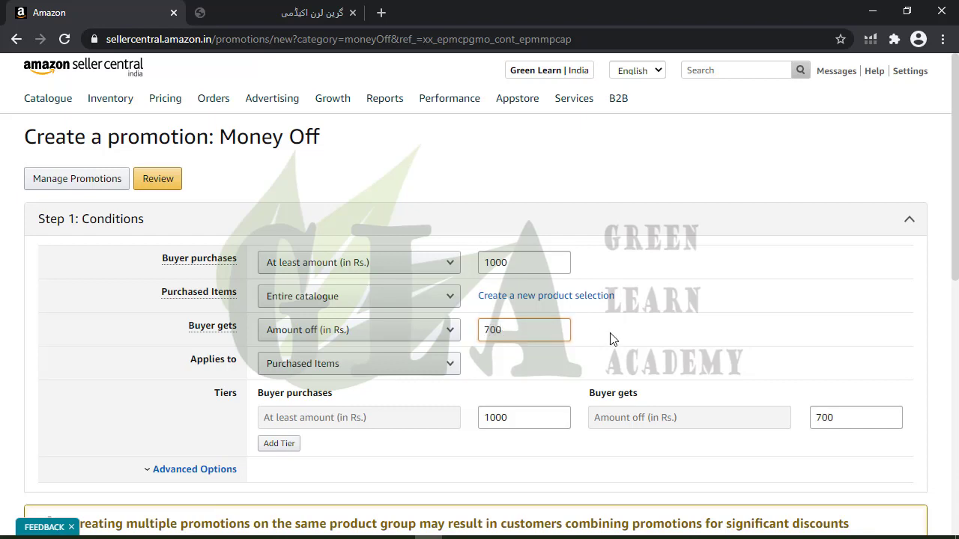
click(508, 262)
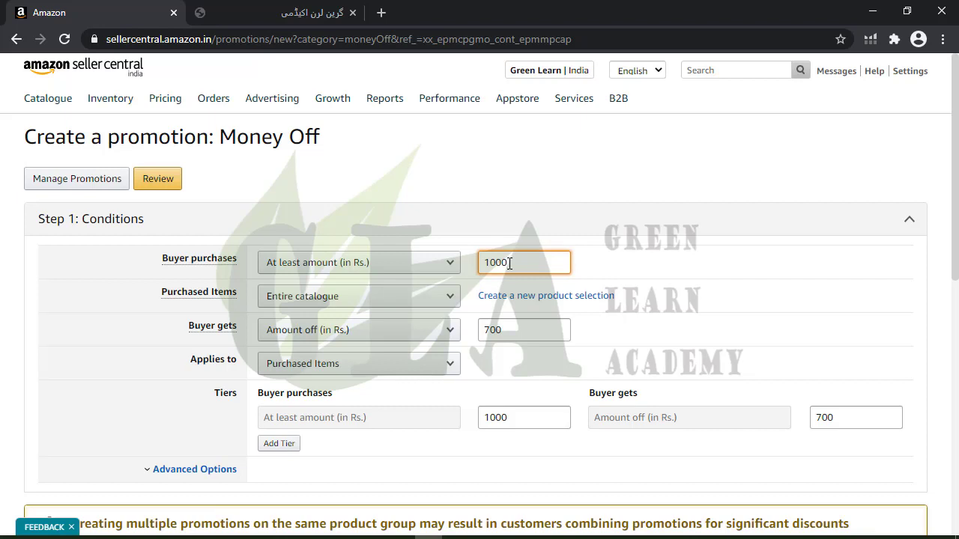
click(626, 282)
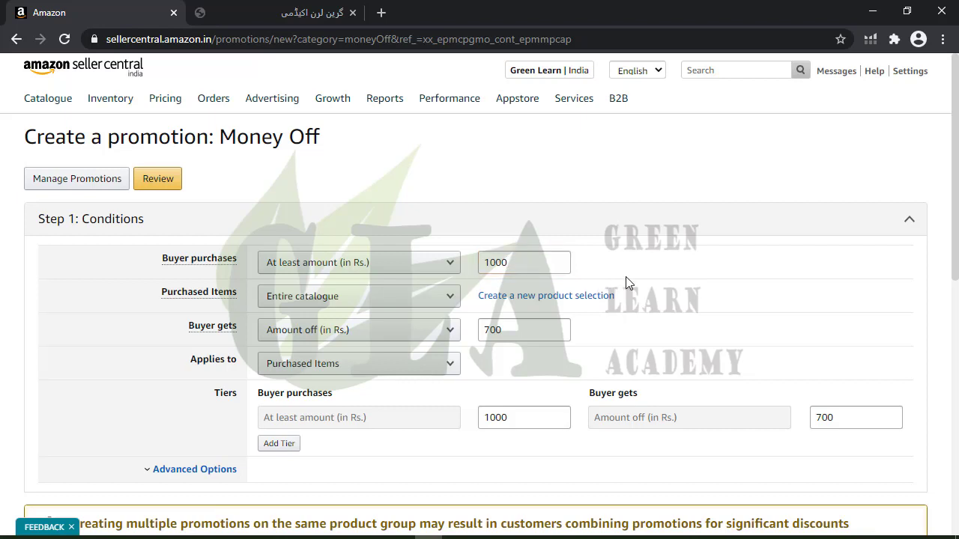
Change the Buyer gets amount off to 100.
double_click(540, 326)
key(BackSpace)
text(100)
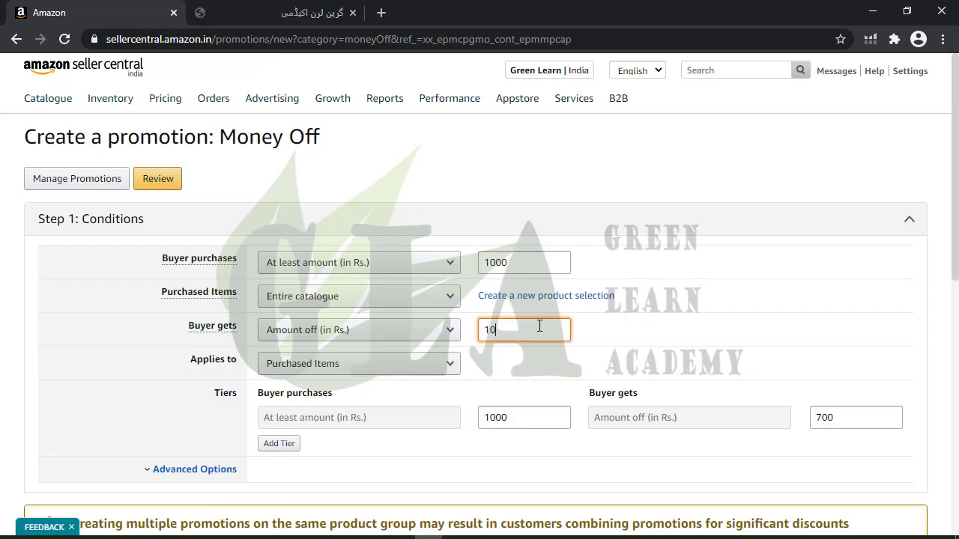
click(607, 345)
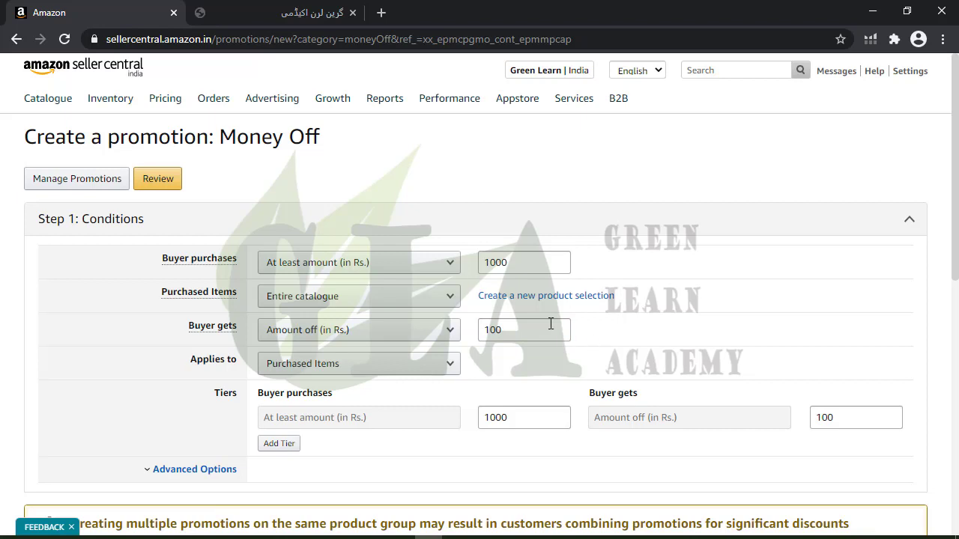
click(530, 337)
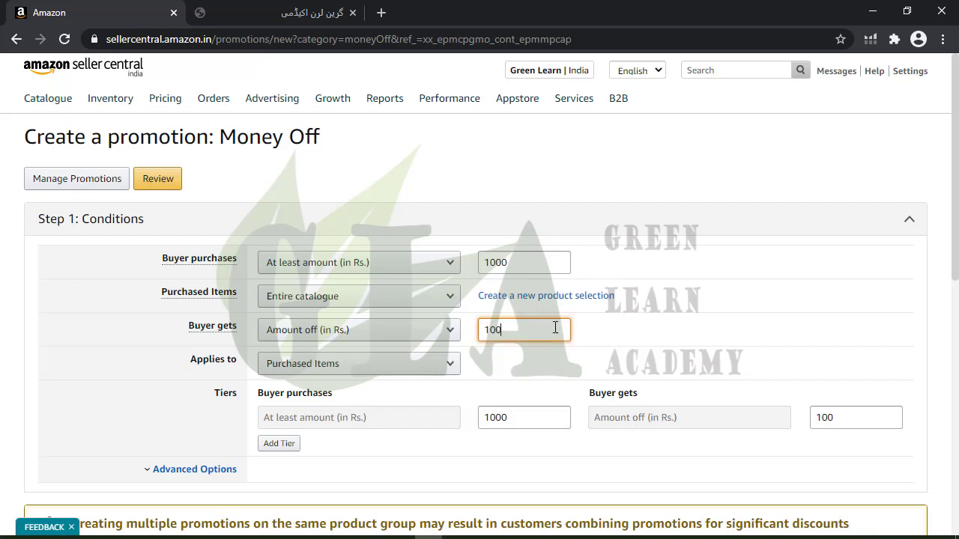
click(616, 343)
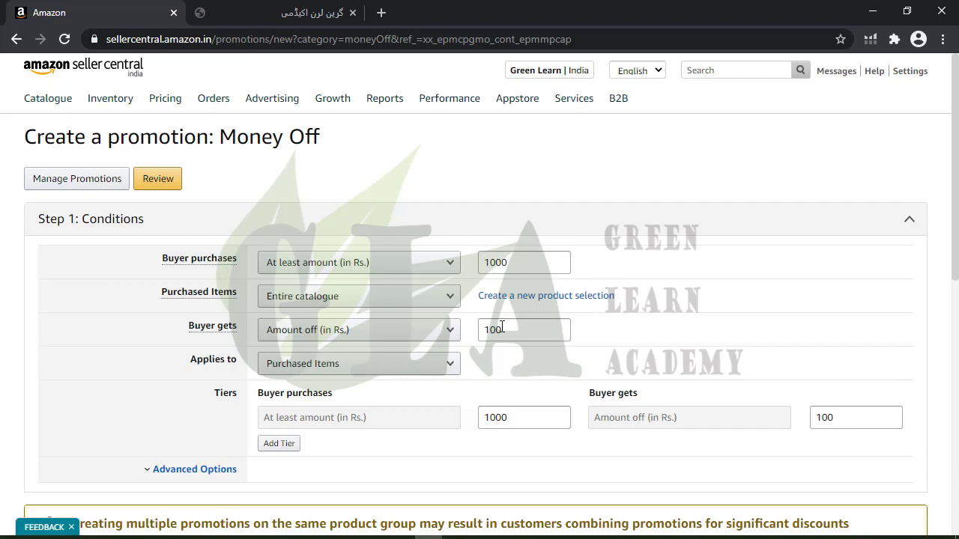
Set the Buyer gets discount to Percent off with a value of 5.
click(421, 337)
click(270, 354)
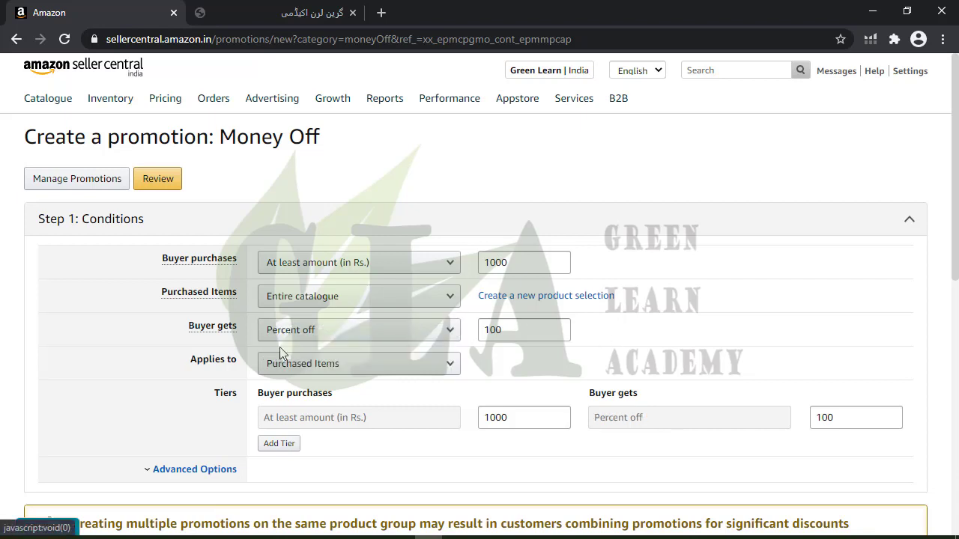
double_click(533, 333)
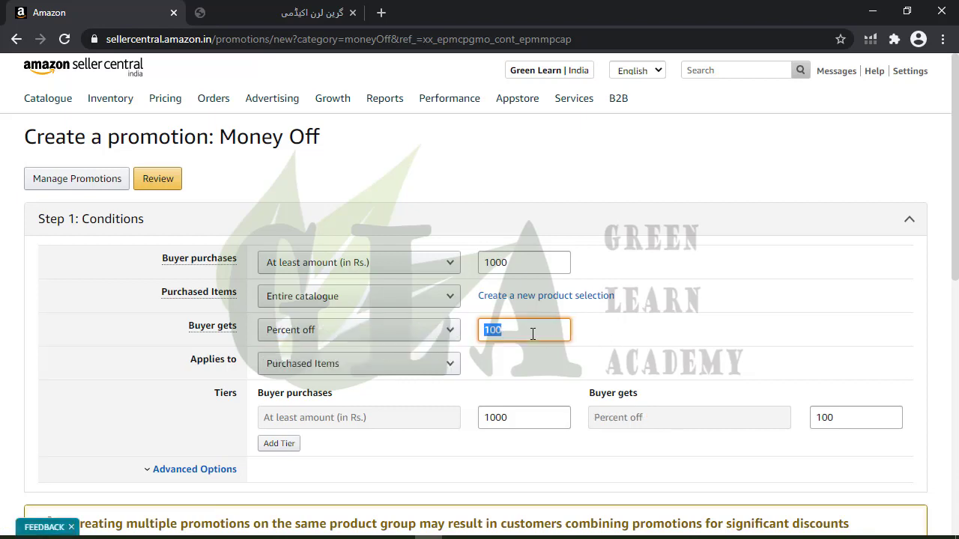
click(534, 263)
double_click(508, 336)
text(10)
key(BackSpace)
key(BackSpace)
text(1)
key(BackSpace)
text(5)
click(627, 339)
click(291, 335)
click(352, 352)
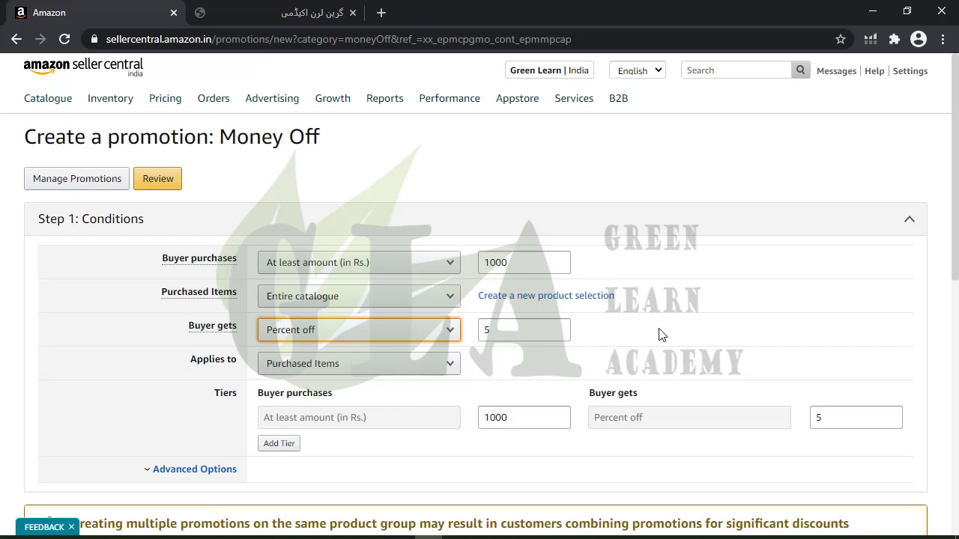
Switch the discount's Applies to option to Qualifying Item and set it back to Purchased Items.
click(194, 368)
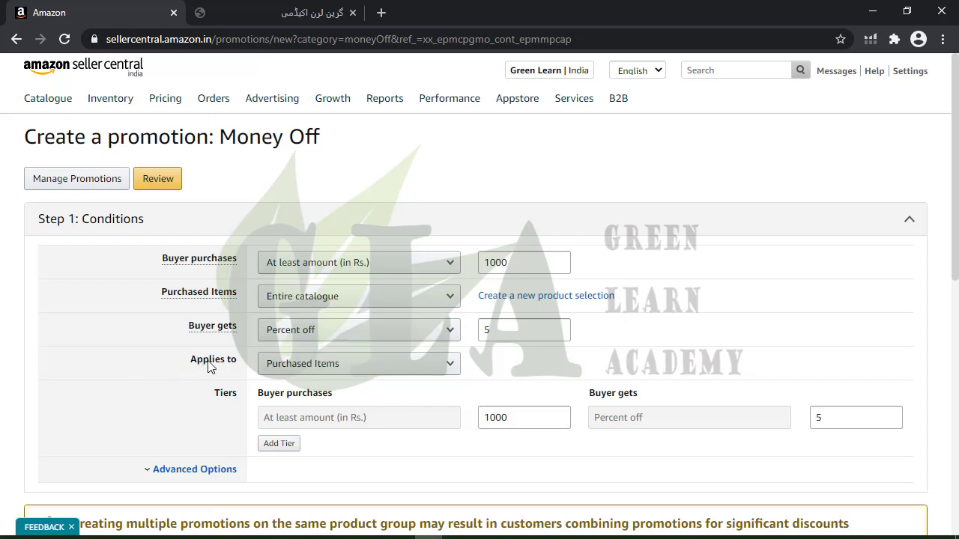
click(300, 372)
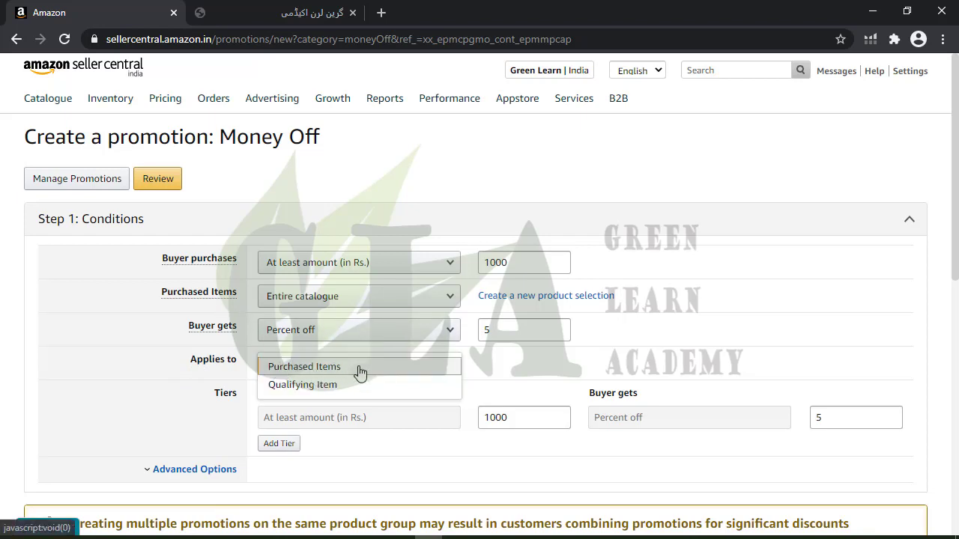
click(323, 385)
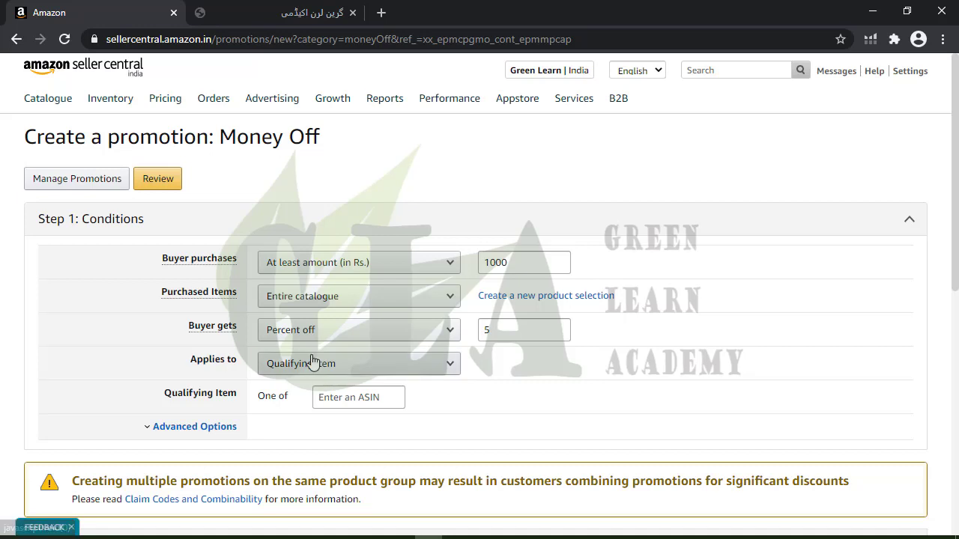
click(313, 364)
click(296, 367)
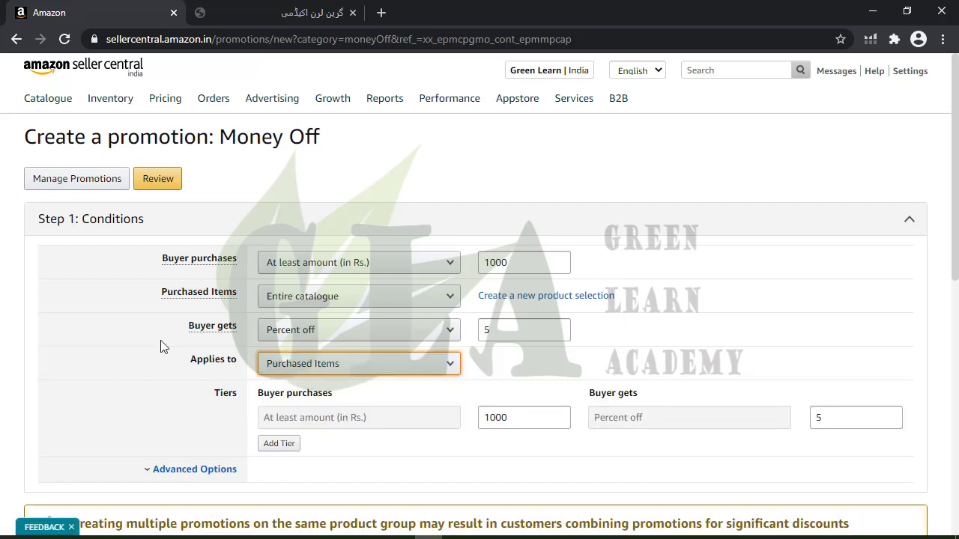
View the help text for the Buyer purchases condition and check its amount.
click(232, 266)
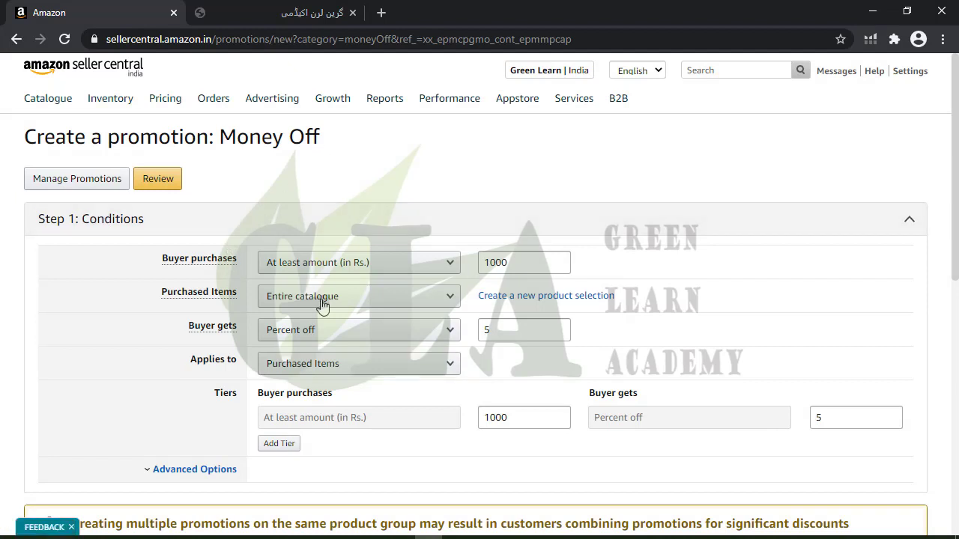
click(184, 259)
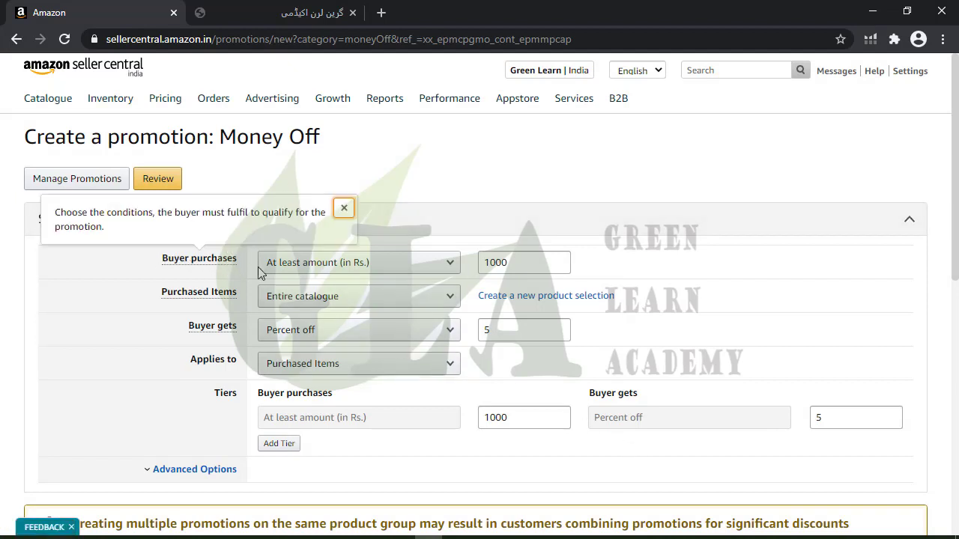
double_click(501, 263)
click(609, 244)
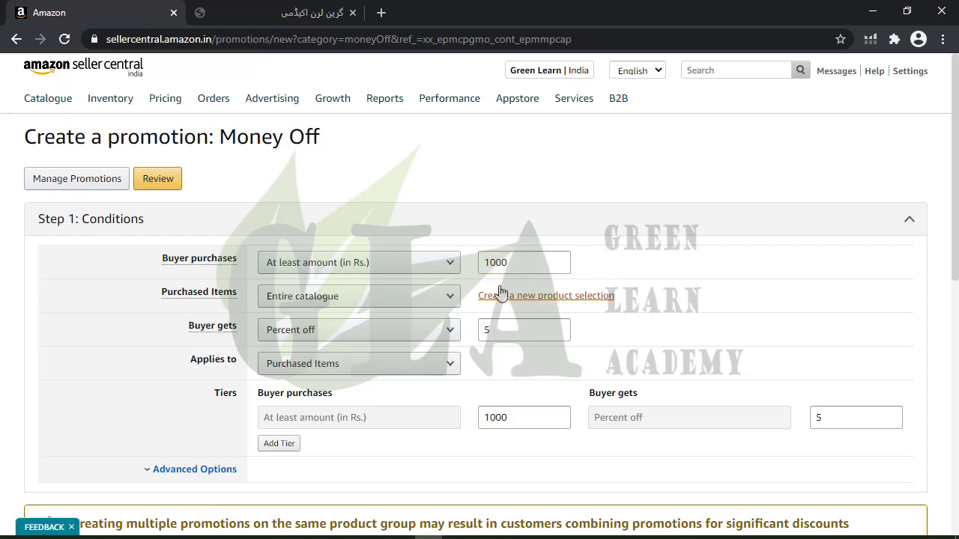
Check the Buyer purchases amount and view the help text for the Purchased Items condition.
double_click(522, 264)
click(535, 271)
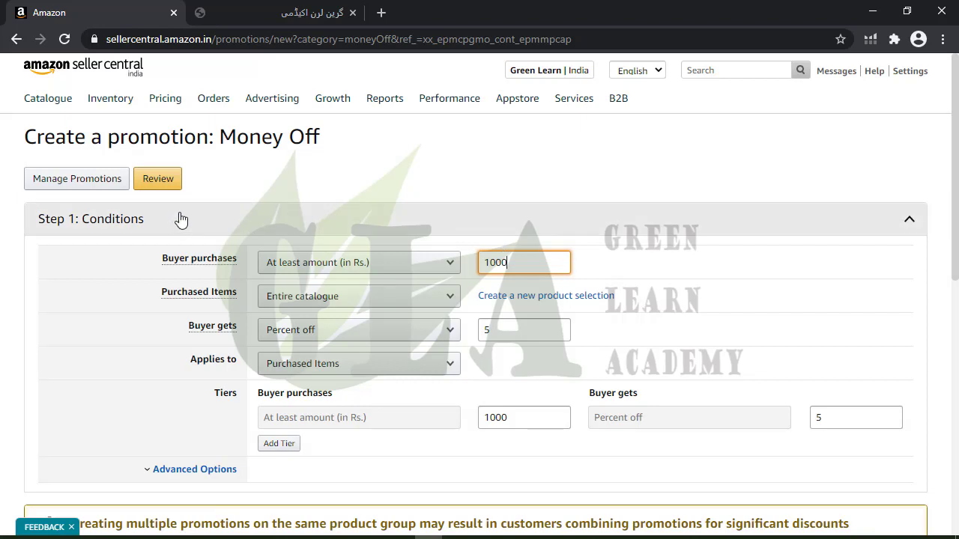
click(223, 297)
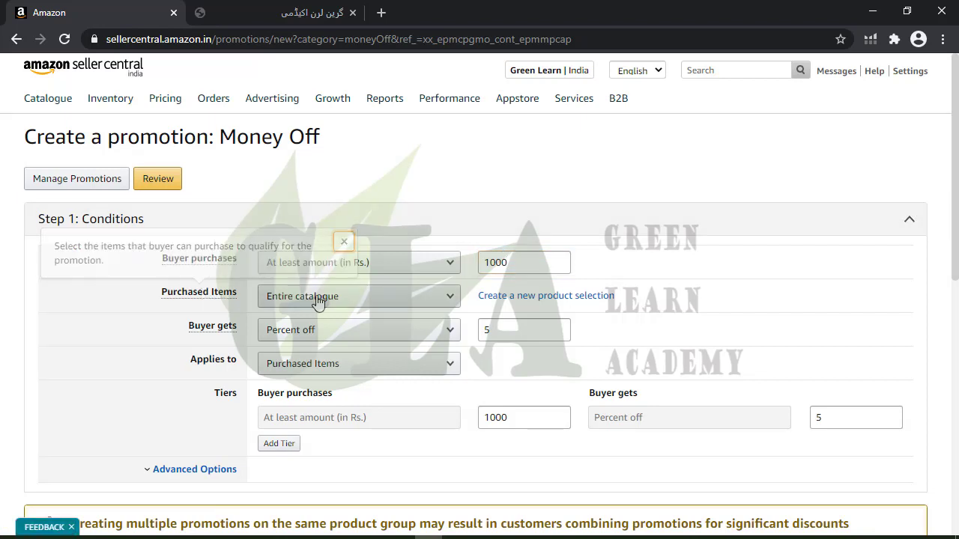
mouse_move(118, 100)
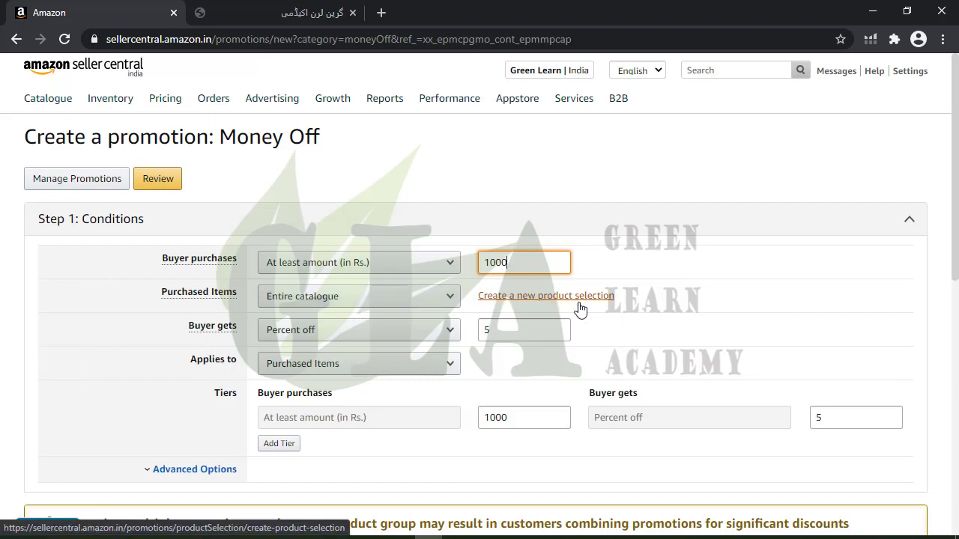
mouse_move(231, 334)
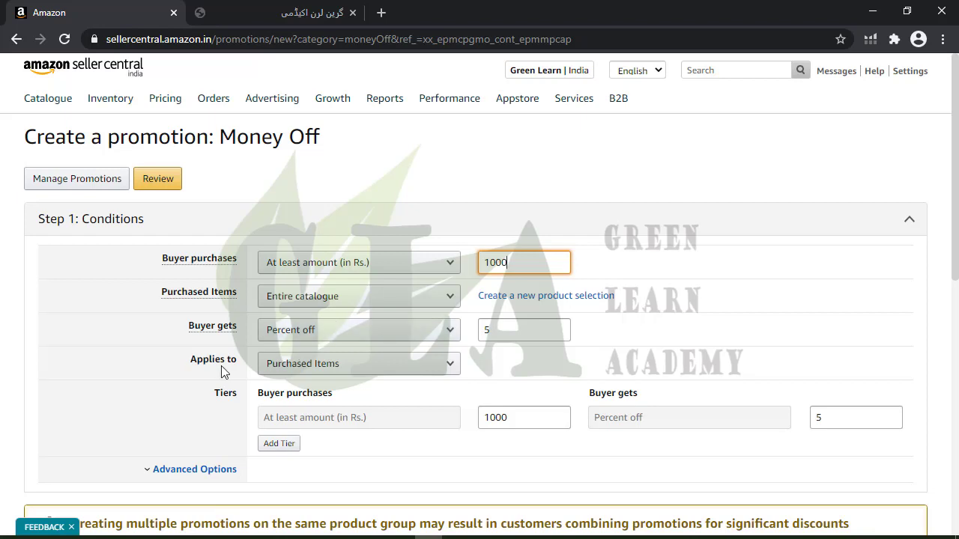
Examine the Exclude items choices in Advanced Options and the saved product selections, then leave without choosing one and collapse the options.
scroll(221, 414, down, 1)
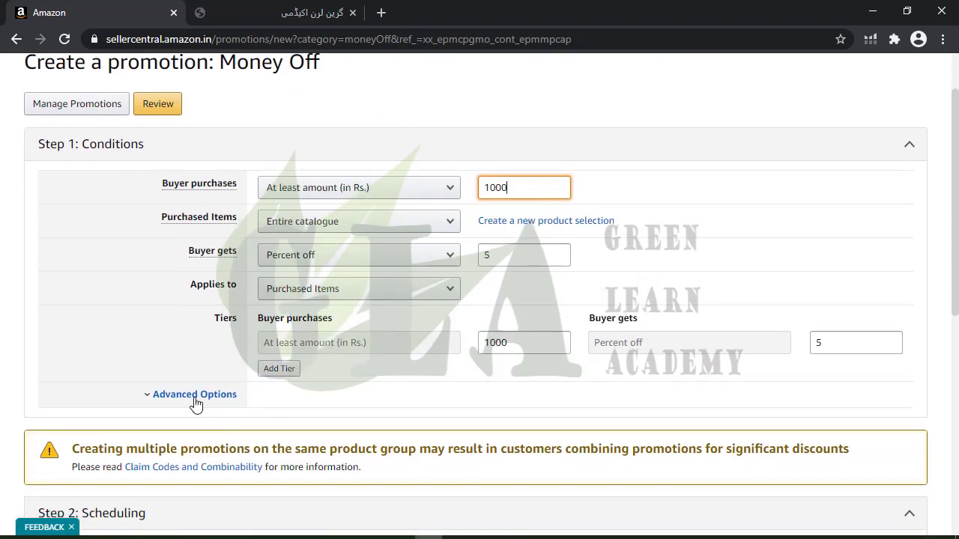
click(194, 399)
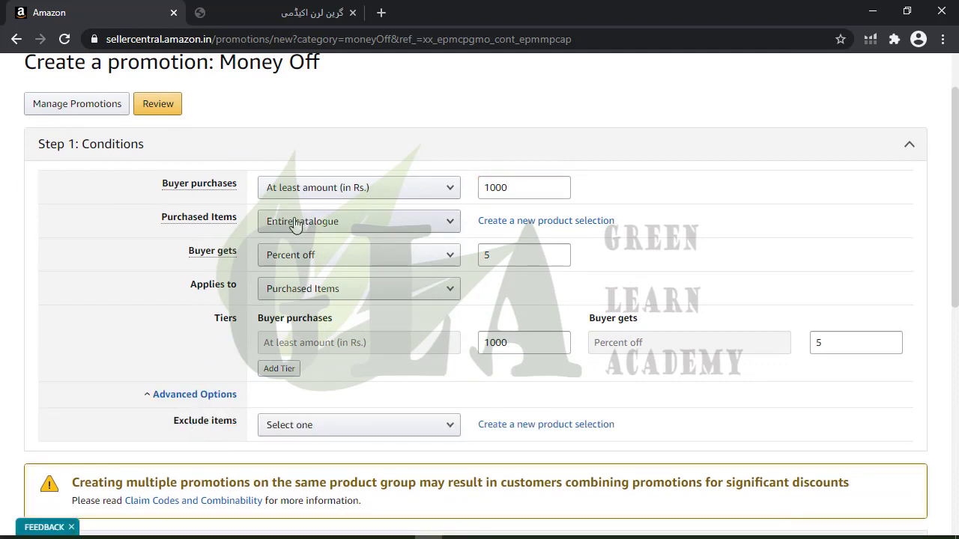
click(309, 428)
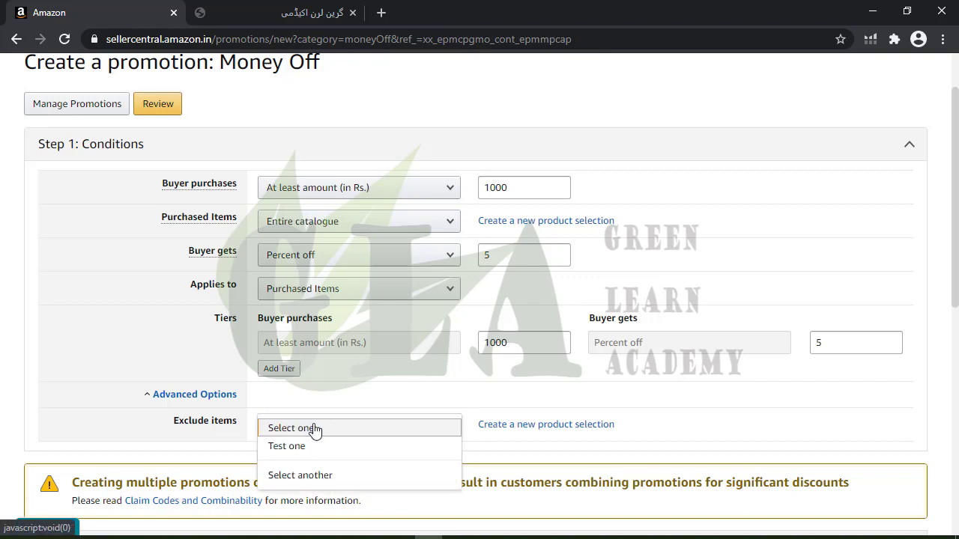
click(377, 408)
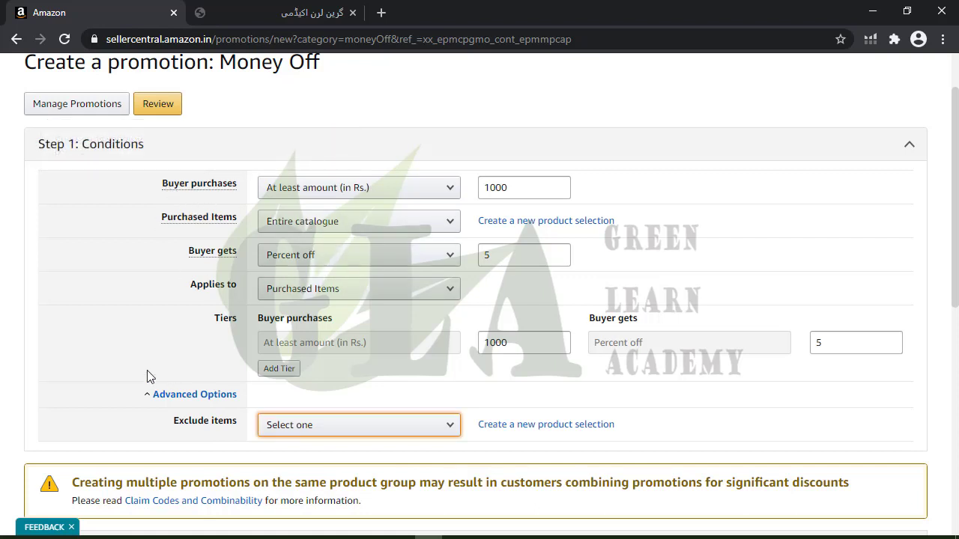
click(306, 423)
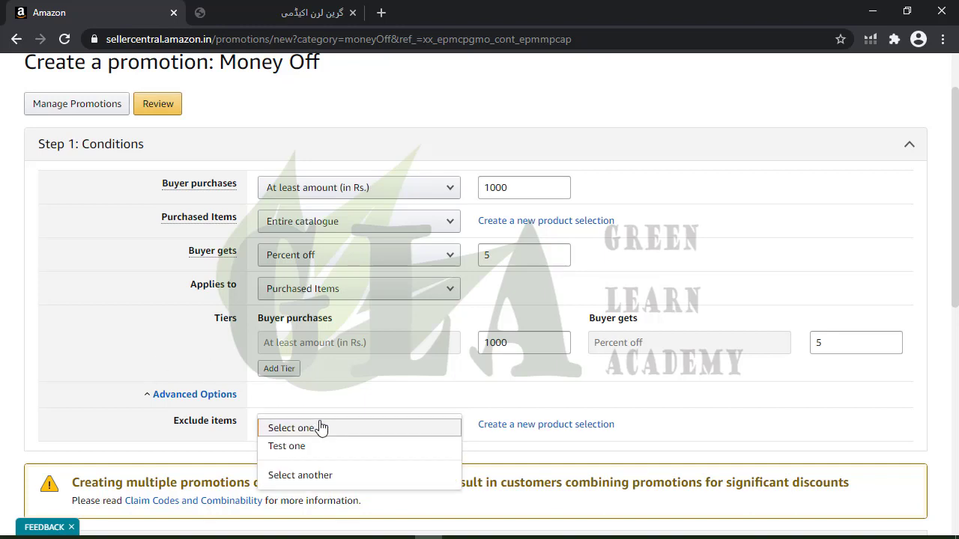
click(298, 475)
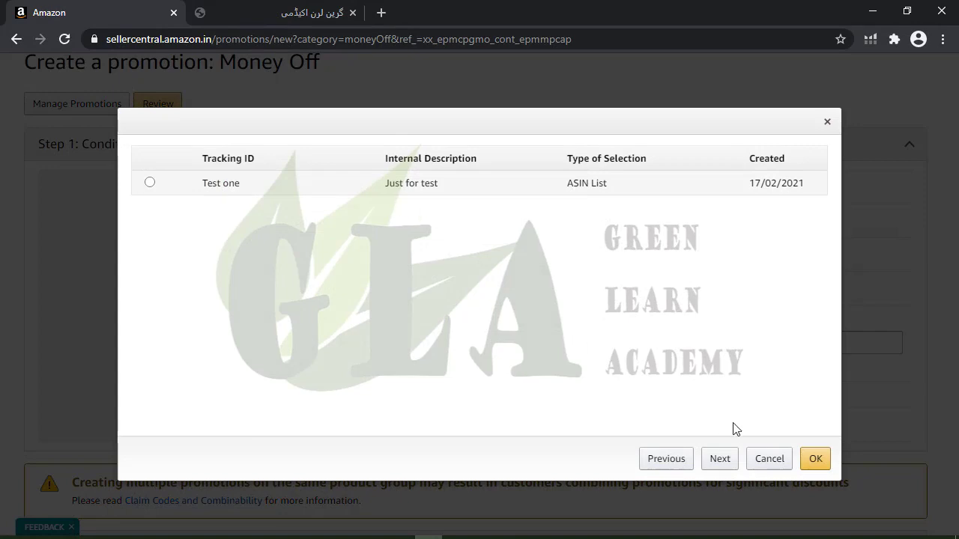
click(751, 465)
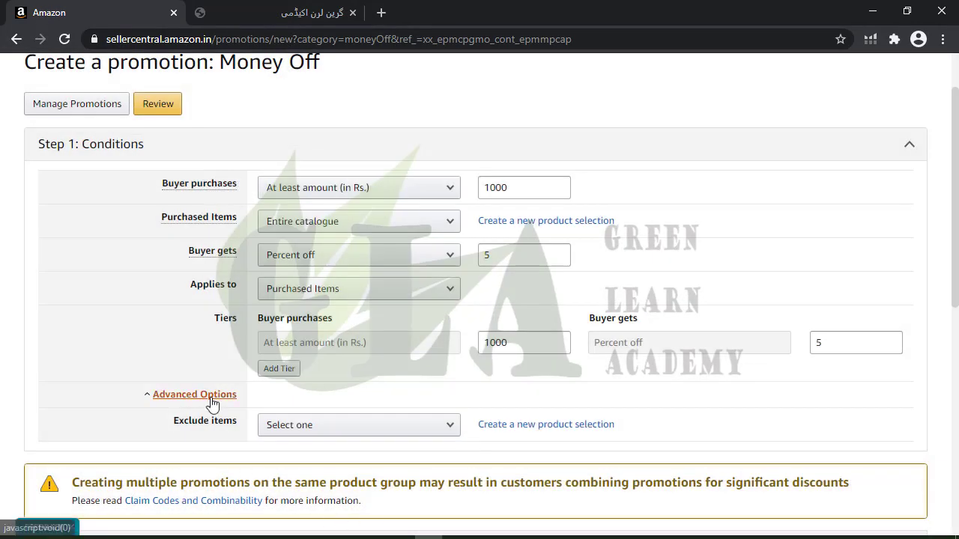
click(211, 397)
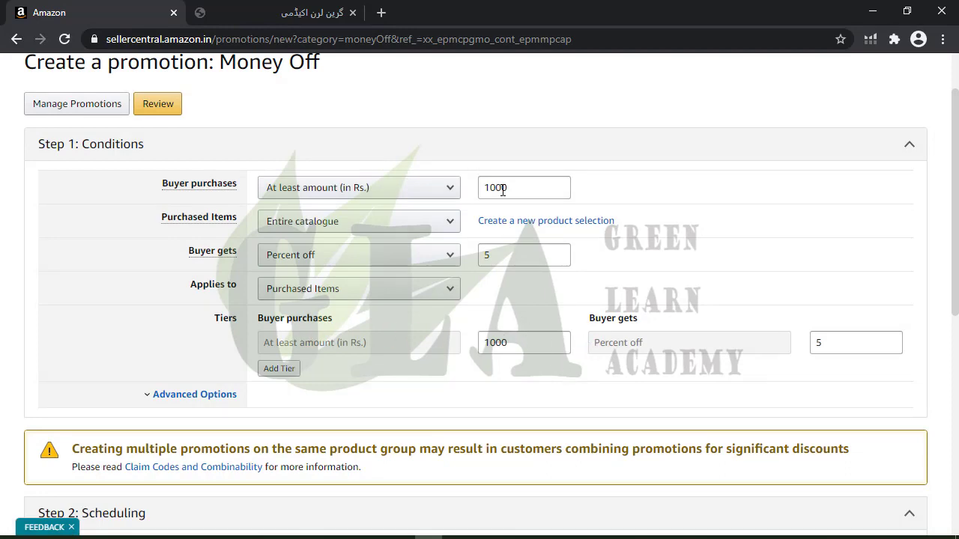
Set the promotion's Start Date to 27/03/2021 and look through the start times, keeping 6:00 PM.
scroll(454, 444, down, 4)
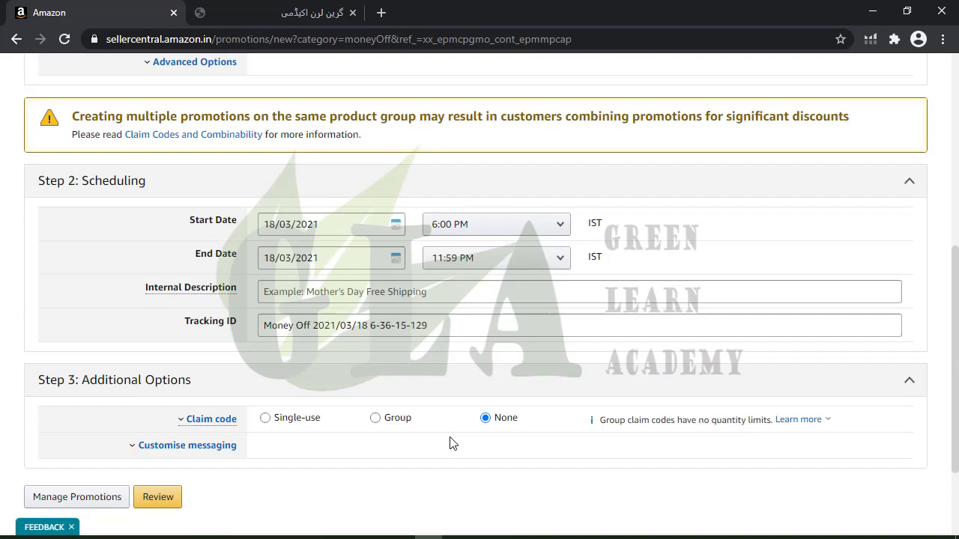
scroll(446, 442, down, 1)
scroll(443, 442, up, 1)
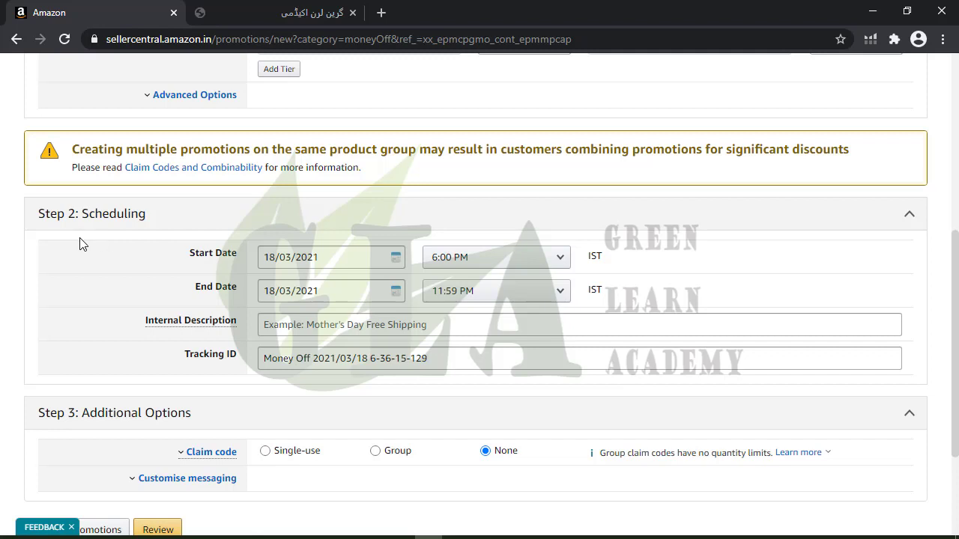
drag(190, 252, 234, 257)
click(270, 257)
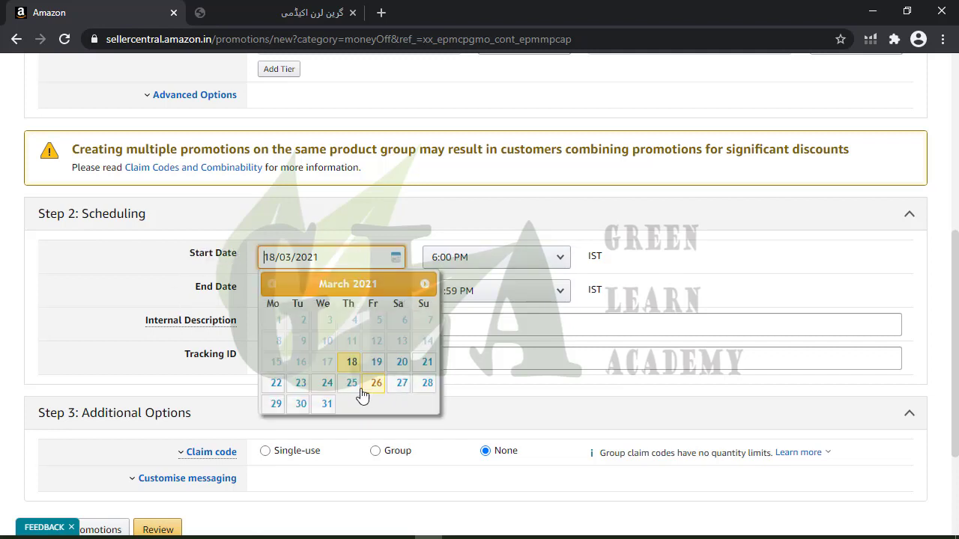
click(399, 384)
click(490, 263)
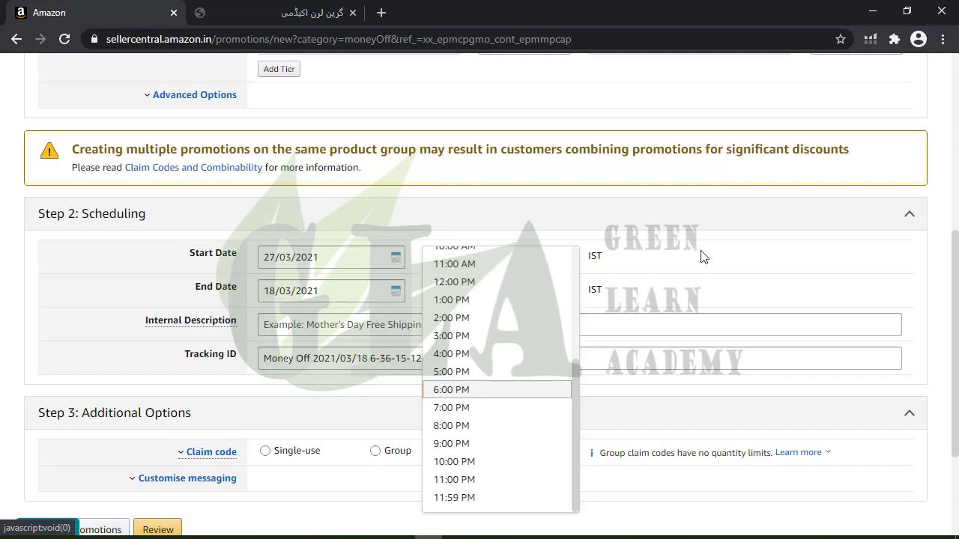
click(642, 253)
Set the End Date to 19/03/2021, then check the Internal Description help text and enter jksdfjksdhkg as the description.
click(319, 294)
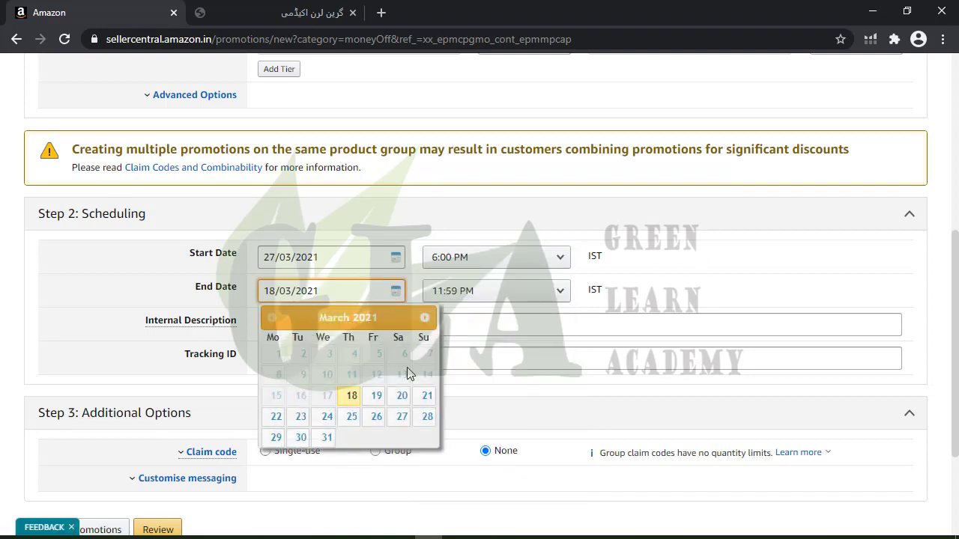
click(377, 396)
click(333, 334)
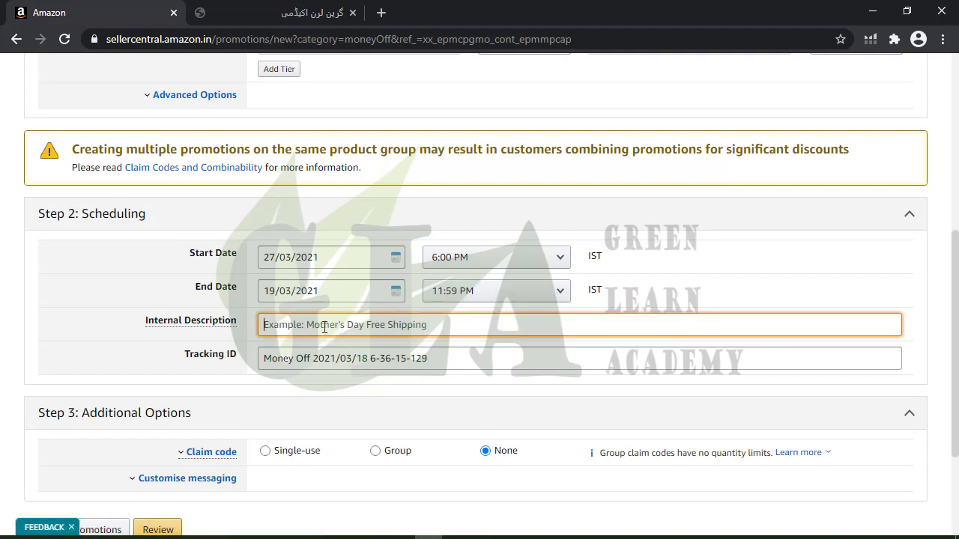
mouse_move(168, 326)
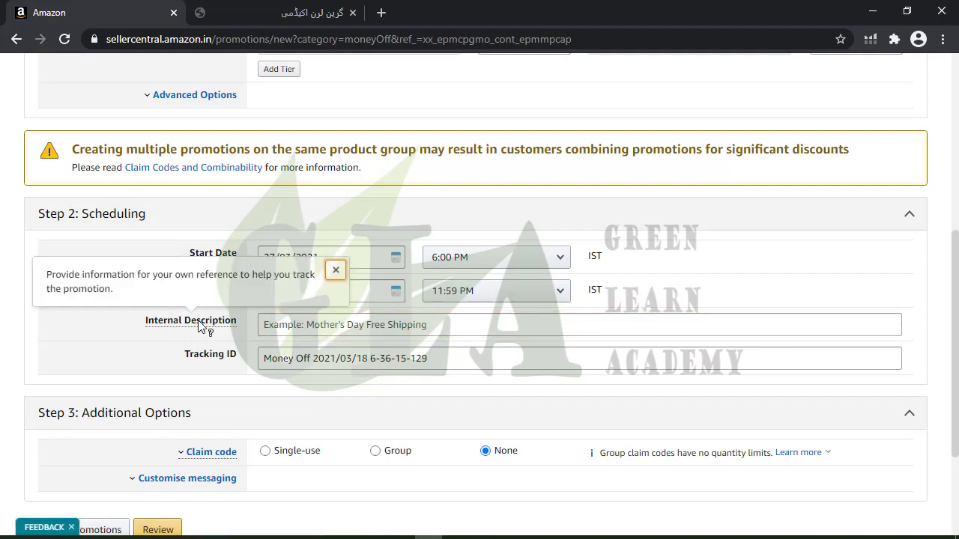
click(305, 323)
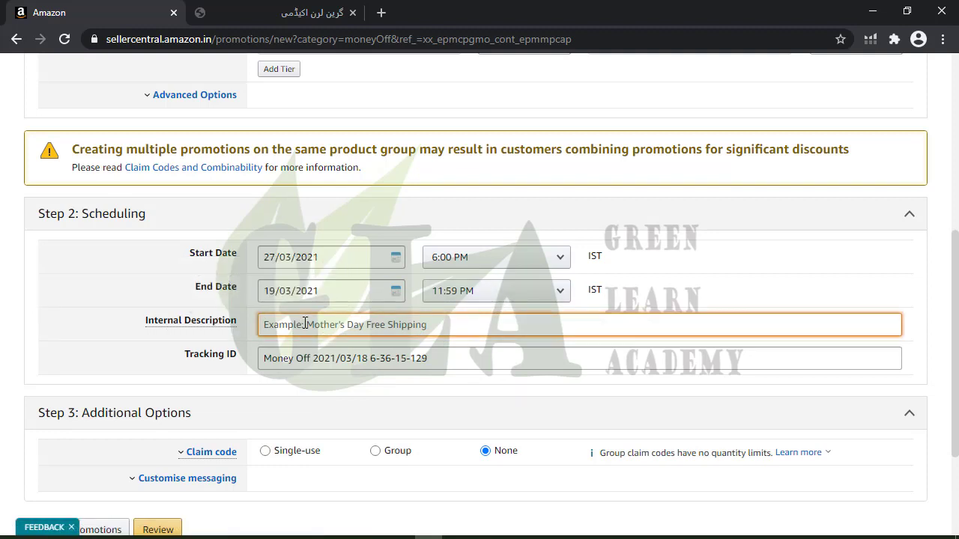
text(jksdfjksdhkg)
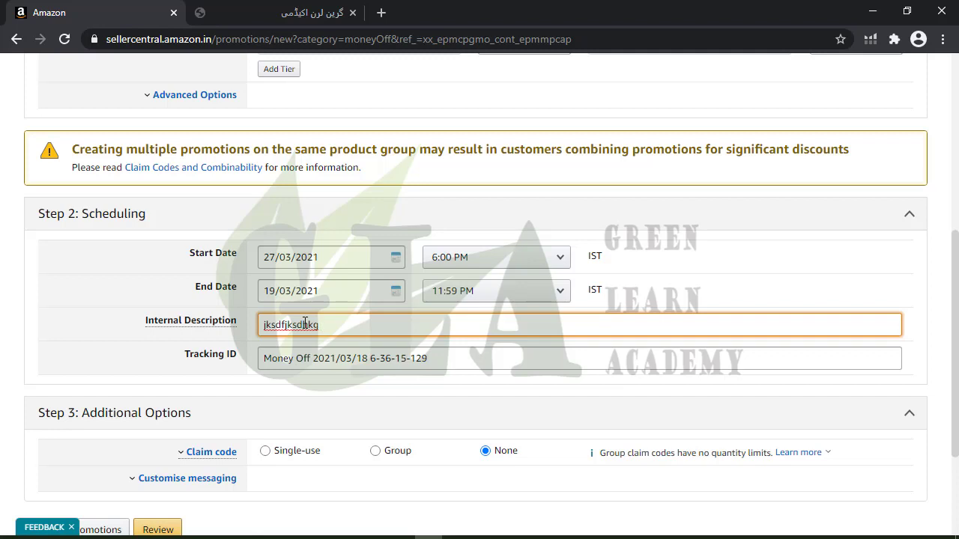
Replace the Tracking ID with placeholder text and change it to 12323.
click(392, 361)
key(ctrl+a)
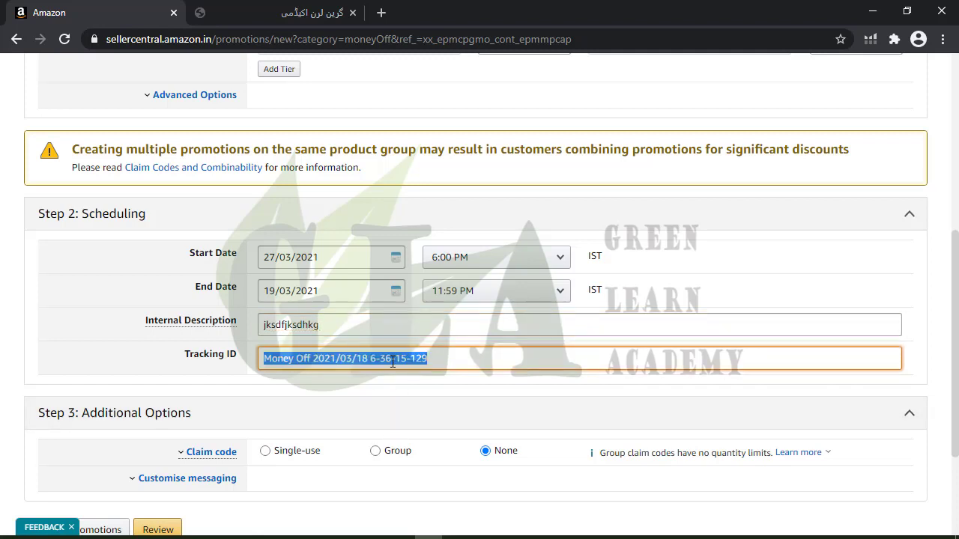
text(dfg)
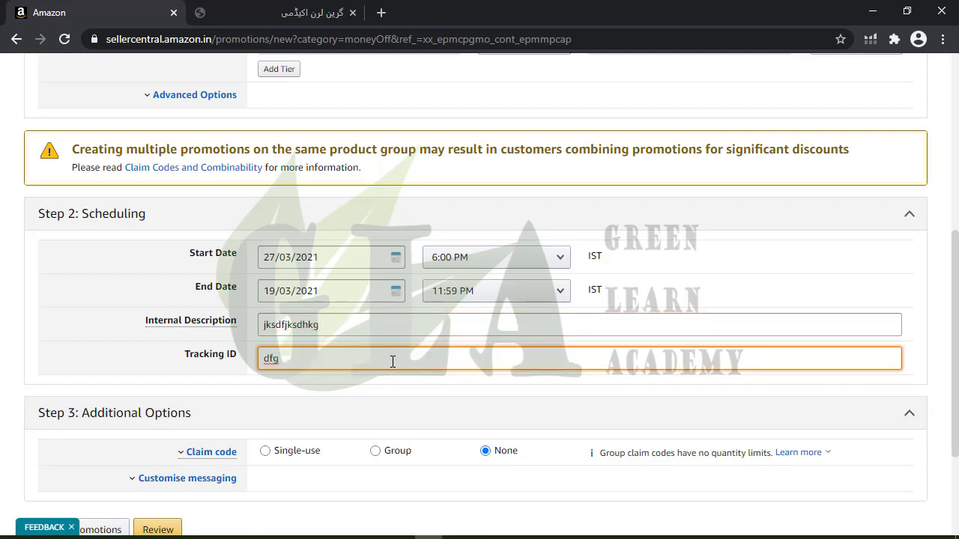
text(jkdhgk)
key(ctrl+a)
text(12323)
Replace the Internal Description with Green Learn 1.
click(402, 327)
key(ctrl+a)
key(BackSpace)
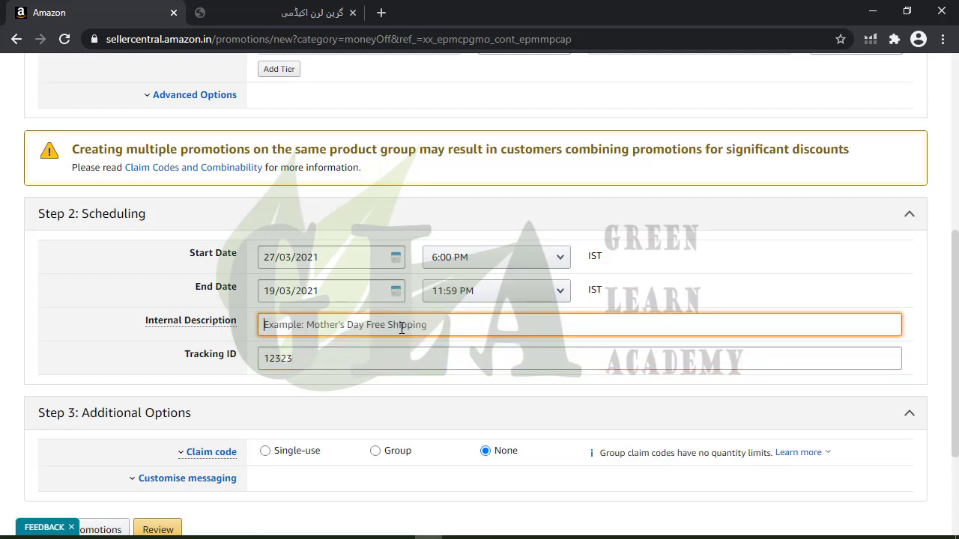
text(Text)
key(ctrl+a)
key(BackSpace)
text(Green 1)
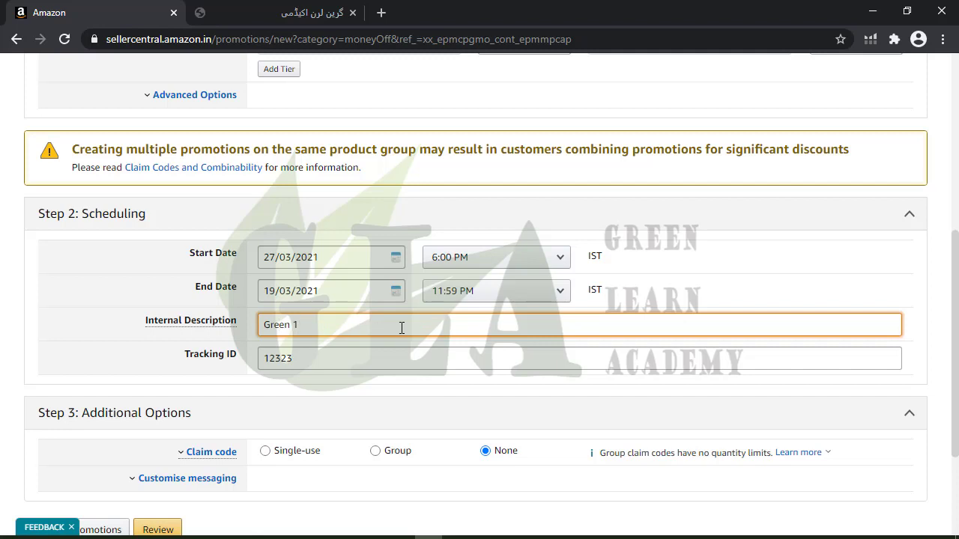
key(BackSpace)
text(Learn 1)
Change the Tracking ID to GL1.
key(Tab)
key(BackSpace)
text(GL)
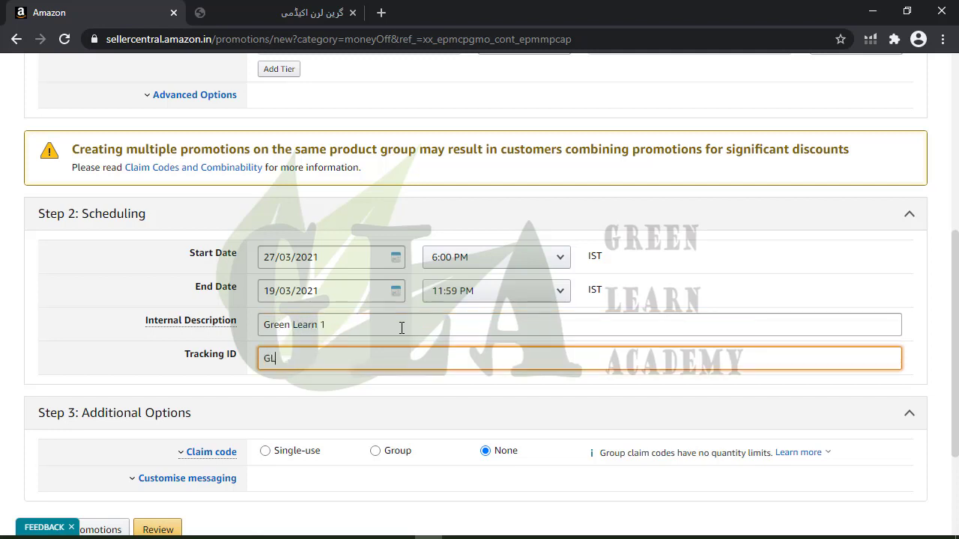
text(1)
click(116, 379)
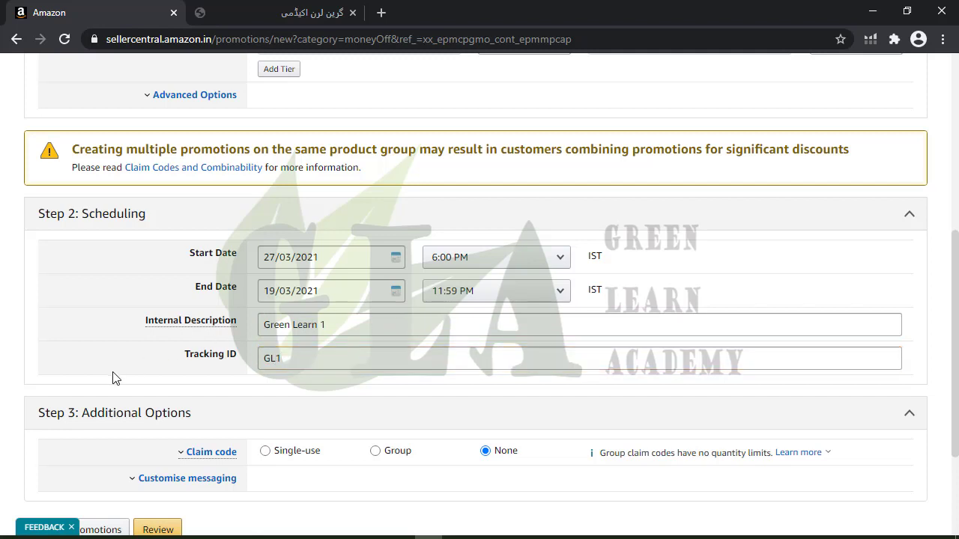
Change the promotion's End Date to 31/03/2021.
click(337, 290)
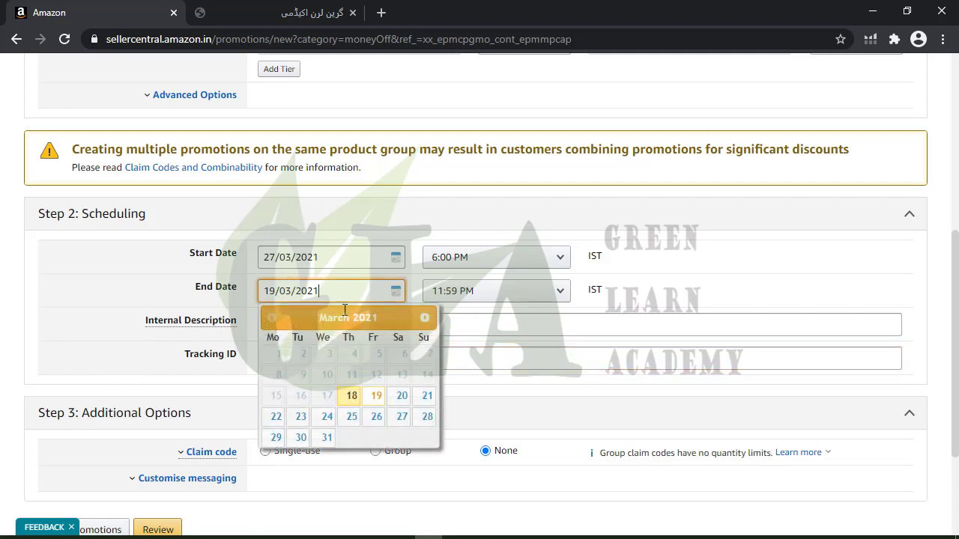
click(324, 437)
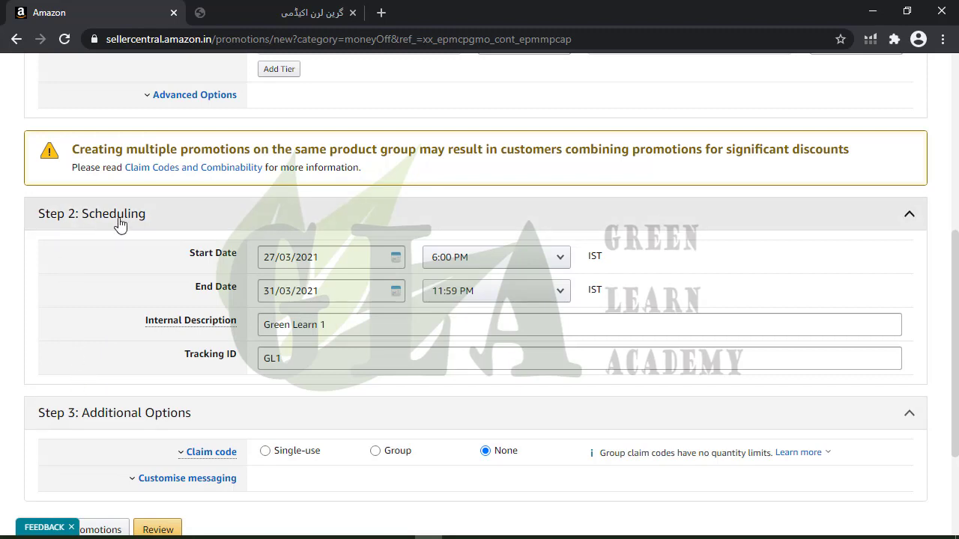
Look over the Additional Options and recheck the minimum purchase amount and percent discount in the Step 1 conditions.
scroll(103, 311, down, 3)
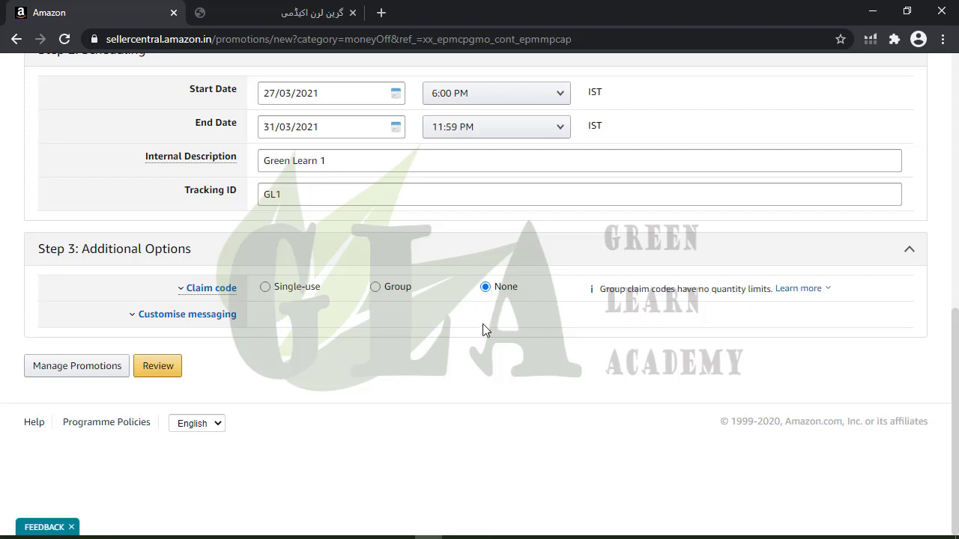
scroll(482, 327, up, 10)
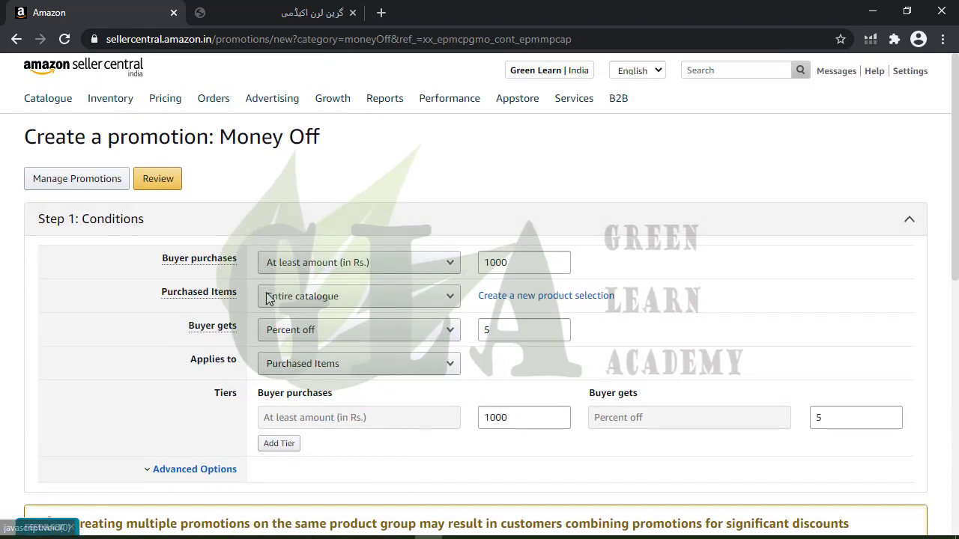
double_click(526, 262)
click(526, 263)
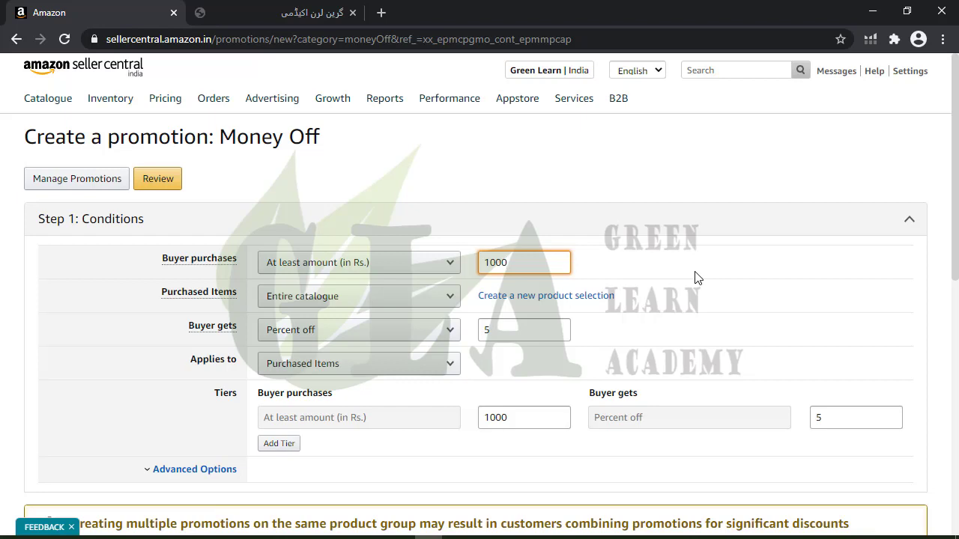
click(512, 329)
click(691, 344)
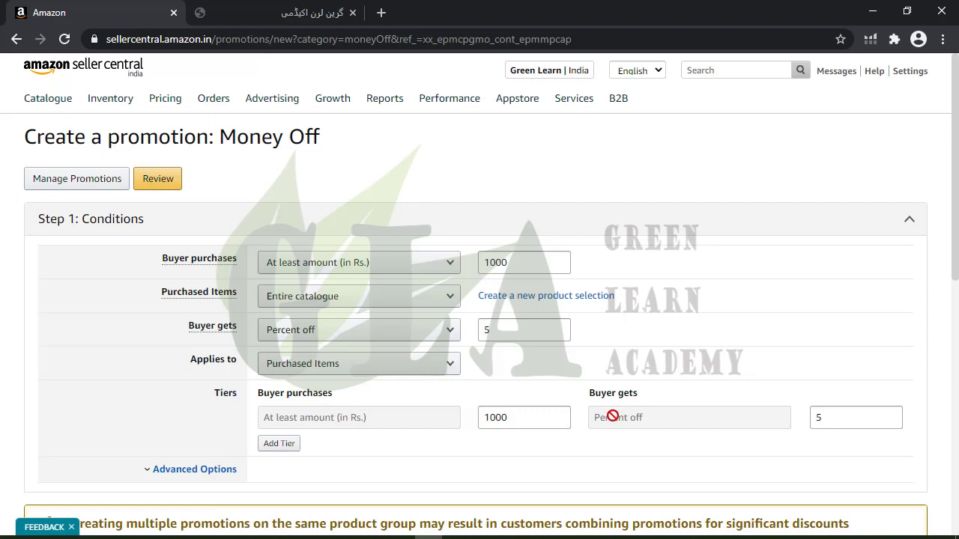
Set the claim code type to Single-use in the Step 3 Additional Options.
scroll(608, 422, down, 7)
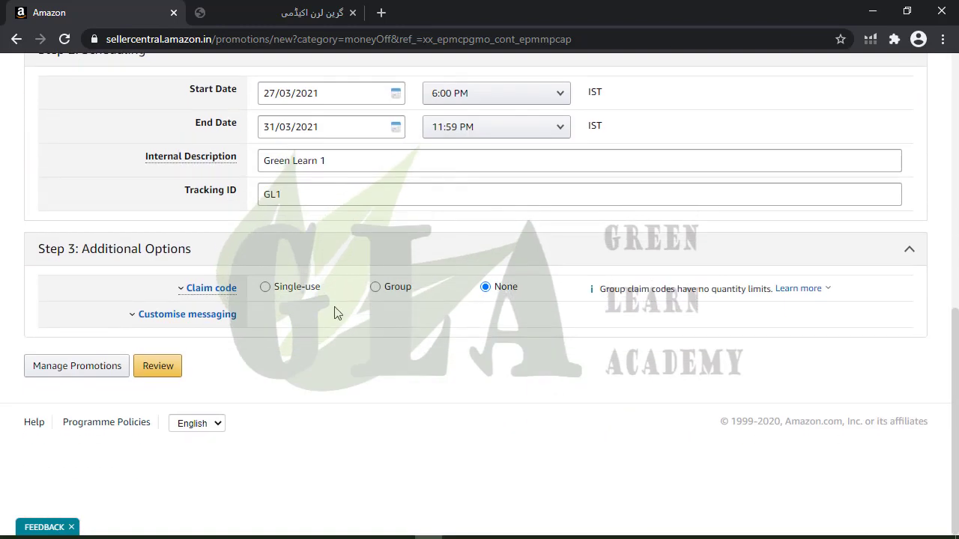
click(266, 287)
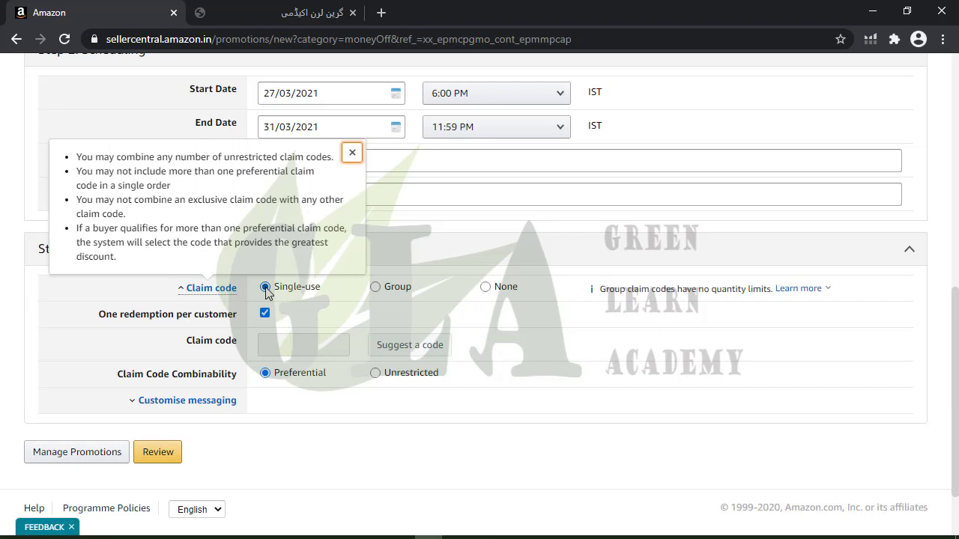
Close the claim code help and examine the checkout display text and terms in the Customise messaging section.
click(350, 319)
click(264, 313)
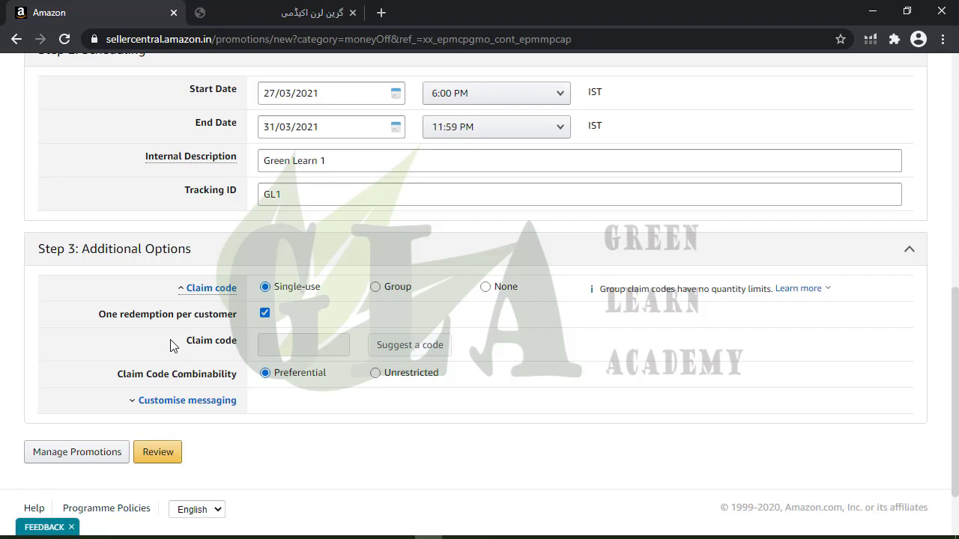
click(179, 405)
click(177, 406)
click(177, 406)
scroll(173, 398, down, 3)
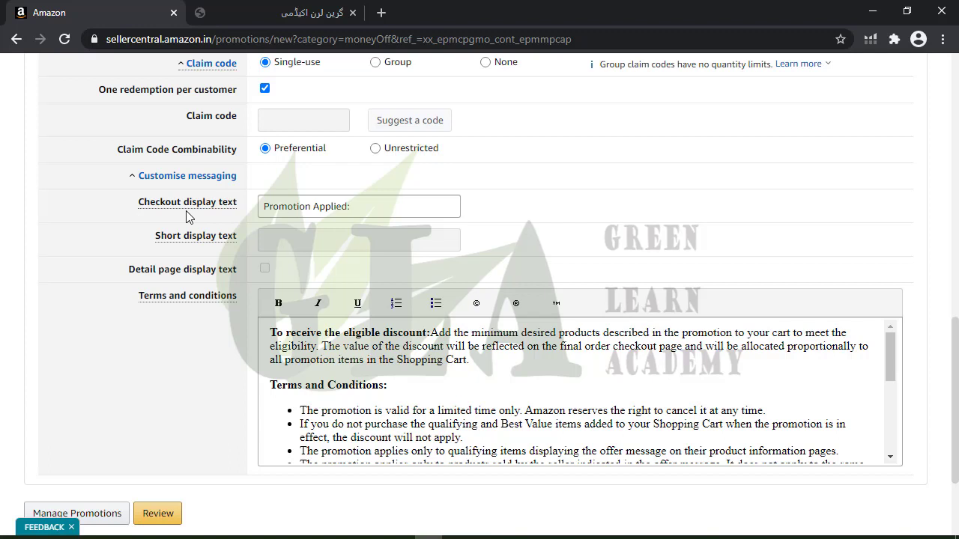
drag(355, 206, 264, 207)
click(396, 208)
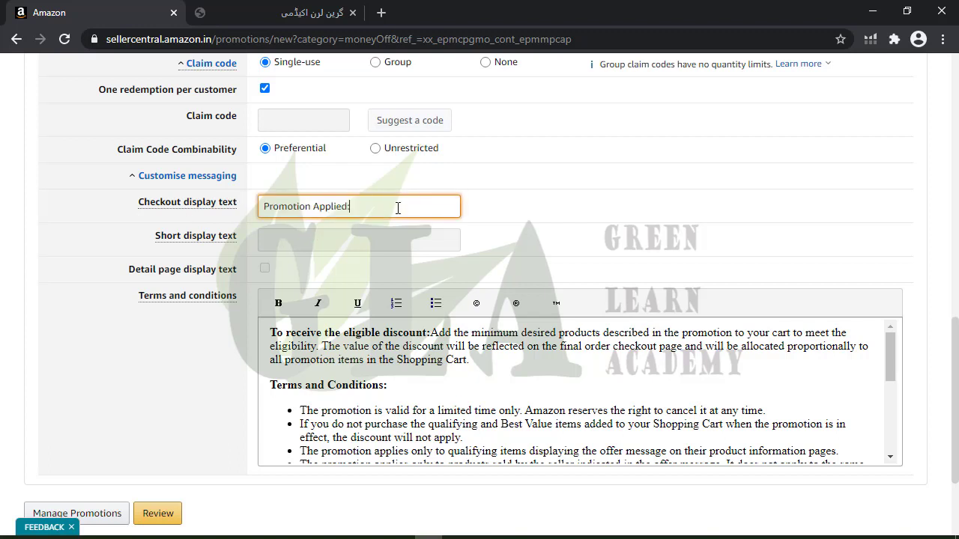
drag(396, 207, 264, 208)
click(392, 225)
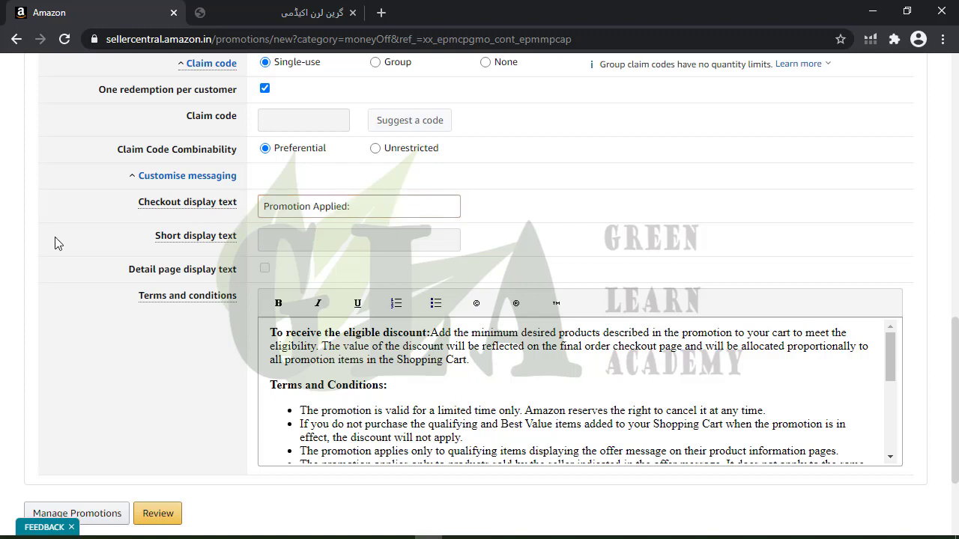
click(193, 176)
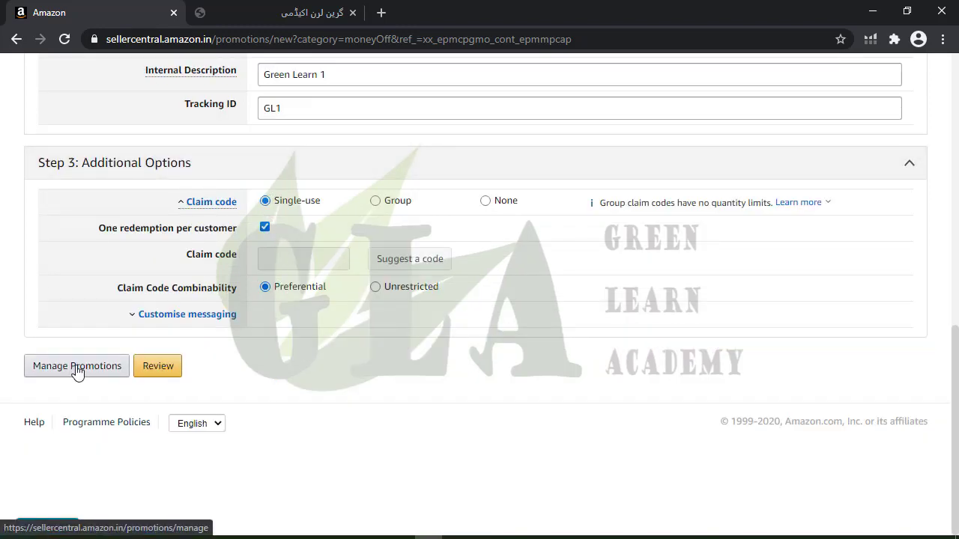
Recheck the Money Off promotion's conditions and additional options, and proceed to its review page.
scroll(401, 356, up, 7)
scroll(166, 216, up, 2)
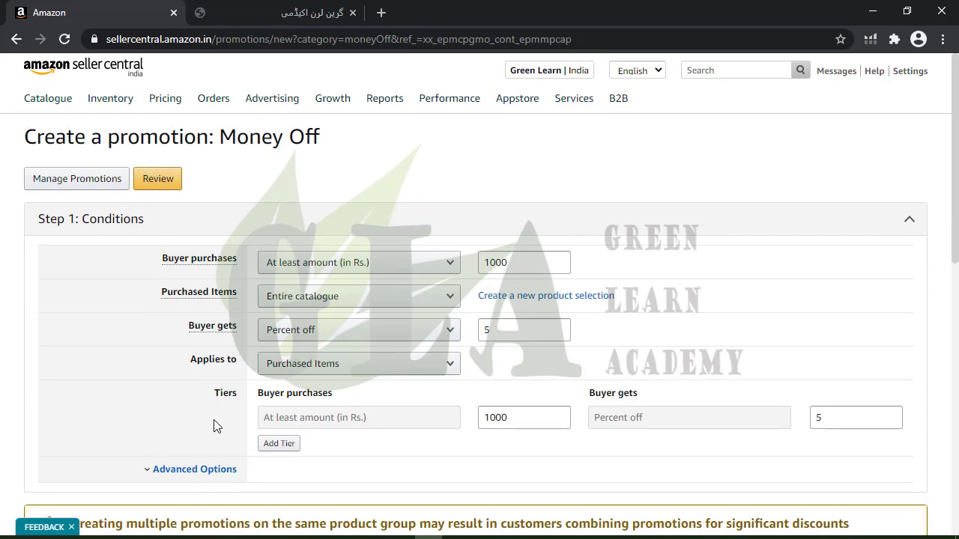
scroll(219, 410, down, 15)
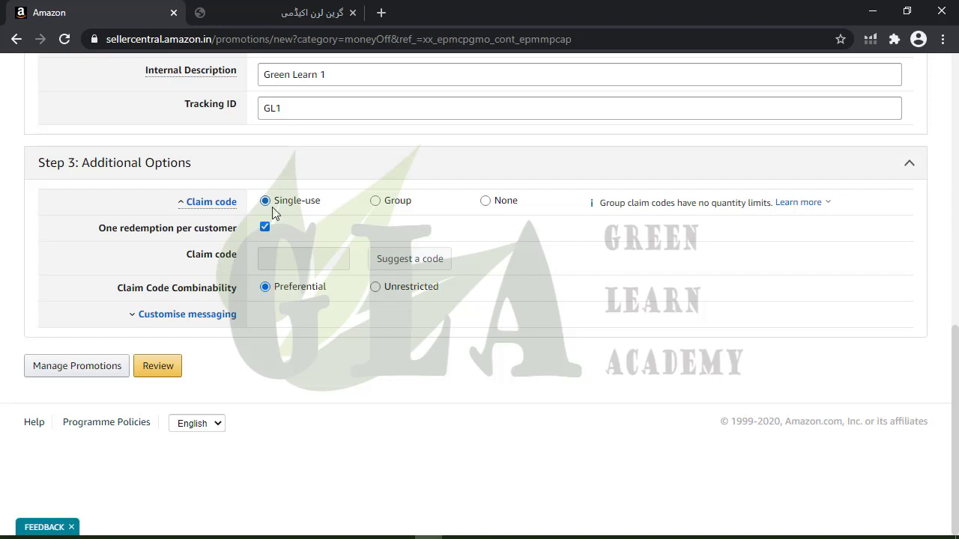
click(165, 367)
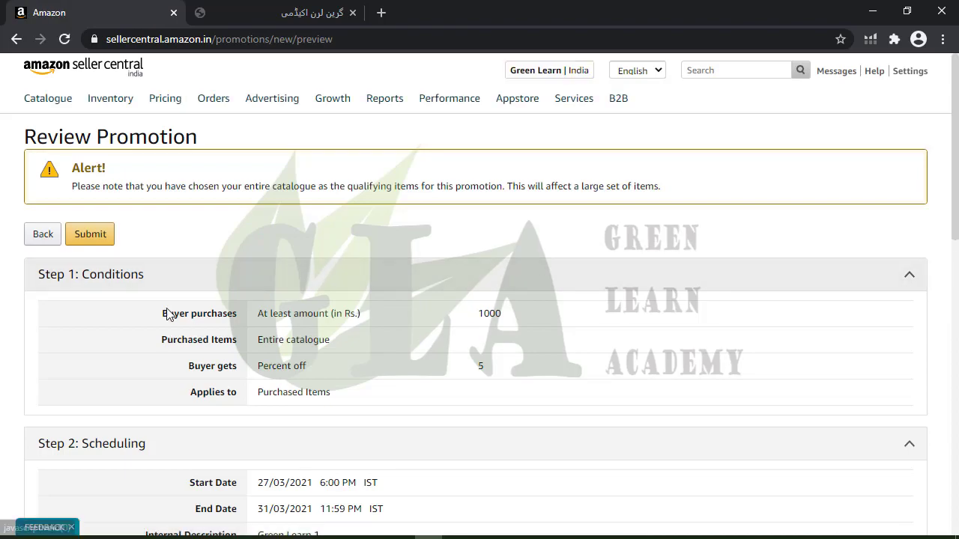
Look through the promotion summary and its terms and conditions, and submit the promotion.
scroll(173, 180, down, 7)
scroll(356, 363, down, 5)
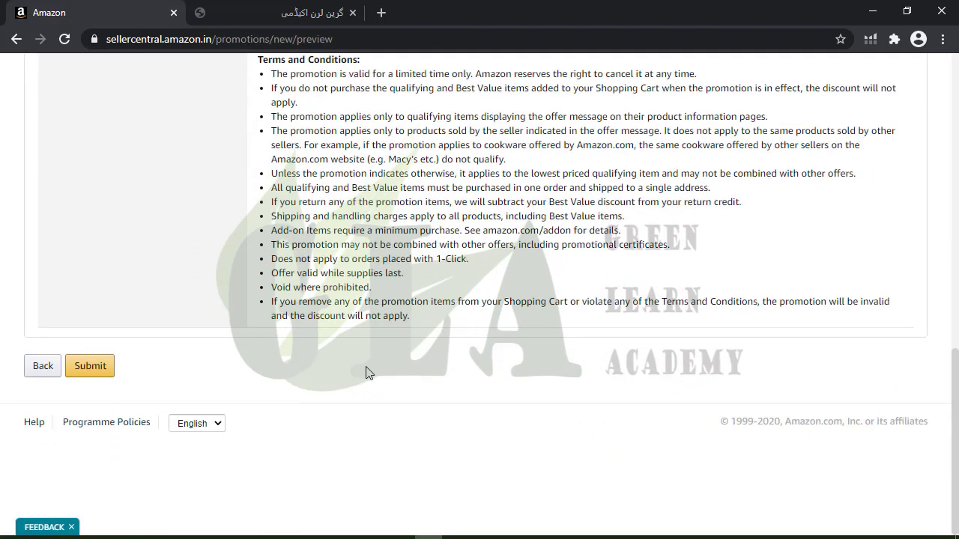
scroll(364, 362, up, 12)
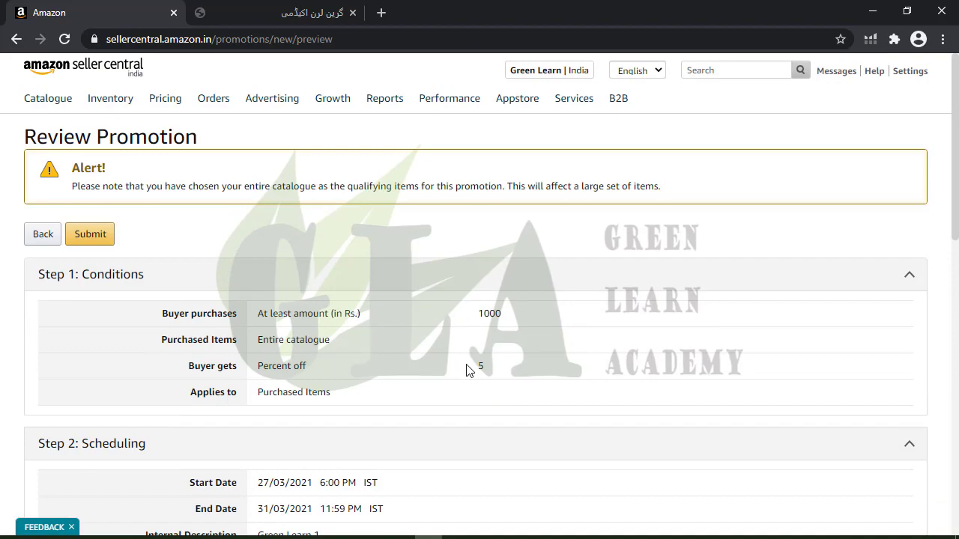
scroll(467, 369, down, 12)
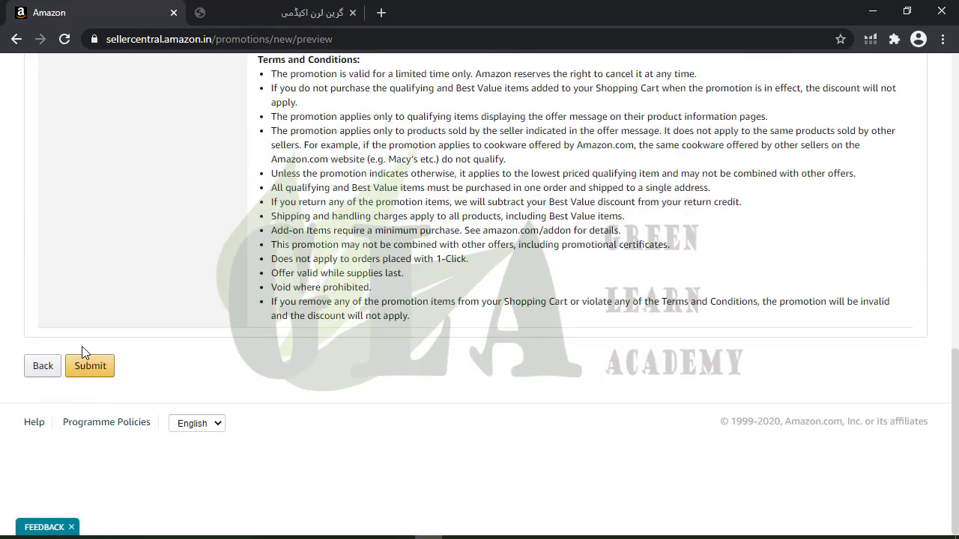
click(99, 369)
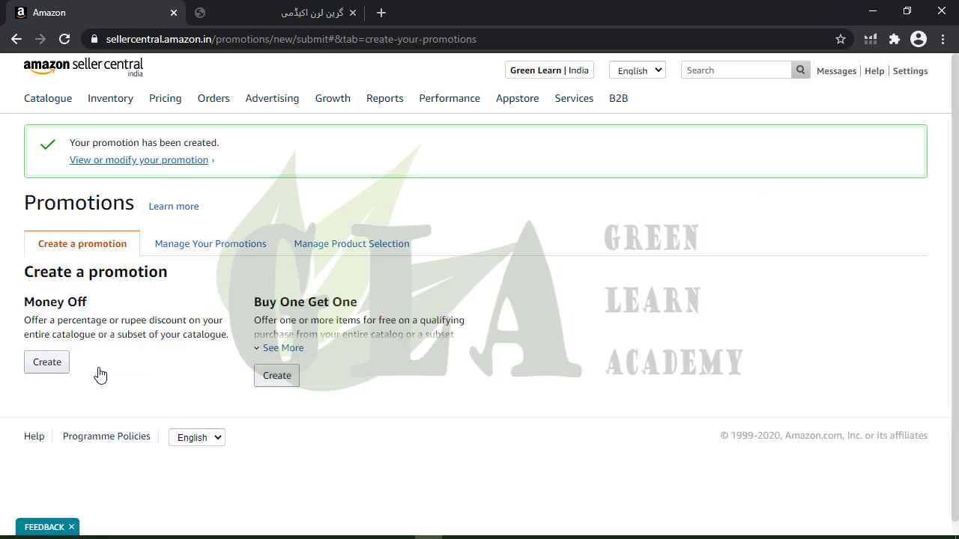
Go to the Promotions page and show the list for managing existing promotions.
click(183, 159)
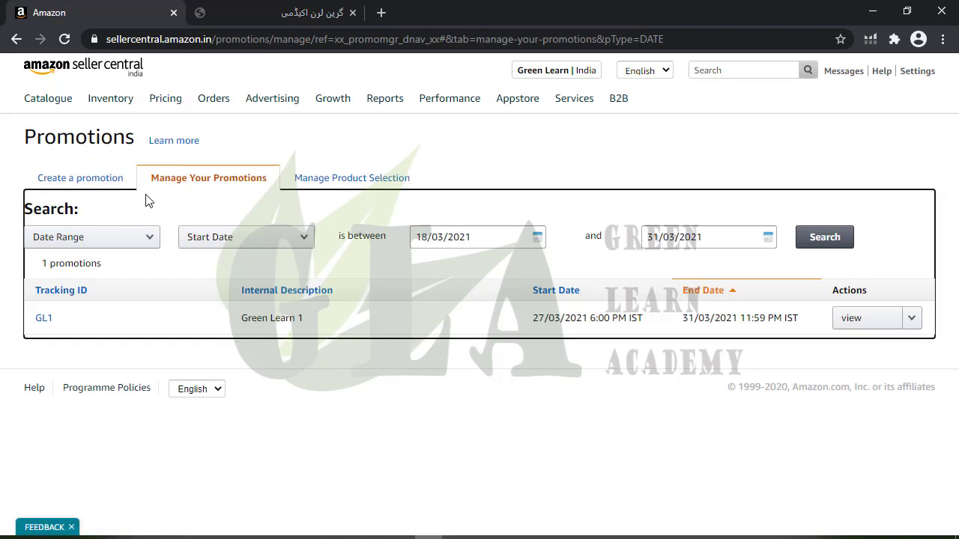
mouse_move(272, 98)
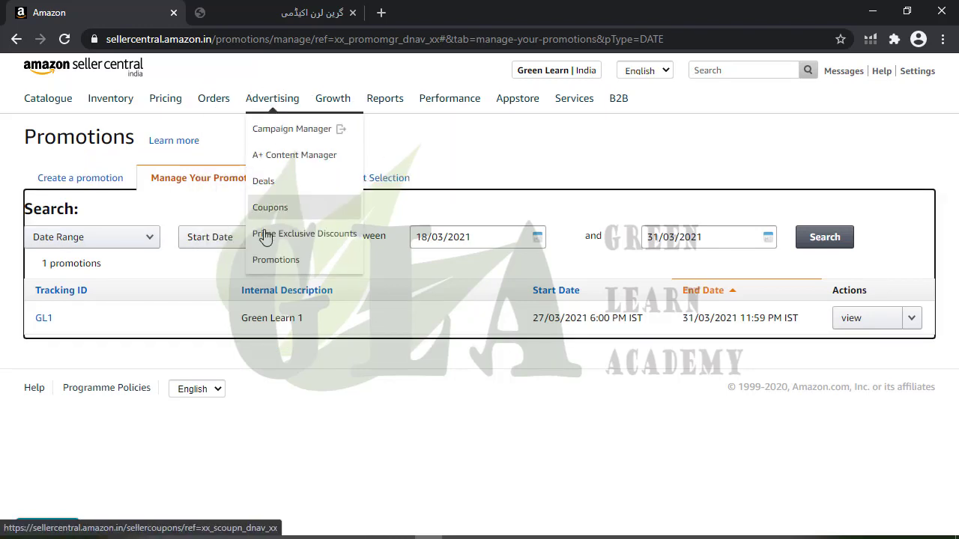
click(275, 259)
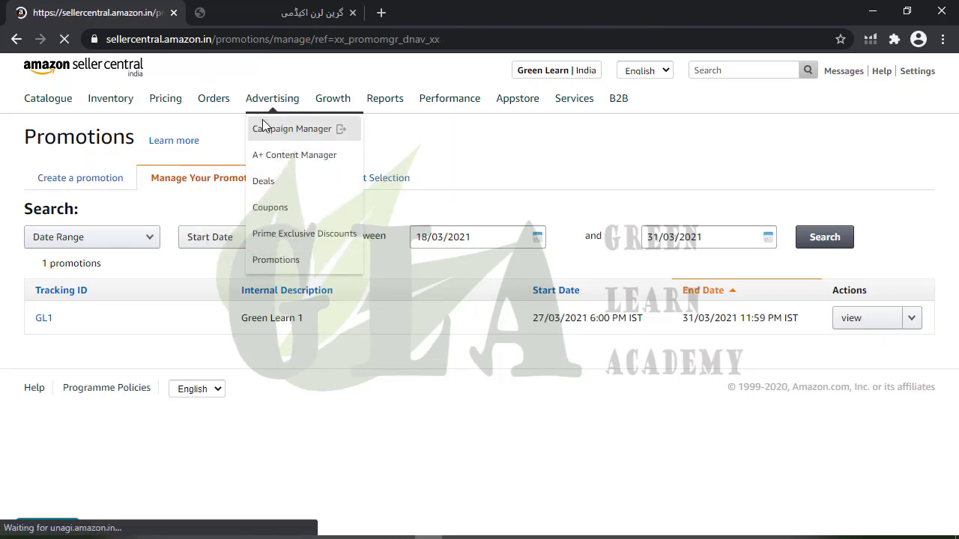
click(217, 183)
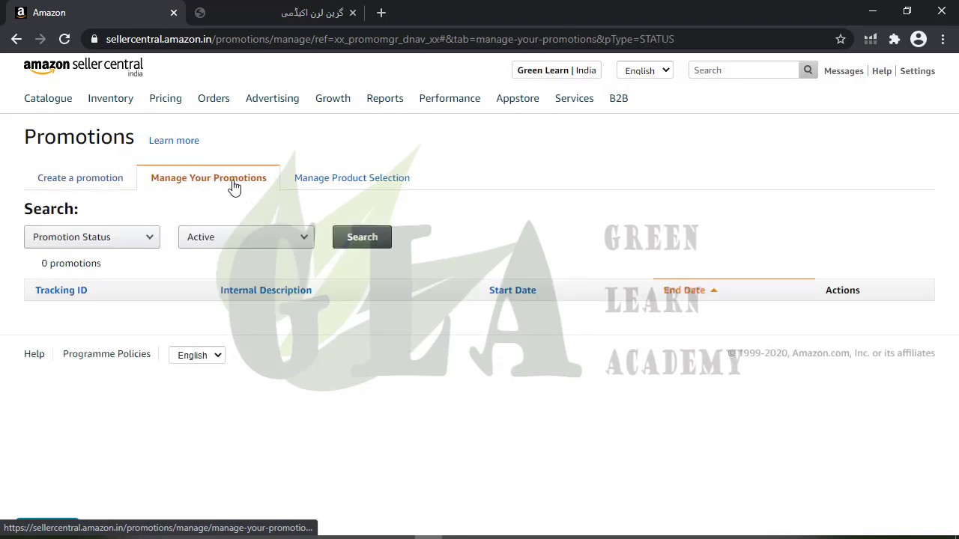
Search the promotions by date range for a Start Date between 18/03/2021 and 31/03/2021.
click(93, 237)
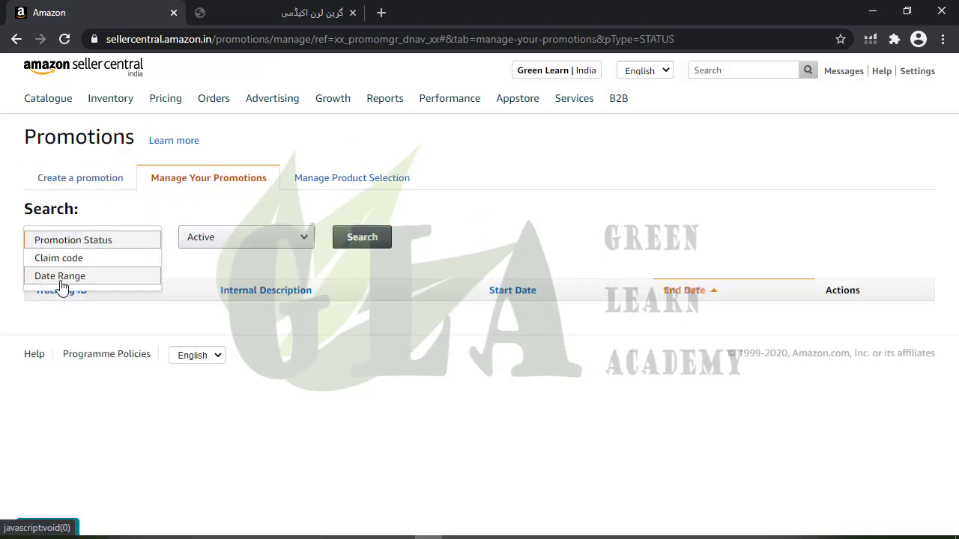
click(75, 259)
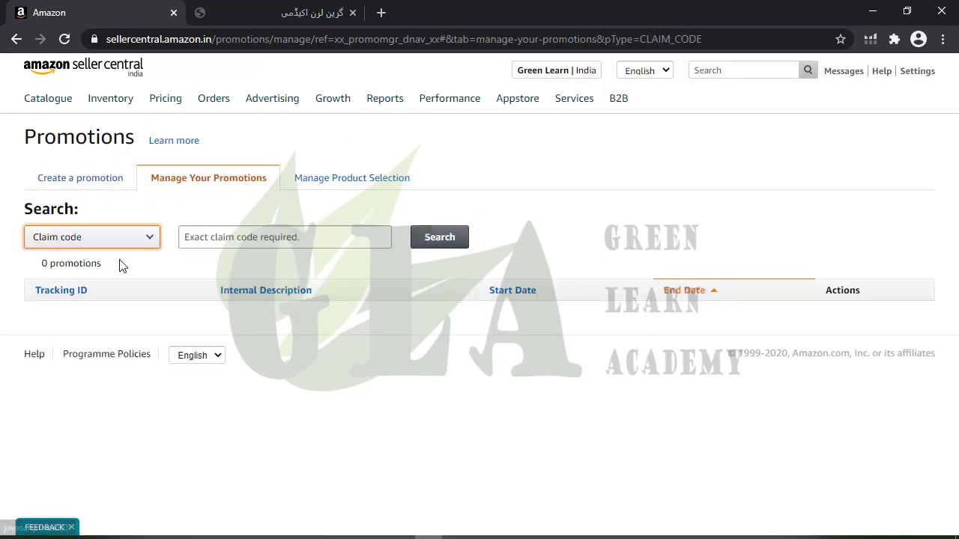
click(90, 240)
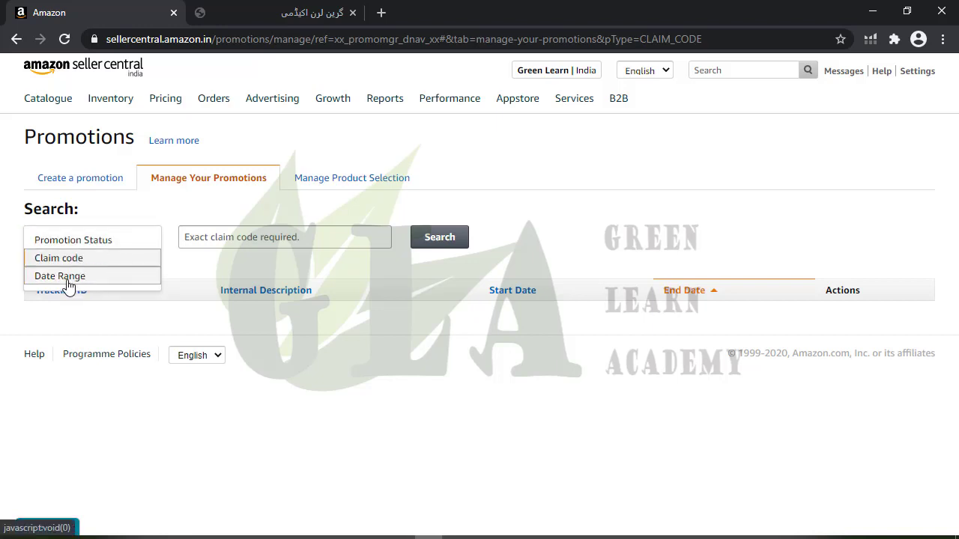
click(67, 276)
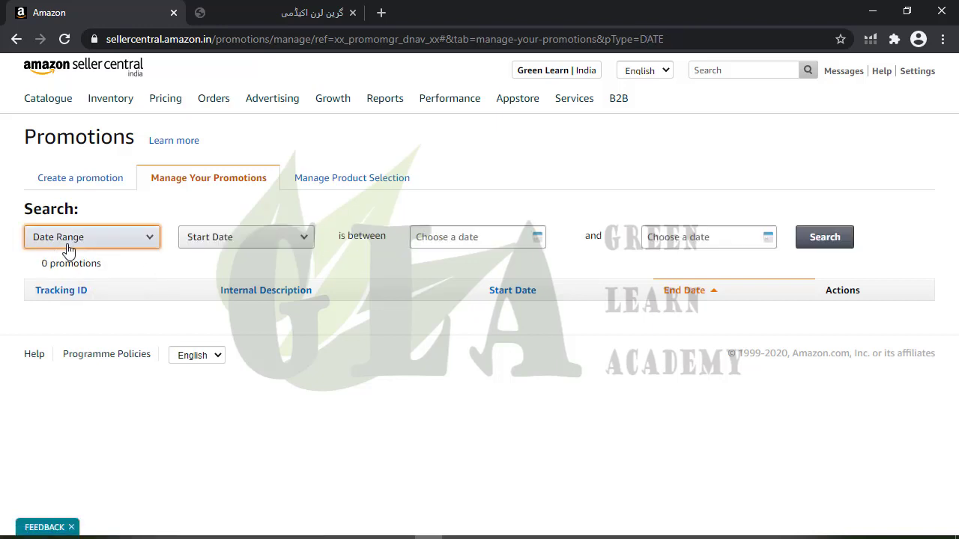
click(475, 238)
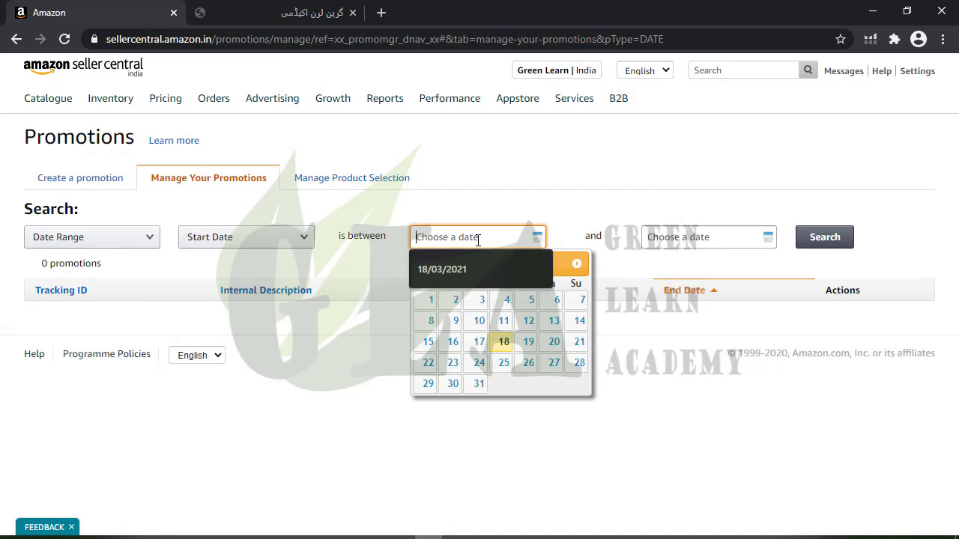
click(502, 342)
click(708, 237)
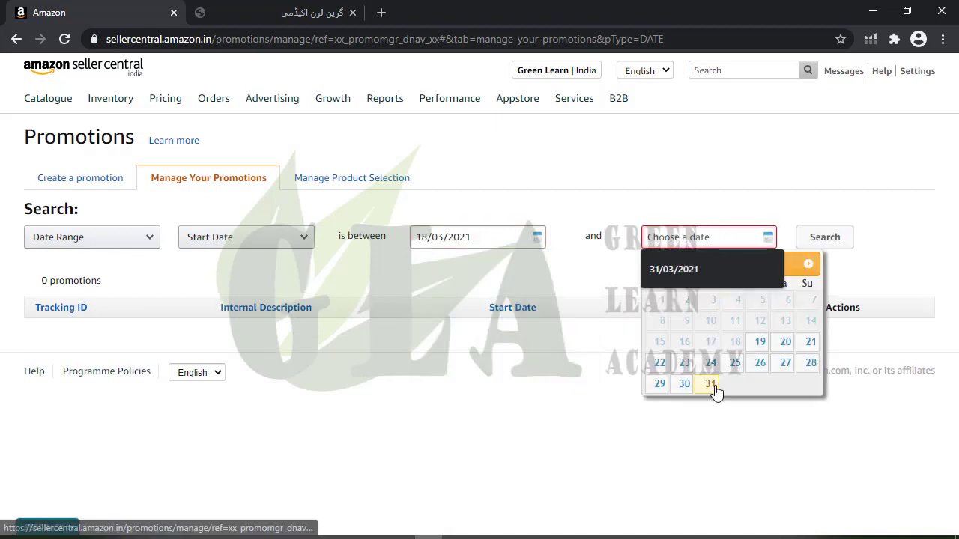
click(717, 384)
click(832, 248)
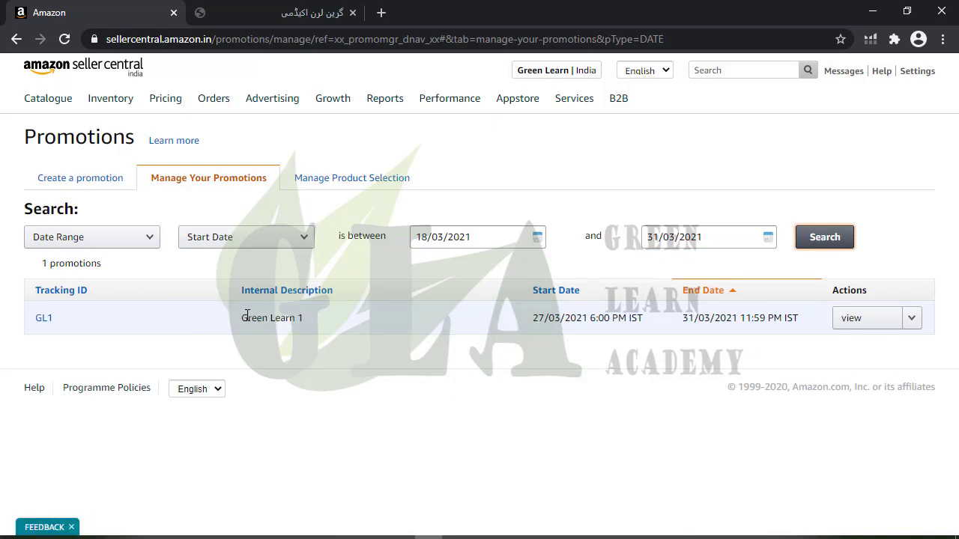
Open the GL1 promotion, look over its details, and go to the management page for its claim codes.
drag(240, 318, 394, 324)
click(349, 323)
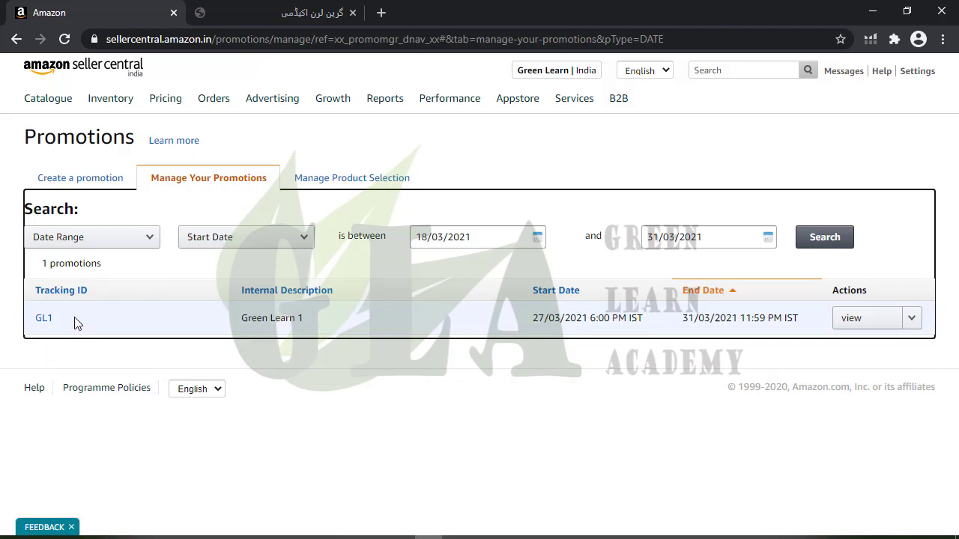
mouse_move(75, 323)
mouse_down()
mouse_move(40, 318)
mouse_move(66, 327)
mouse_up()
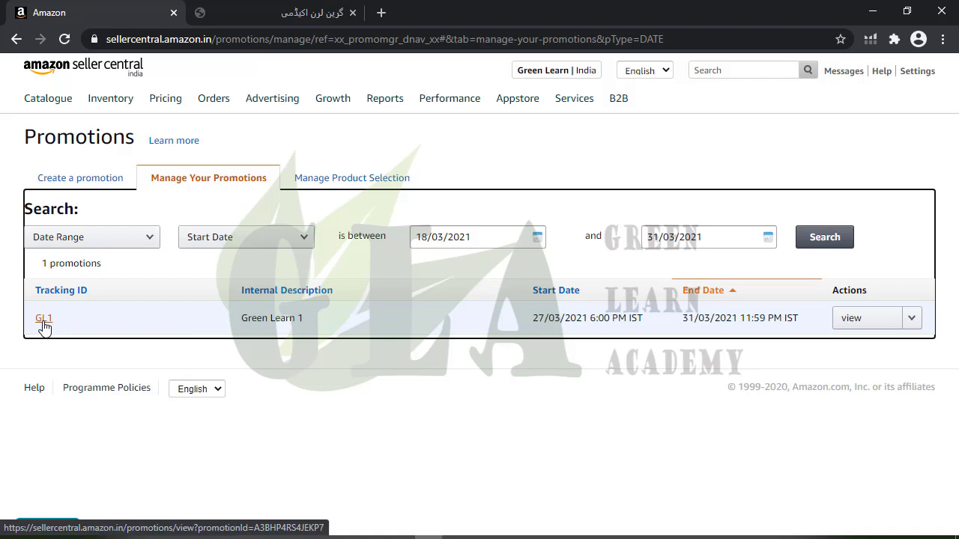
click(44, 322)
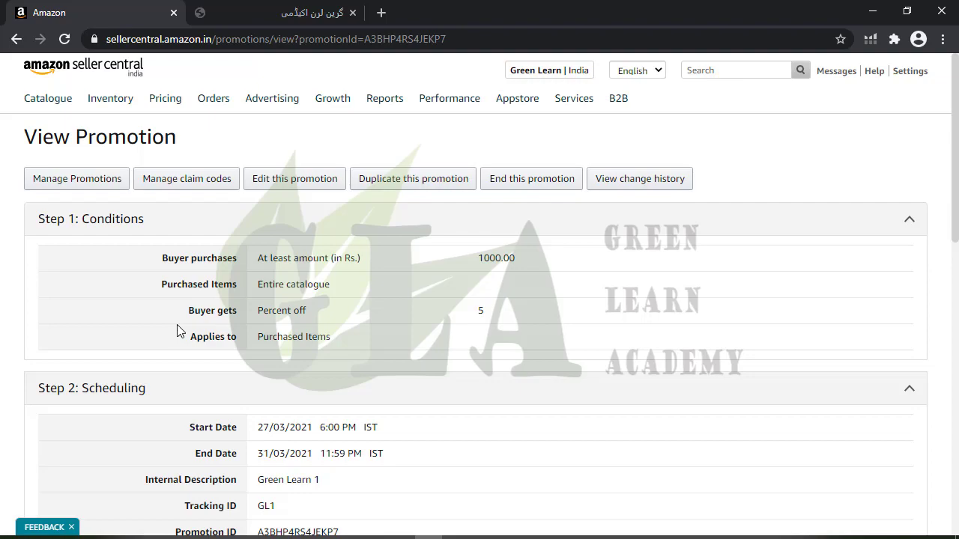
scroll(176, 327, down, 6)
scroll(177, 325, up, 6)
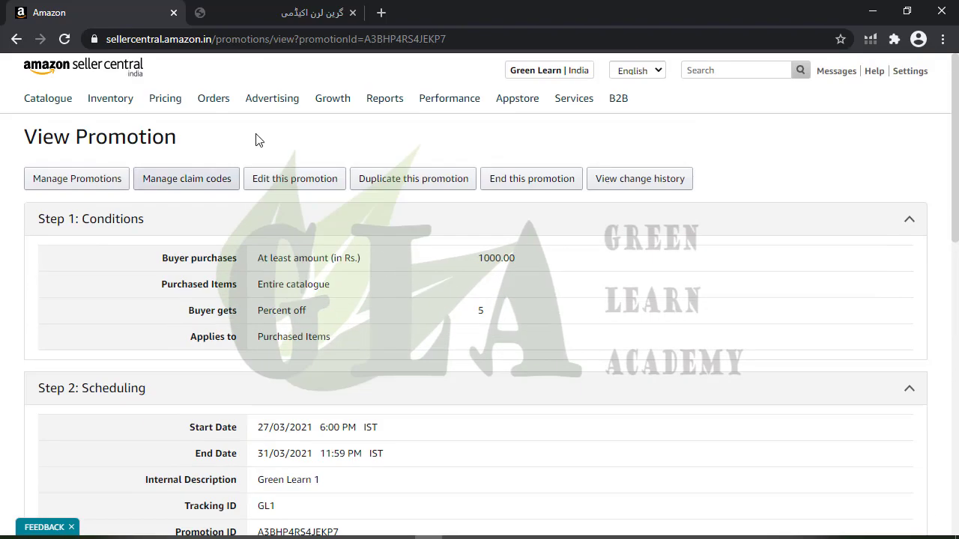
scroll(362, 400, down, 3)
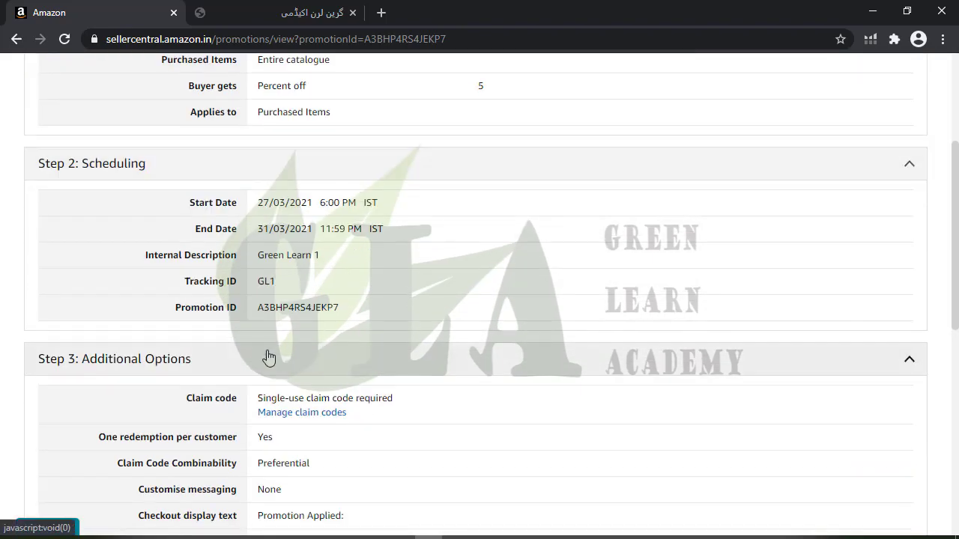
click(301, 414)
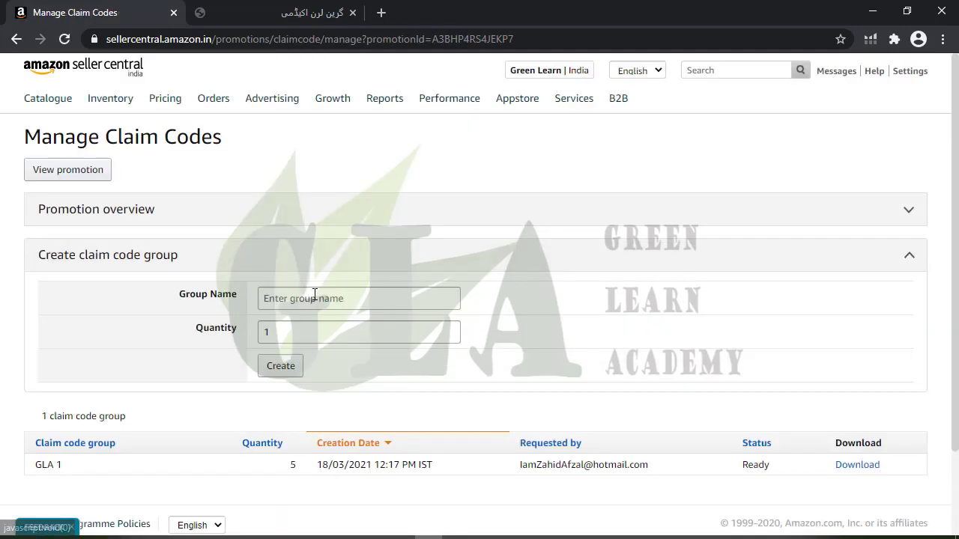
Create a claim code group named GLA2 with a quantity of 10.
click(316, 298)
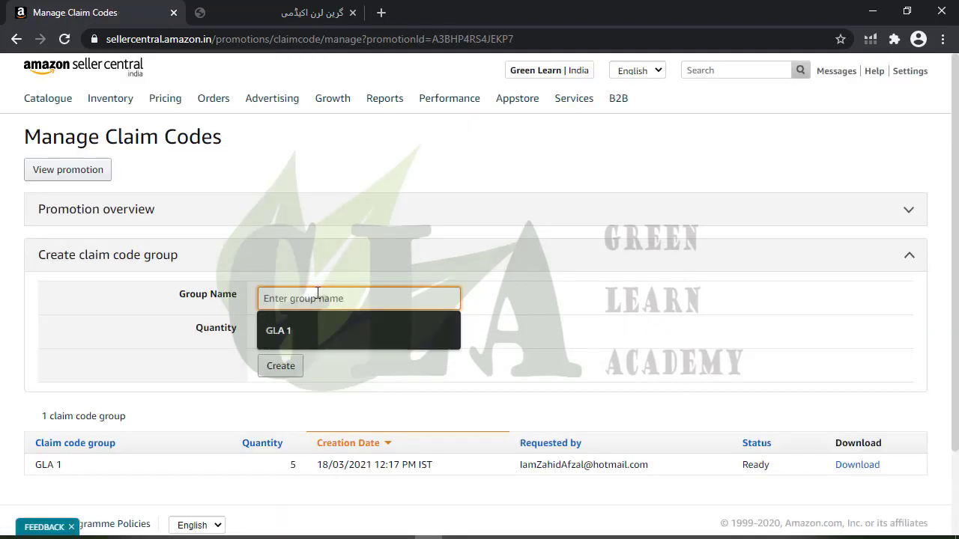
click(104, 419)
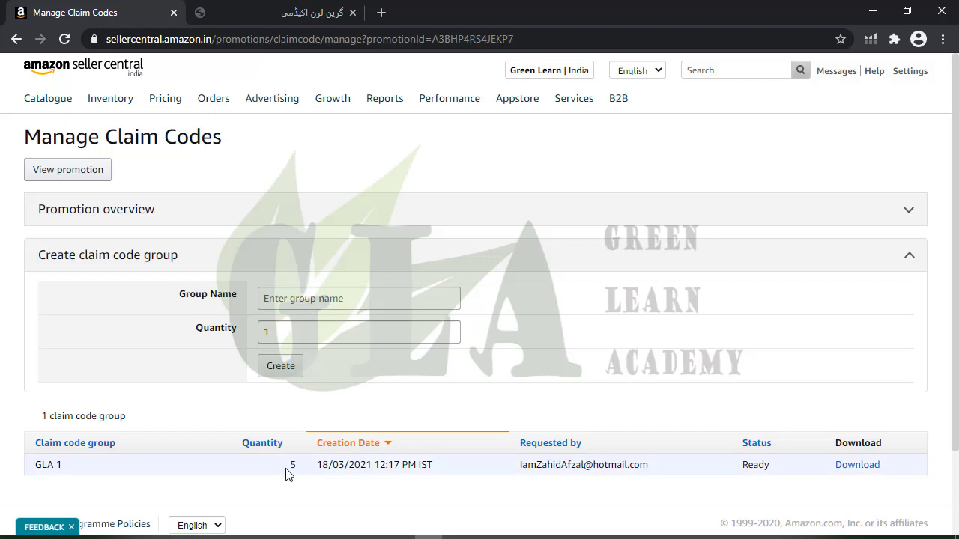
click(307, 482)
click(382, 302)
text(g)
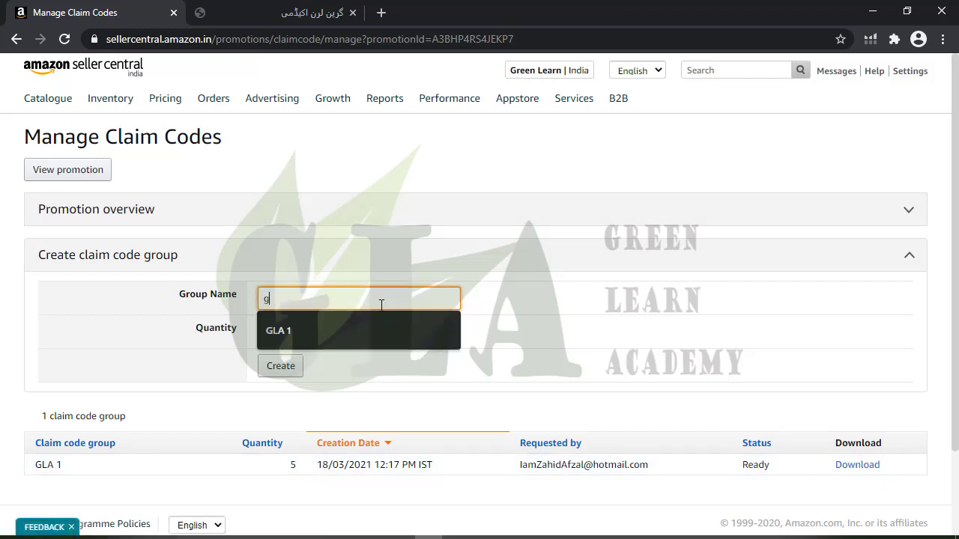
text(la)
key(BackSpace)
key(BackSpace)
key(BackSpace)
text(GLA2)
key(Tab)
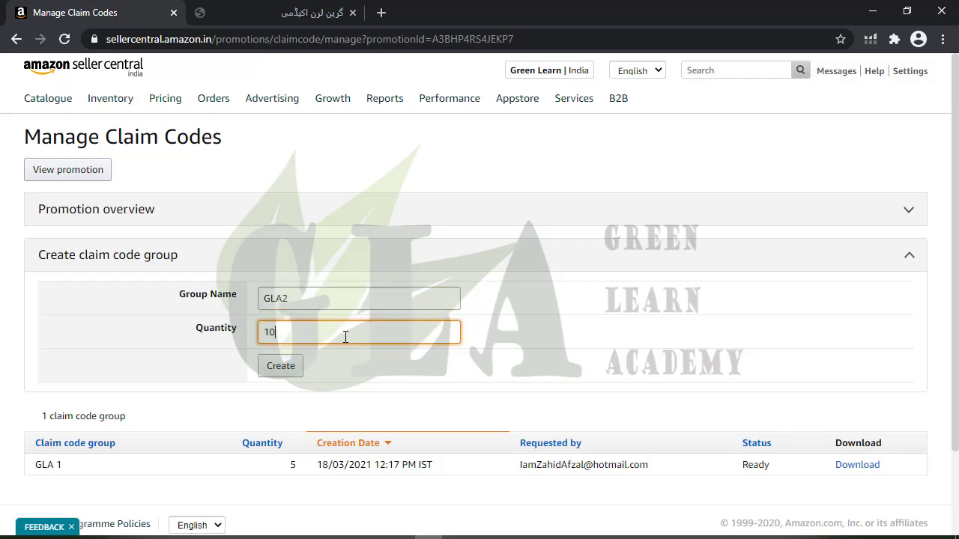
click(387, 376)
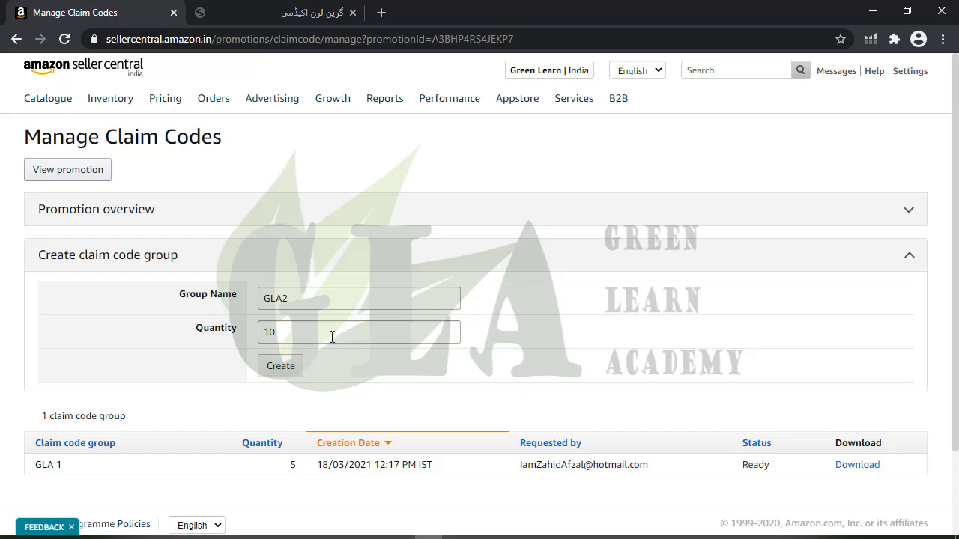
click(289, 365)
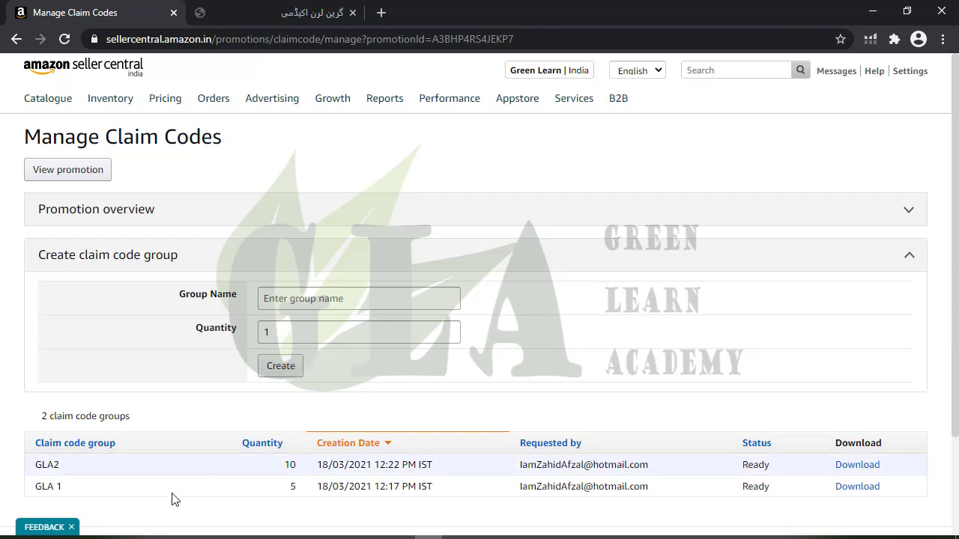
Download the GLA2 claim code archive and extract it to the AT3GGC217MB4M folder in Downloads.
click(873, 472)
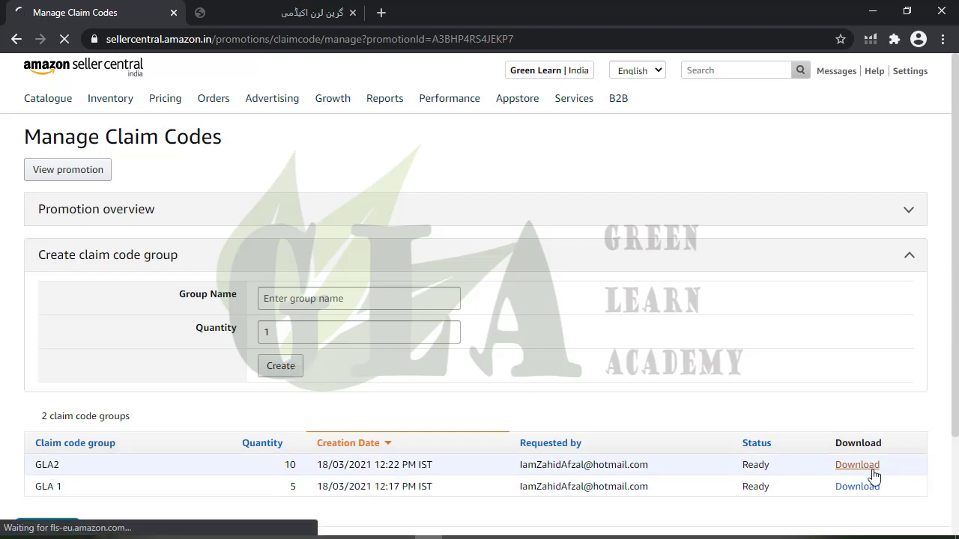
click(108, 517)
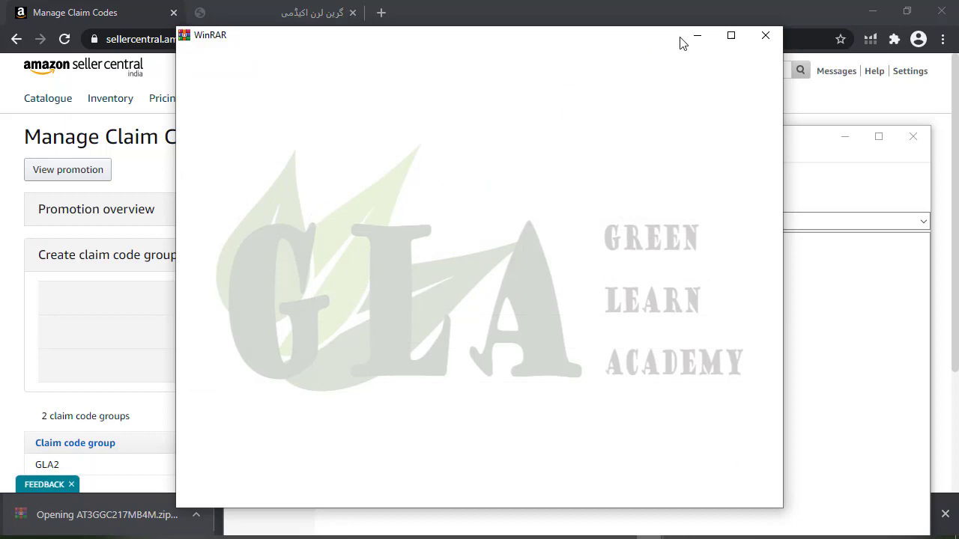
click(764, 35)
click(311, 191)
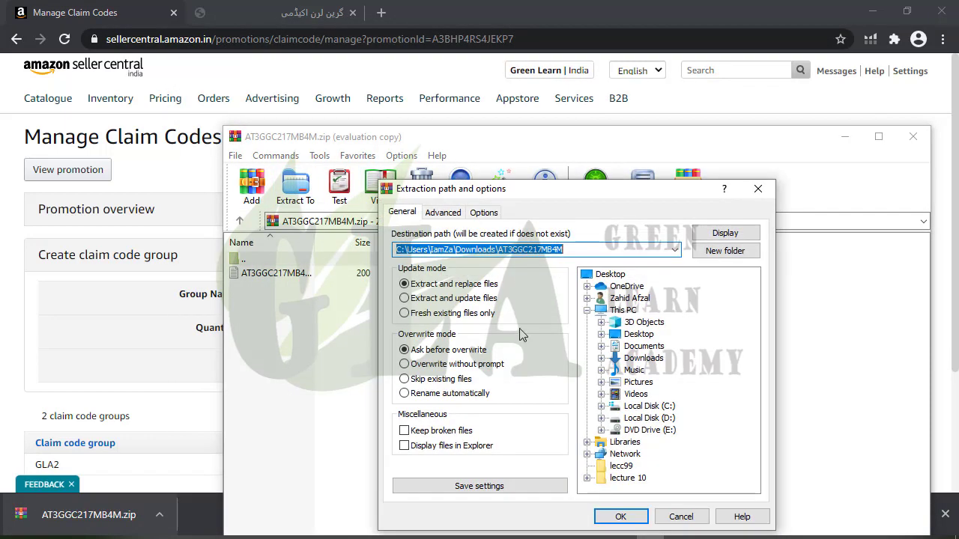
click(621, 523)
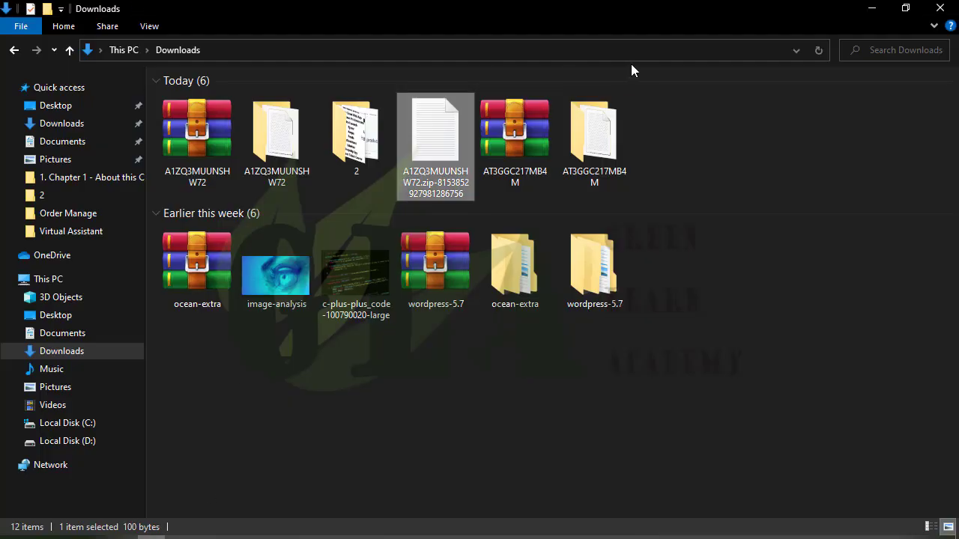
Examine the claim codes in the text file of the A1ZQ3MUUNSHW72 folder, close it and return to Downloads.
click(333, 147)
click(296, 152)
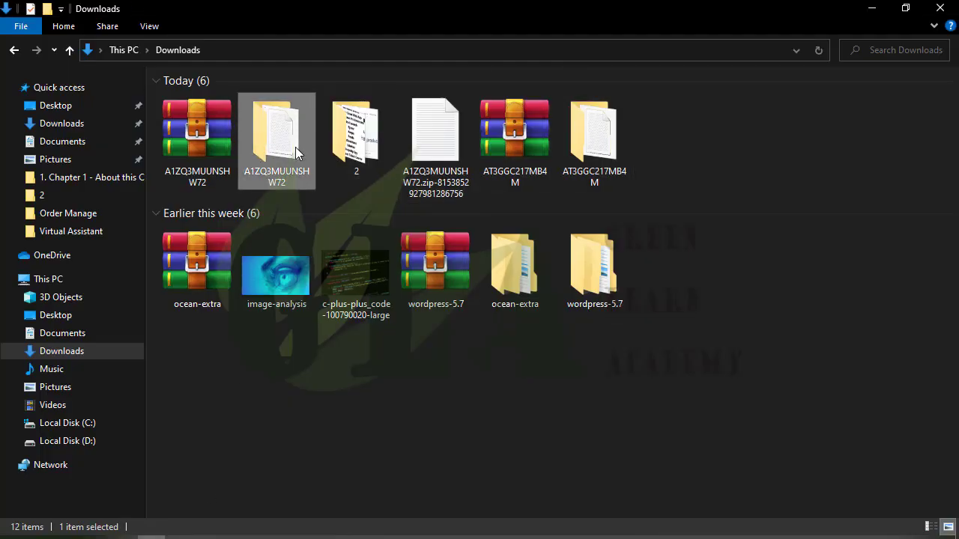
double_click(296, 152)
double_click(213, 102)
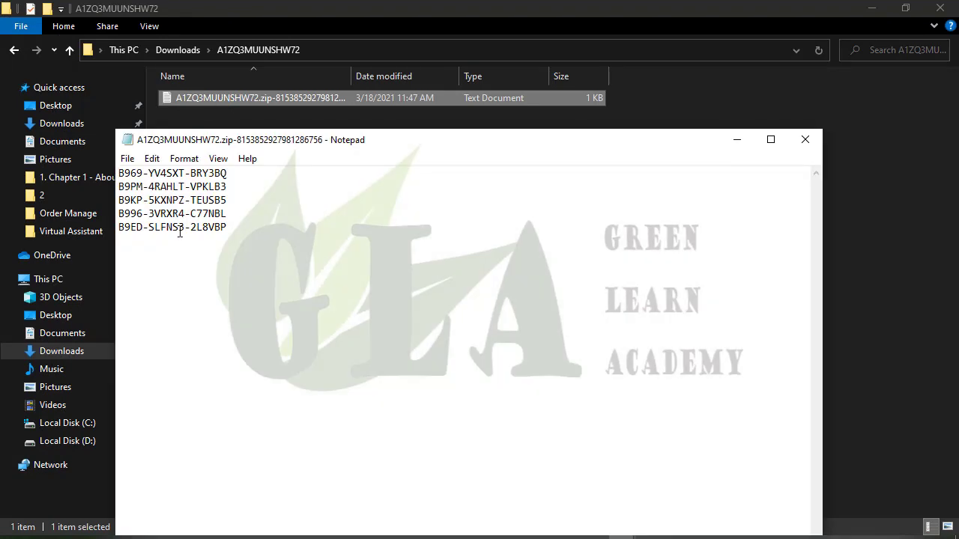
click(816, 145)
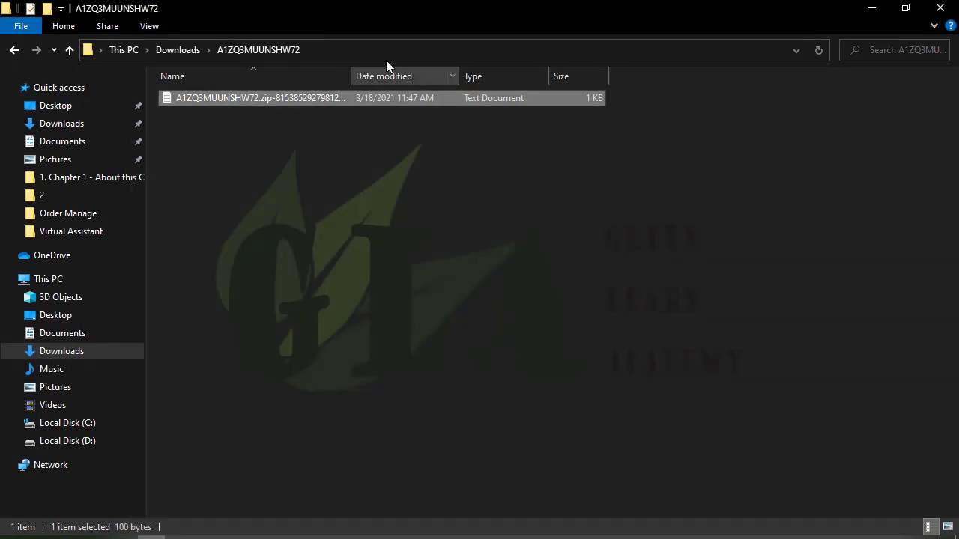
click(172, 49)
Open the text file in the AT3GGC217MB4M folder and examine the claim codes of the GLA2 group.
double_click(459, 155)
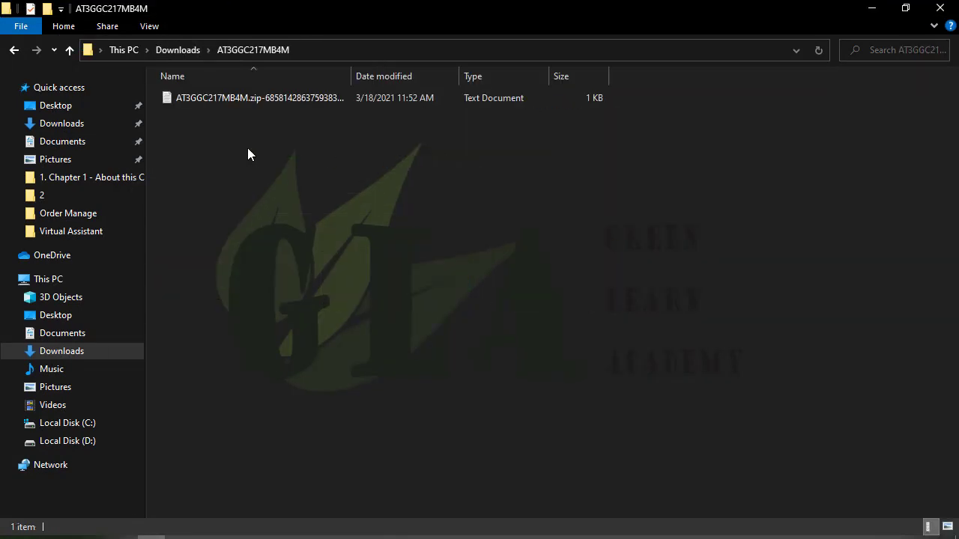
double_click(240, 105)
click(248, 265)
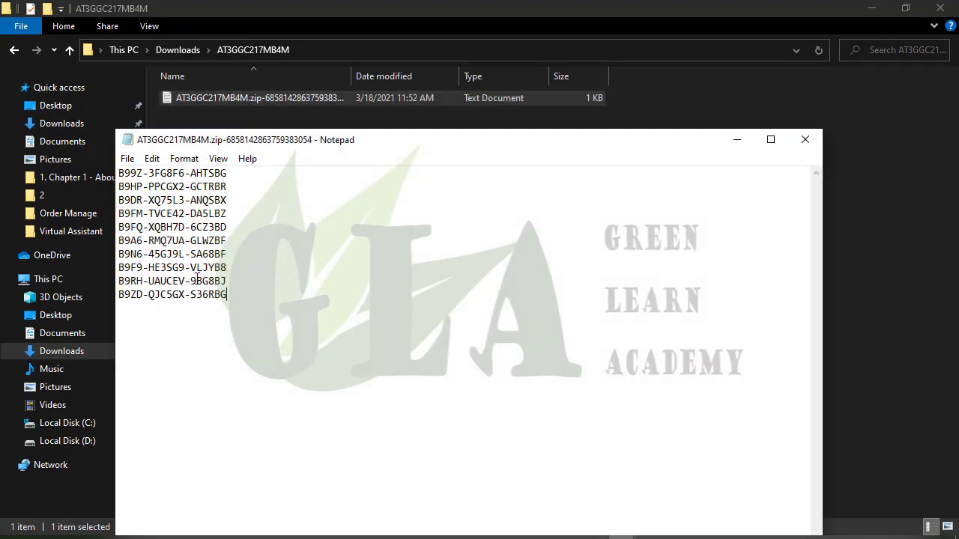
key(ctrl+a)
click(213, 241)
Switch back to Seller Central and start creating a new Money Off promotion from the Promotions page.
key(alt+Tab)
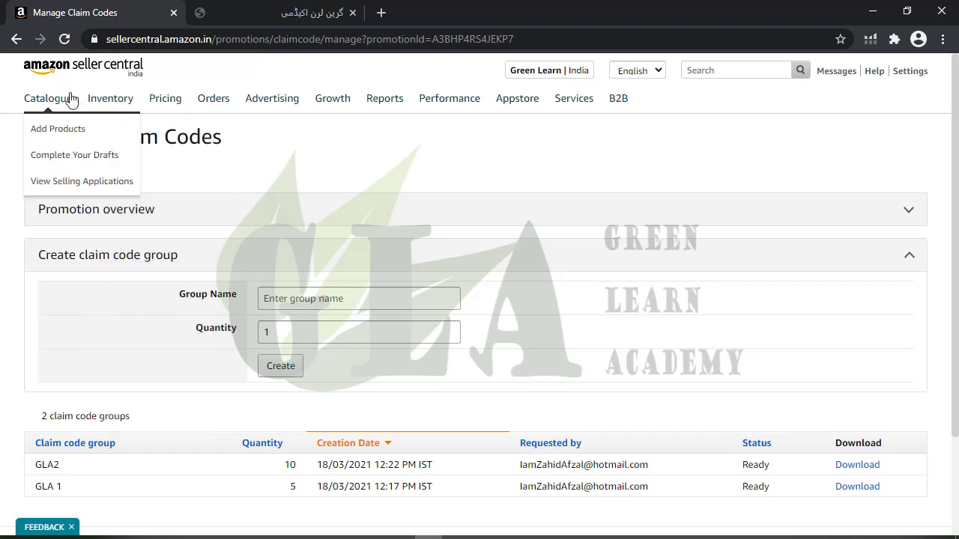
mouse_move(268, 105)
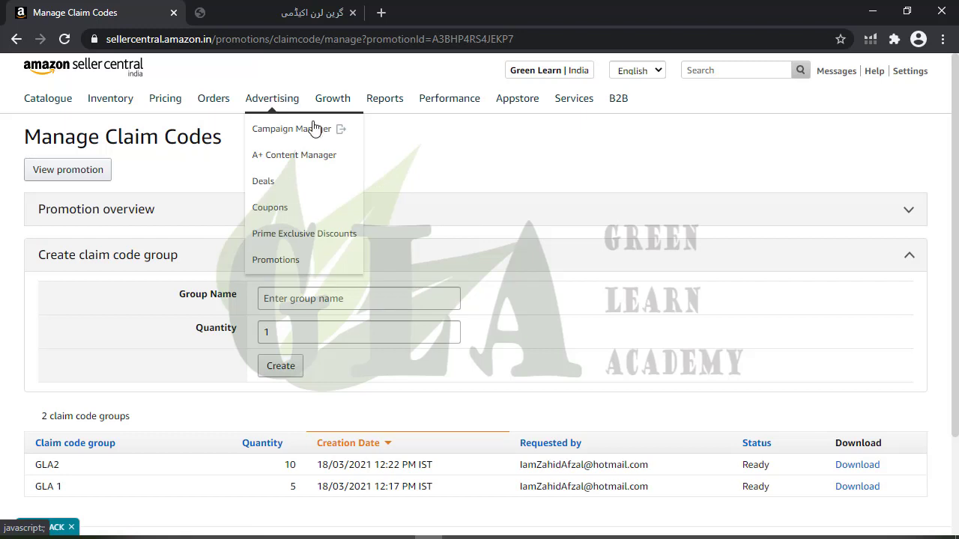
click(296, 257)
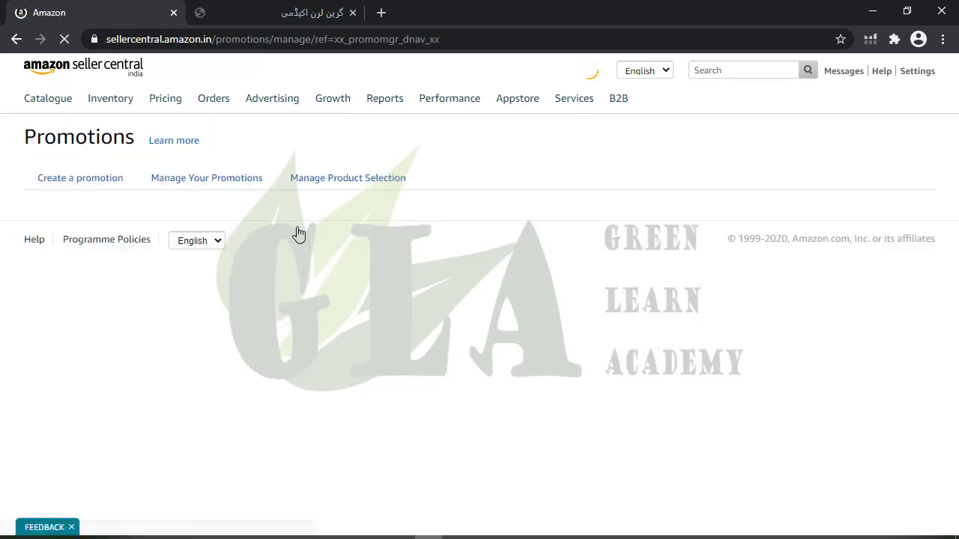
click(53, 307)
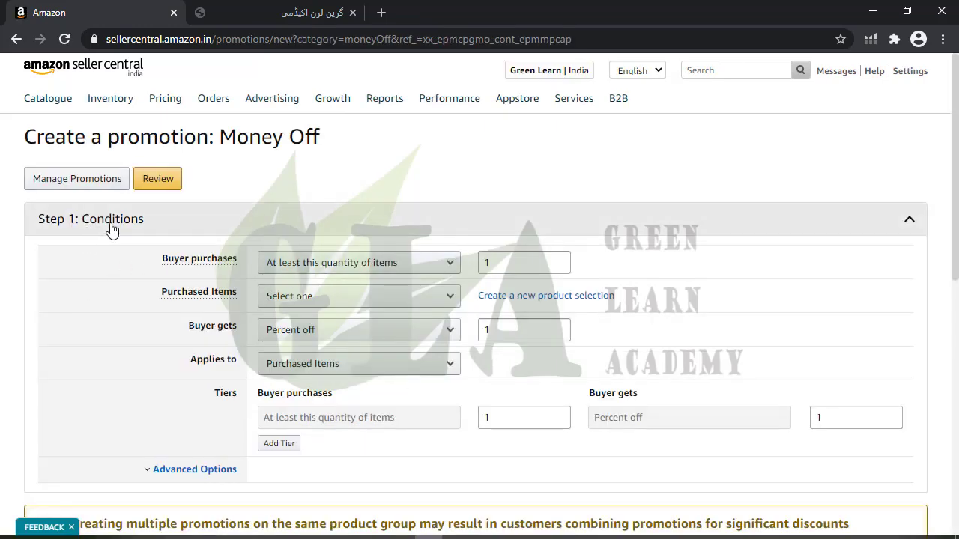
Set the Buyer purchases condition to "At least this quantity of items" with a quantity of 5.
click(376, 262)
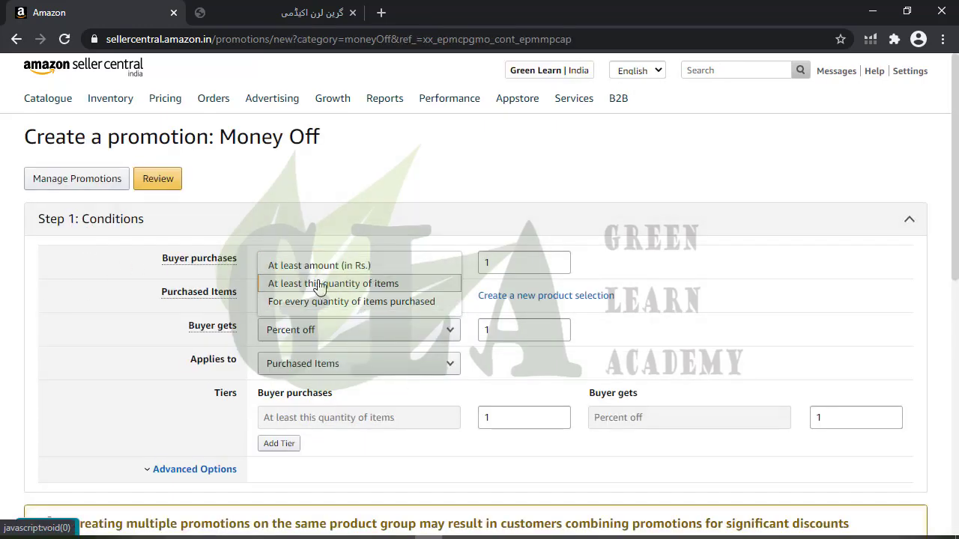
click(330, 266)
click(514, 263)
click(352, 263)
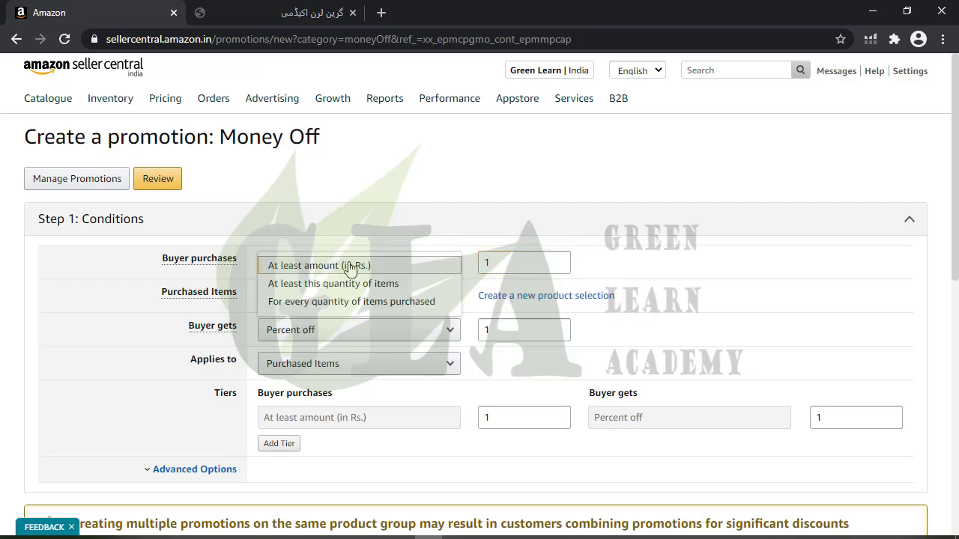
click(338, 290)
double_click(534, 268)
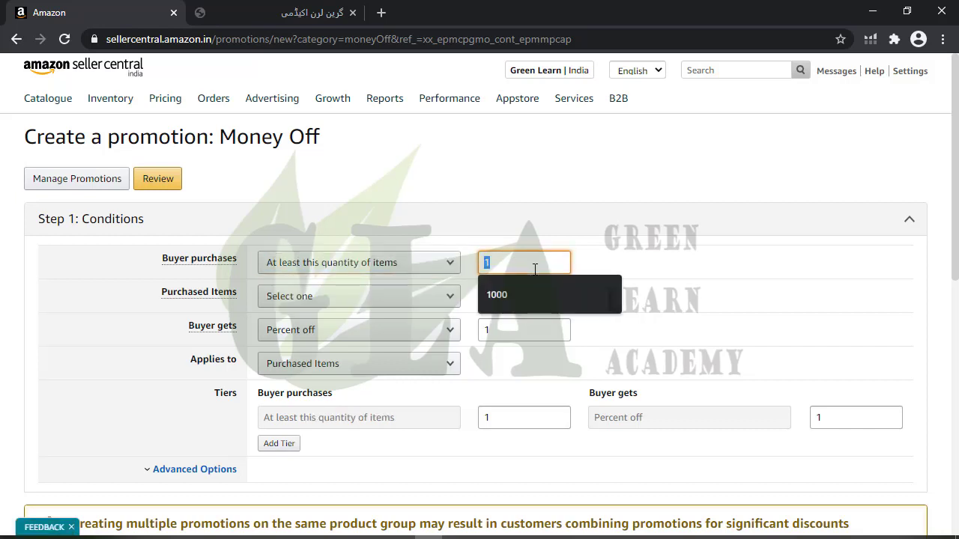
text(5)
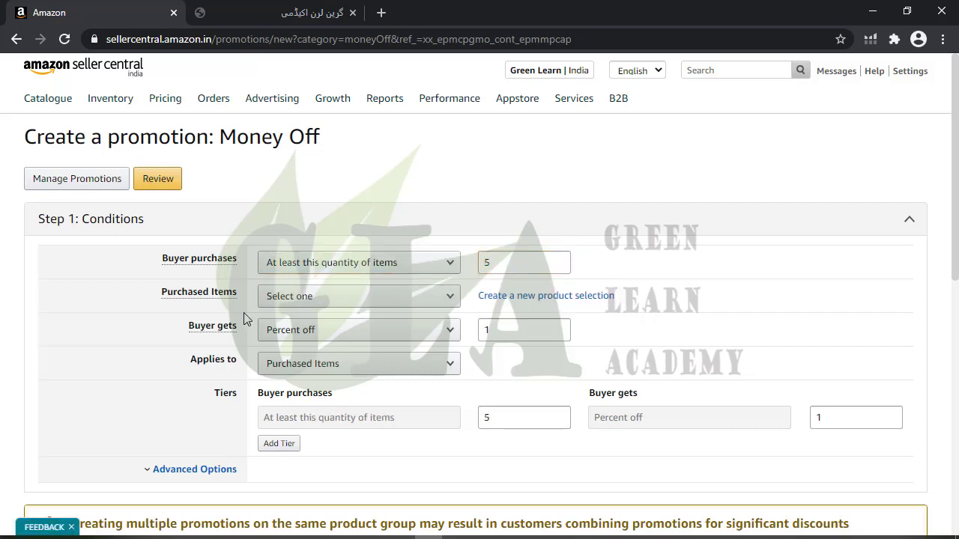
Set Purchased Items to Entire catalogue and Buyer gets to "Amount off (in Rs.)" with a value of 300.
click(374, 301)
click(308, 377)
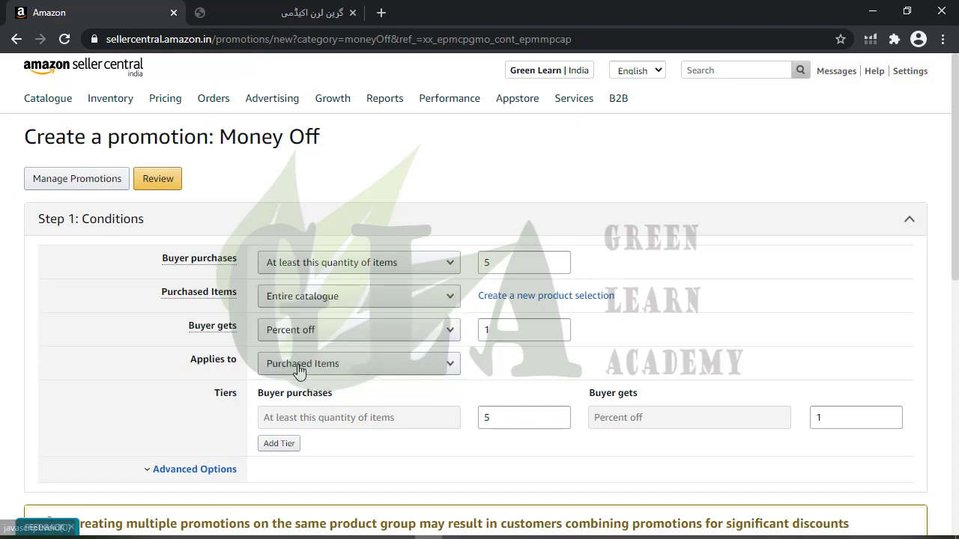
click(307, 330)
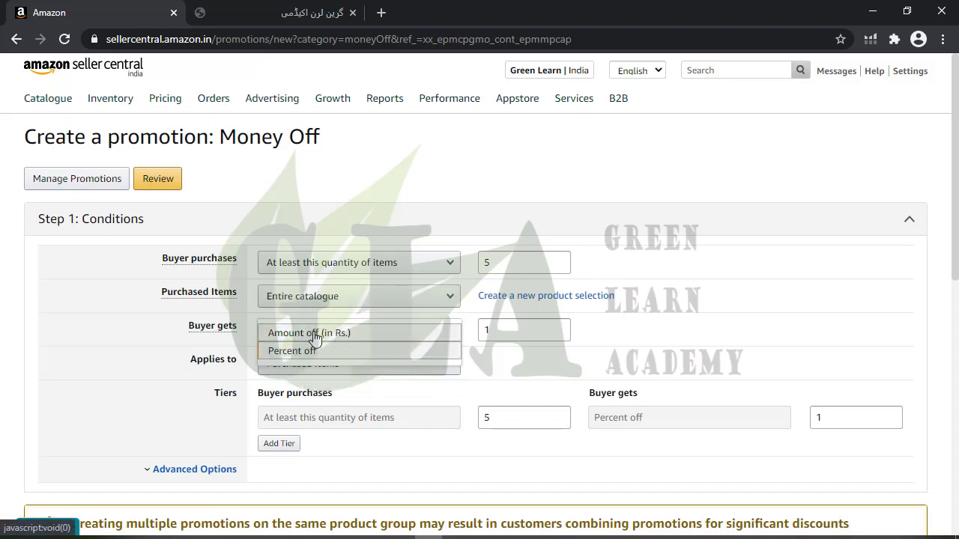
click(313, 335)
double_click(503, 332)
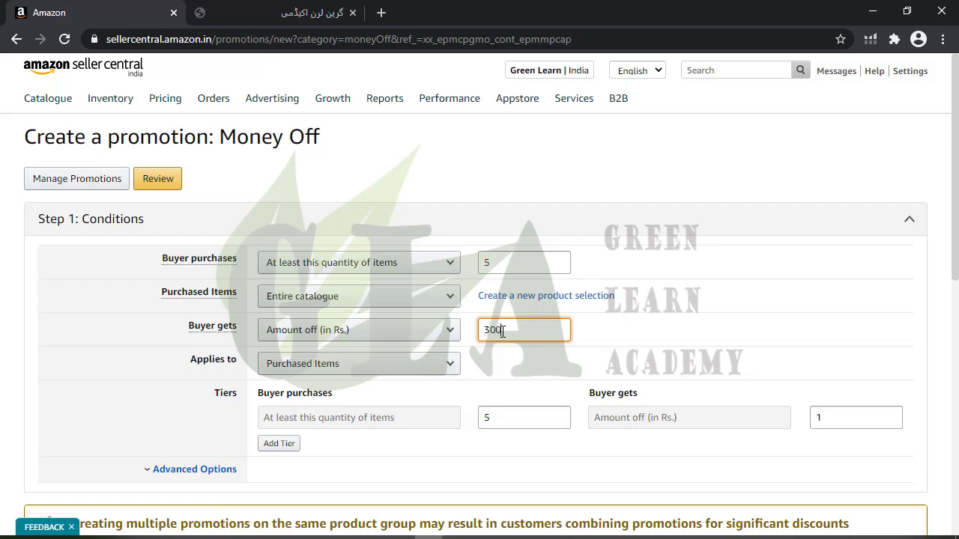
click(629, 339)
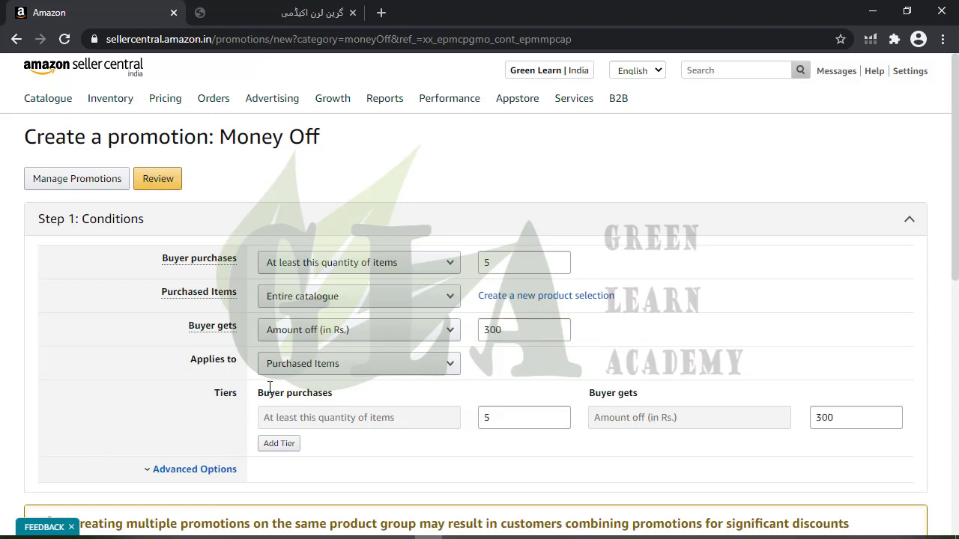
scroll(270, 387, down, 4)
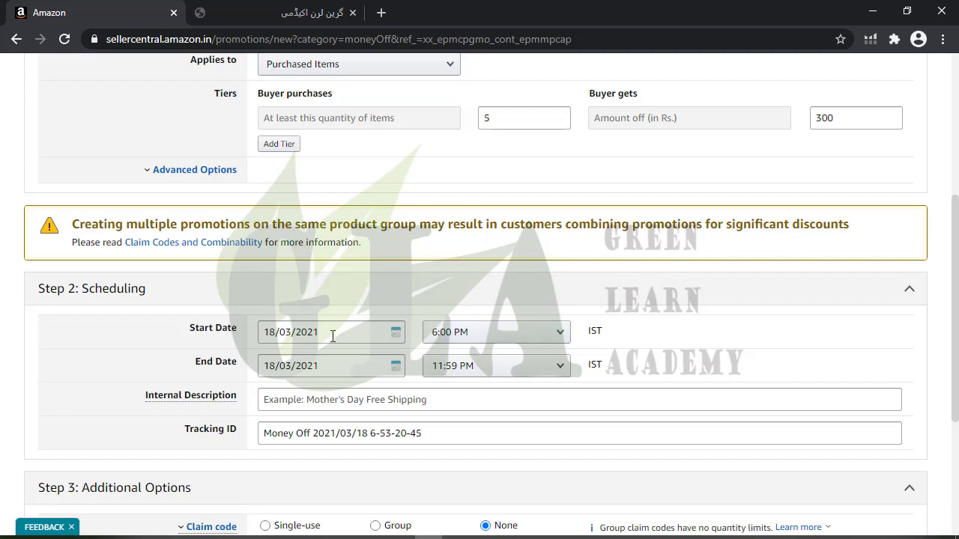
click(473, 338)
click(350, 295)
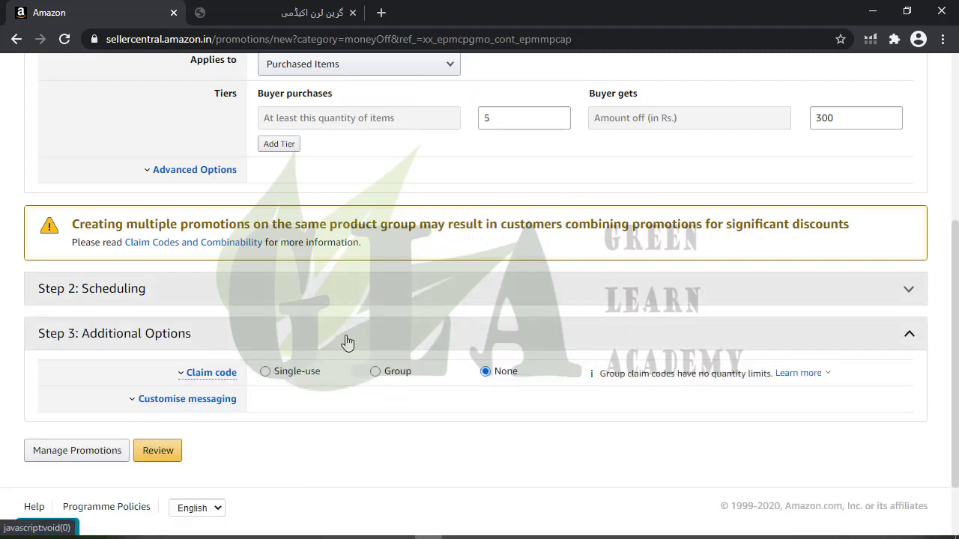
click(171, 289)
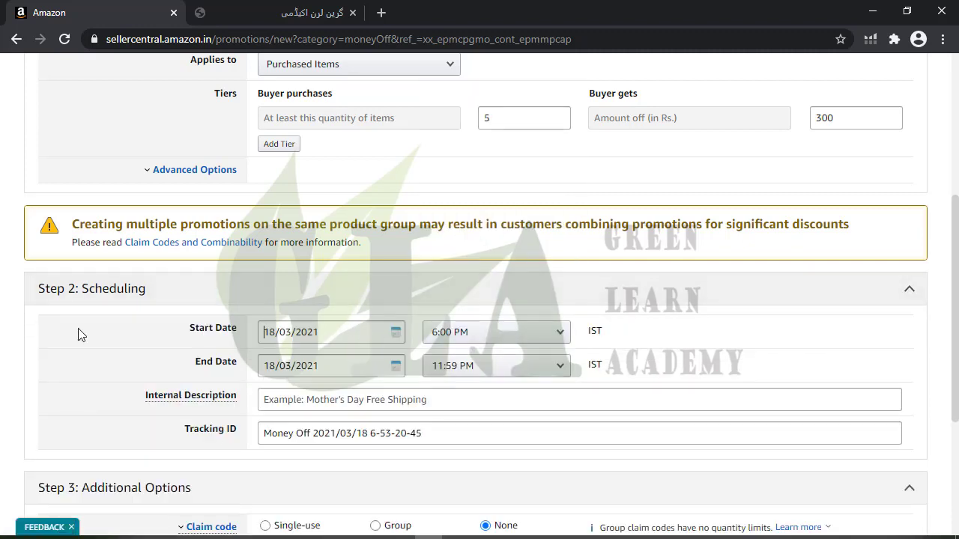
click(693, 358)
Set the promotion's claim code type to Group in the Additional Options.
scroll(173, 354, down, 2)
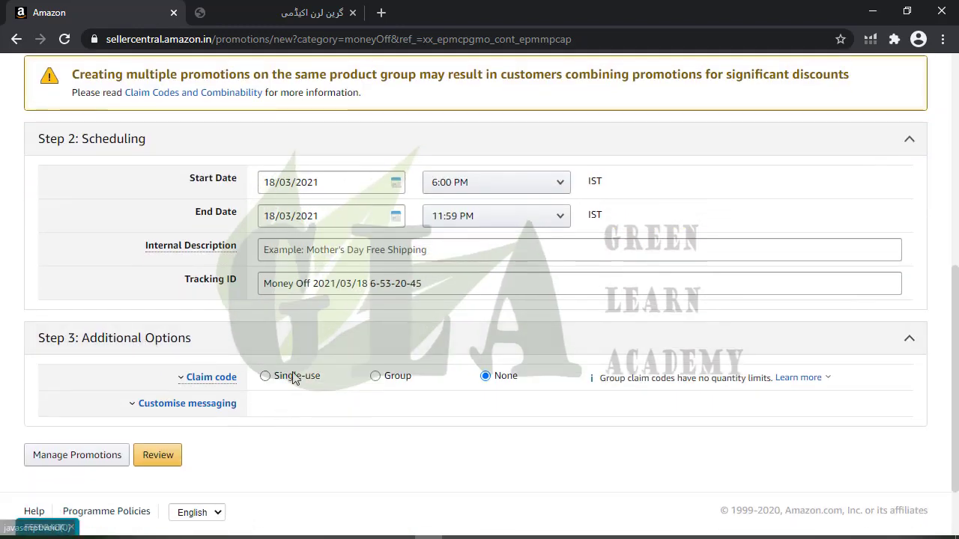
click(374, 376)
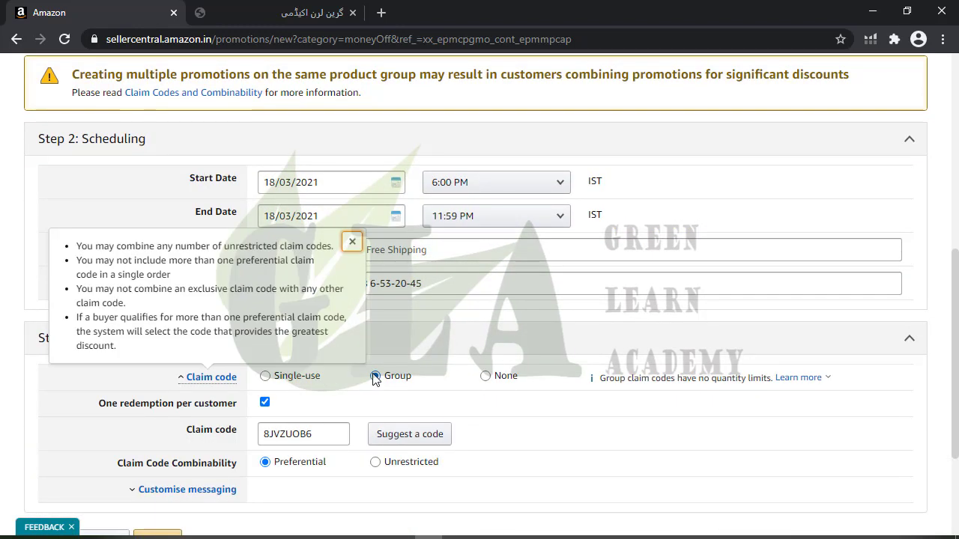
click(266, 378)
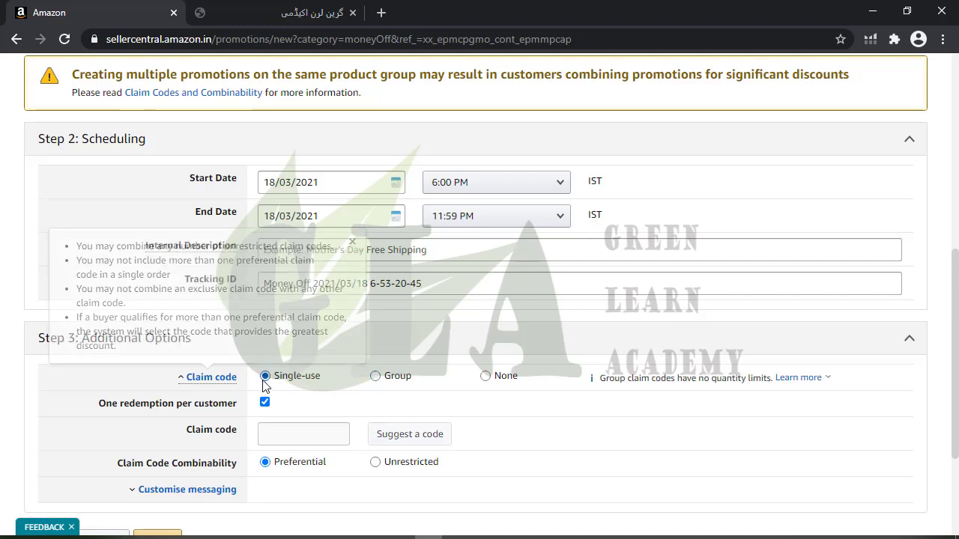
click(374, 377)
Examine the generated group claim code alongside the purchase conditions and discount it applies to.
scroll(491, 256, down, 2)
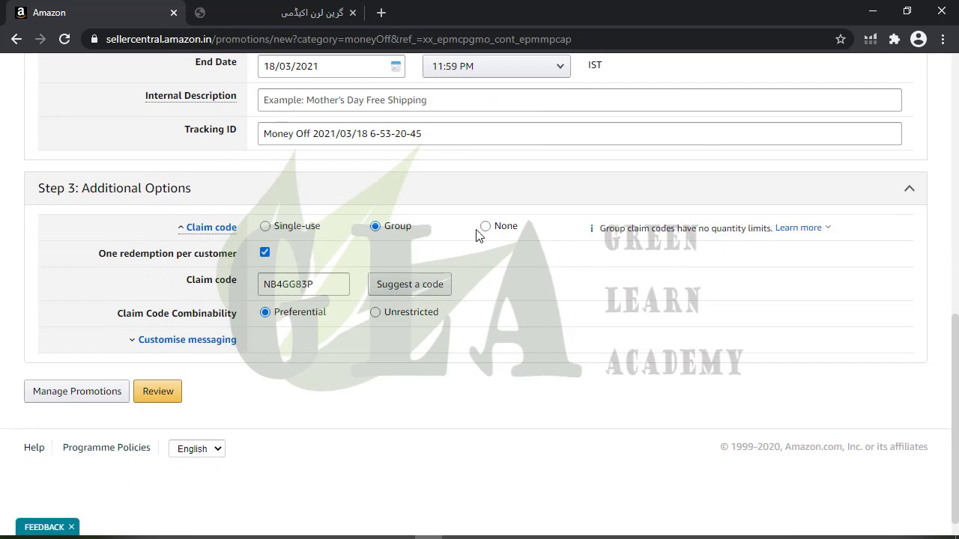
double_click(335, 281)
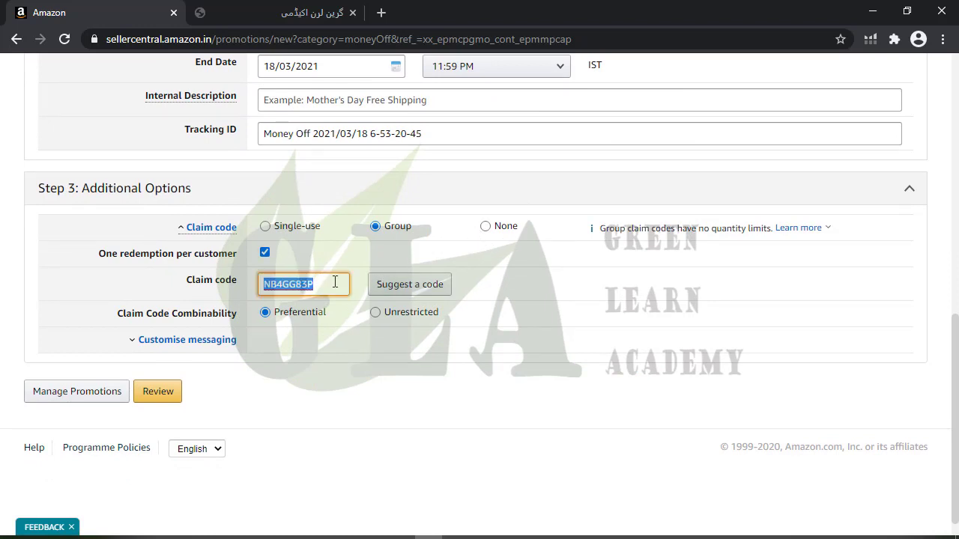
click(335, 281)
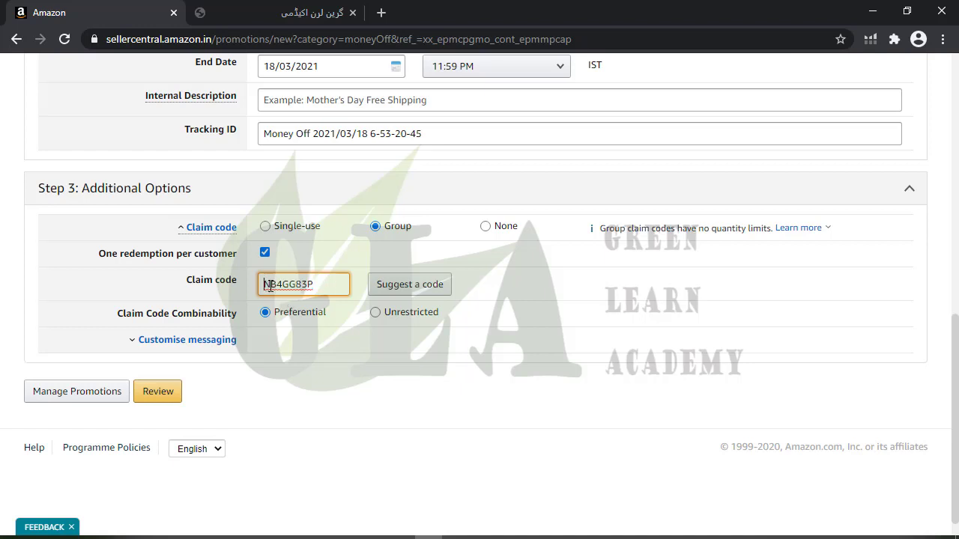
drag(269, 286, 334, 282)
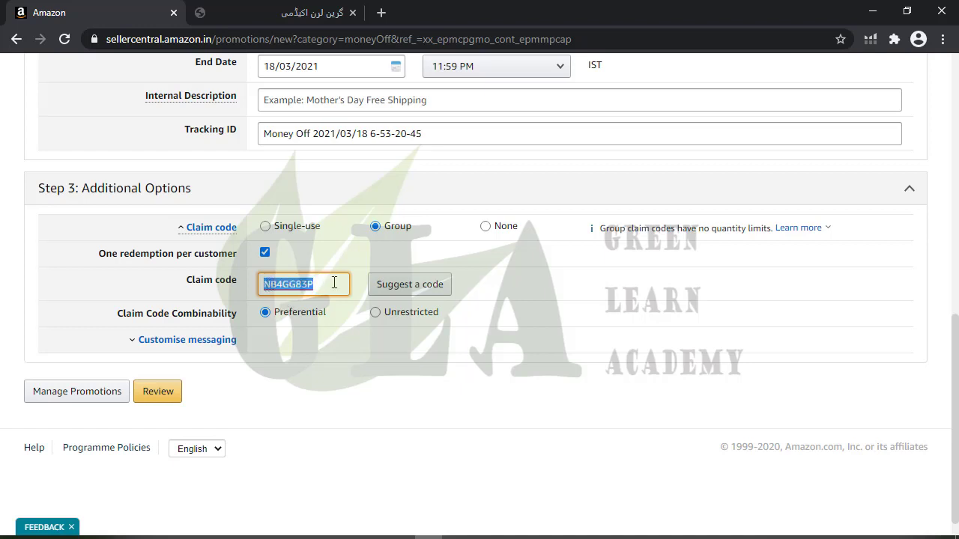
scroll(334, 282, up, 10)
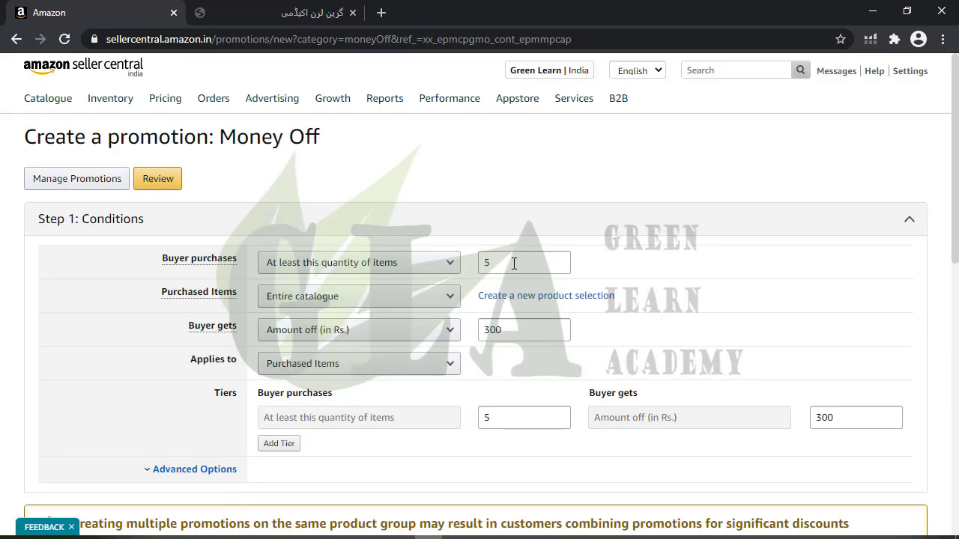
scroll(517, 270, down, 10)
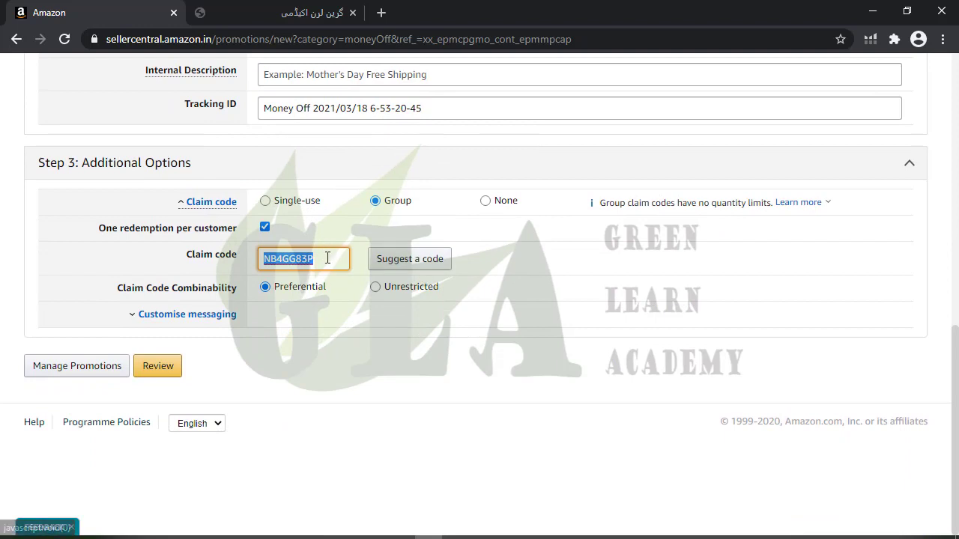
click(327, 258)
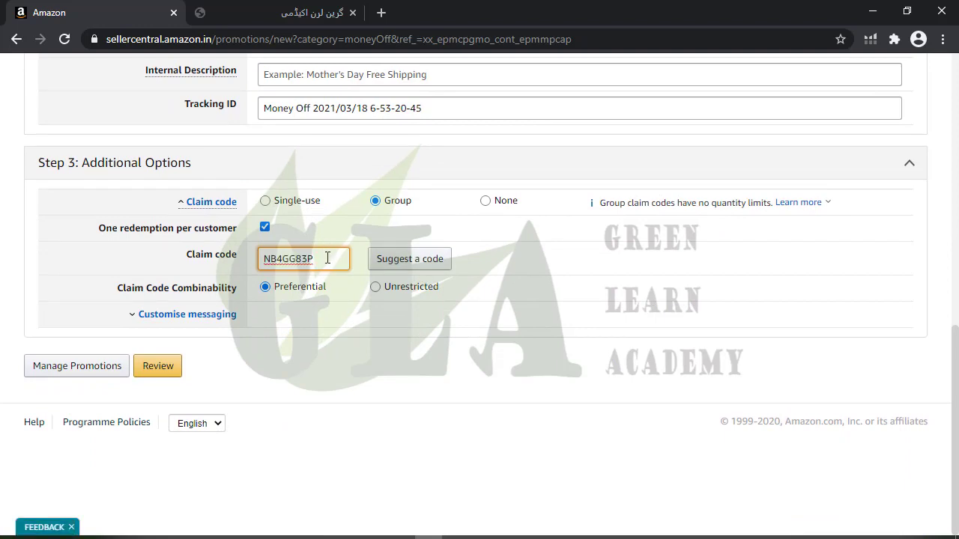
click(630, 537)
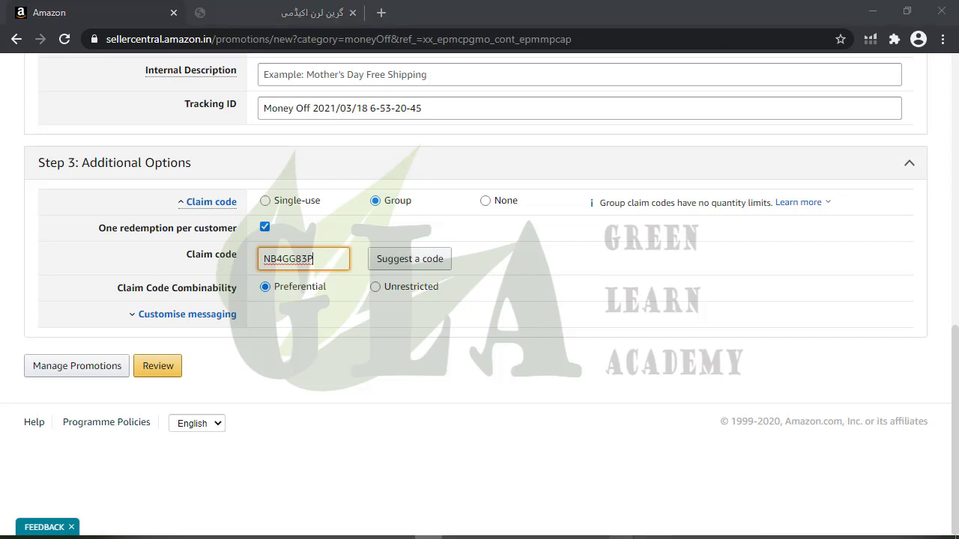
Switch to Notepad to view the downloaded single-use claim codes, and return to the promotion form.
click(616, 517)
key(shift+Up)
key(Left)
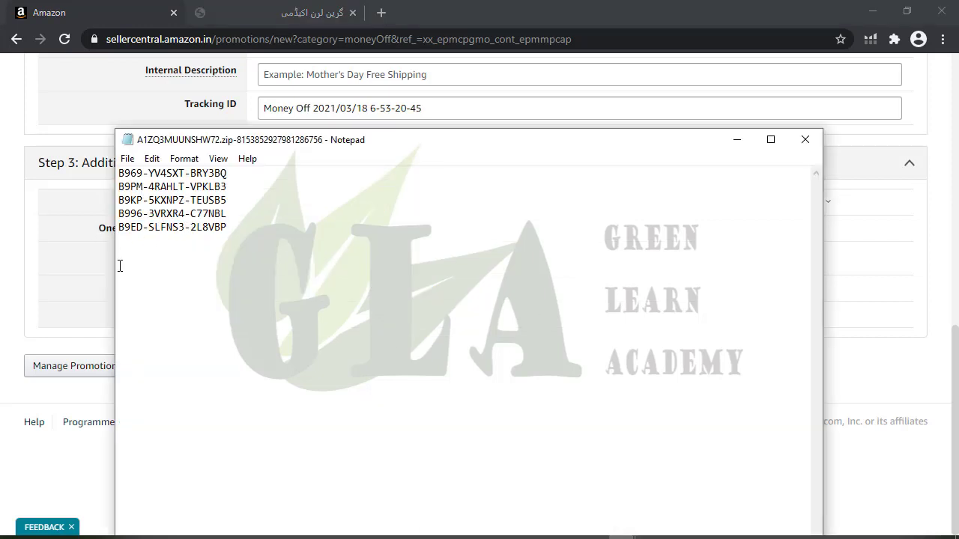
click(86, 324)
Replace the suggested group claim code with GLA300 and compare it with the promotion's purchase conditions and discount.
click(327, 259)
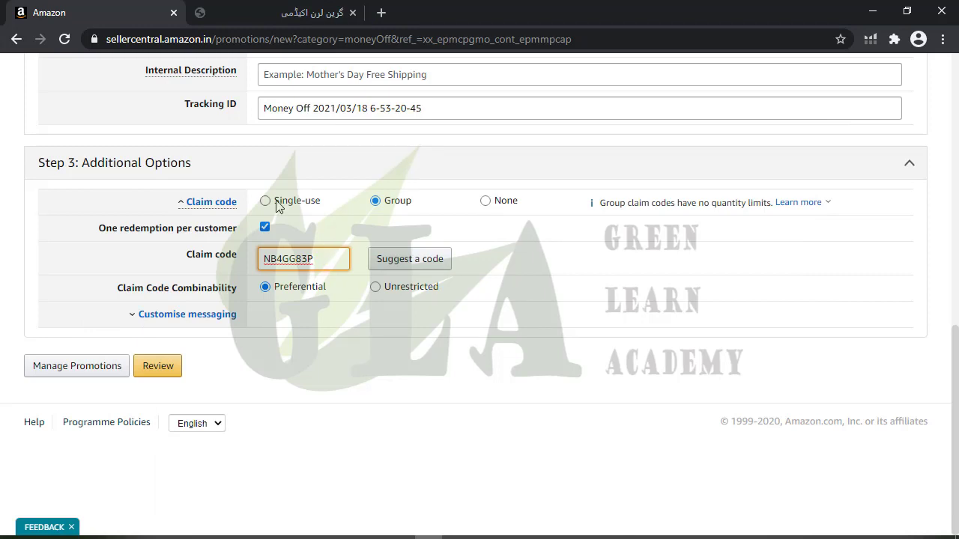
double_click(326, 258)
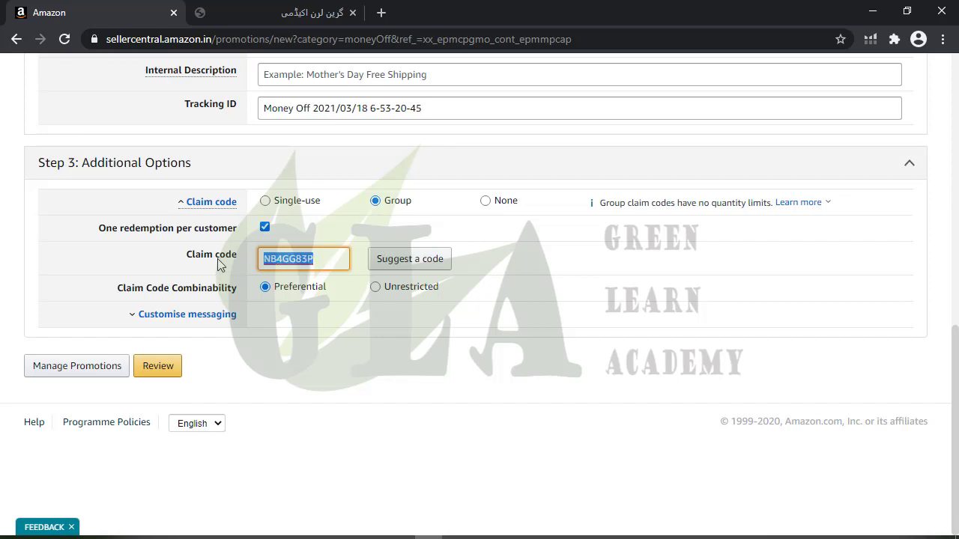
text(GLA300)
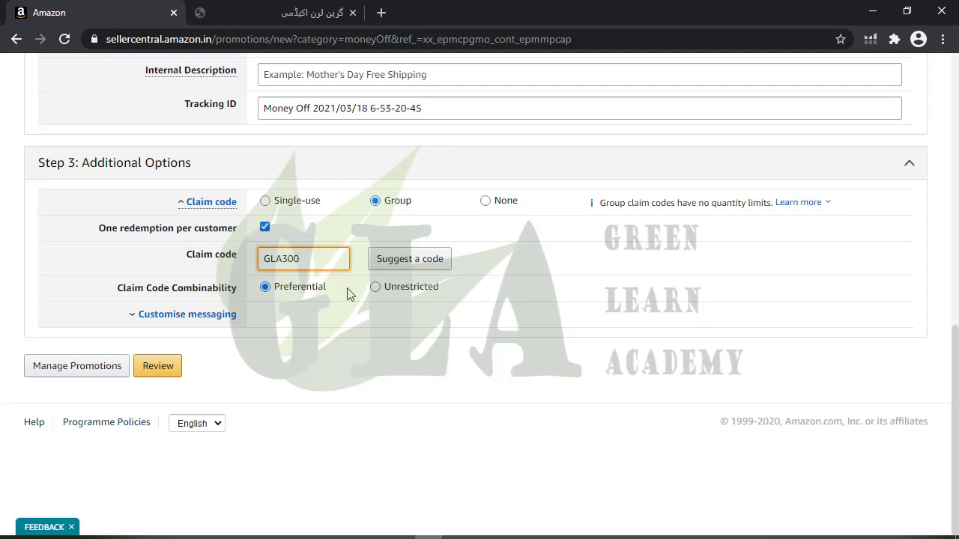
scroll(538, 304, up, 10)
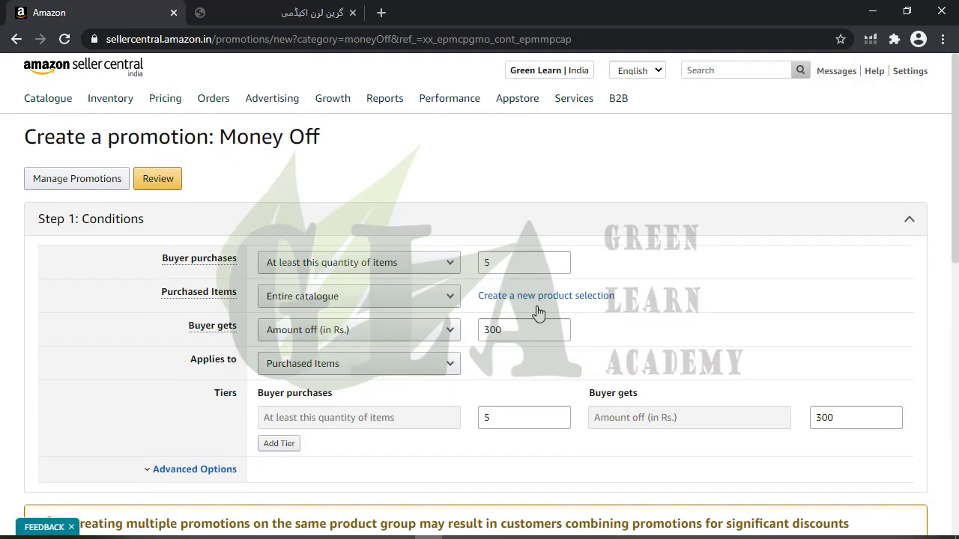
scroll(532, 357, down, 10)
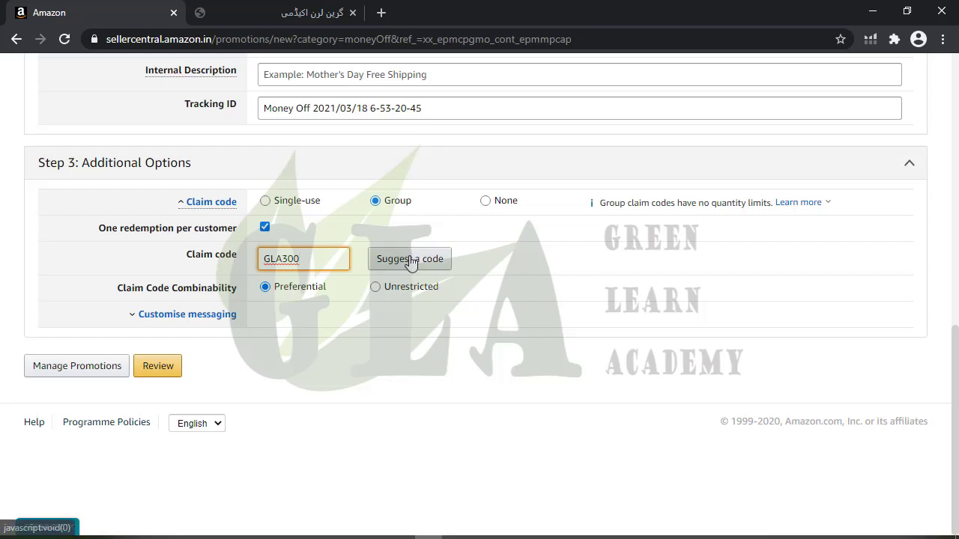
drag(332, 261, 255, 264)
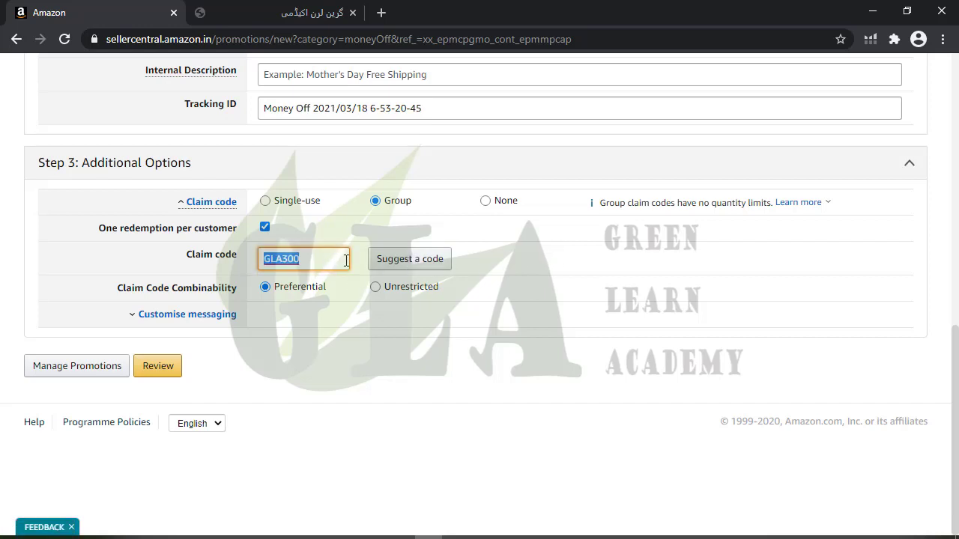
click(334, 260)
drag(332, 259, 261, 260)
click(300, 260)
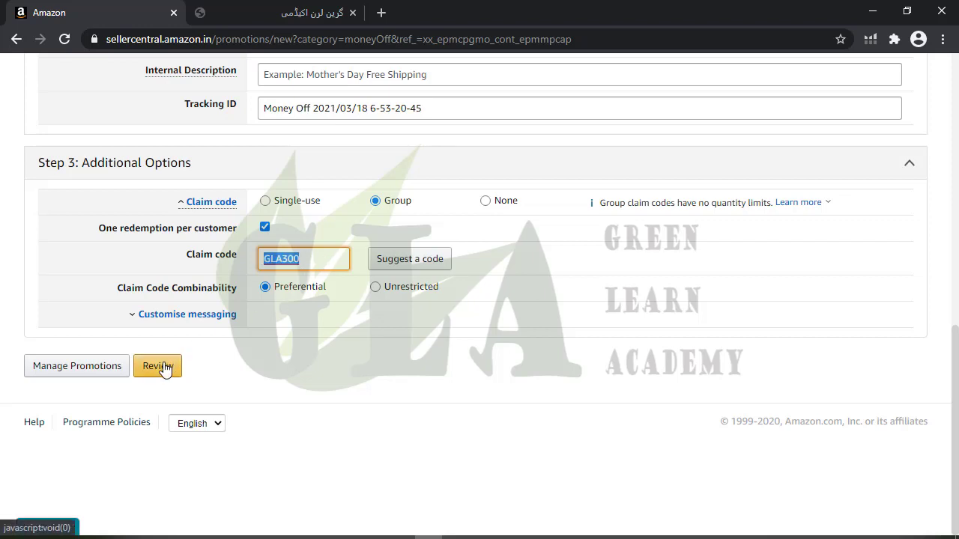
Switch the claim code type to None and back to Group.
click(486, 201)
click(537, 289)
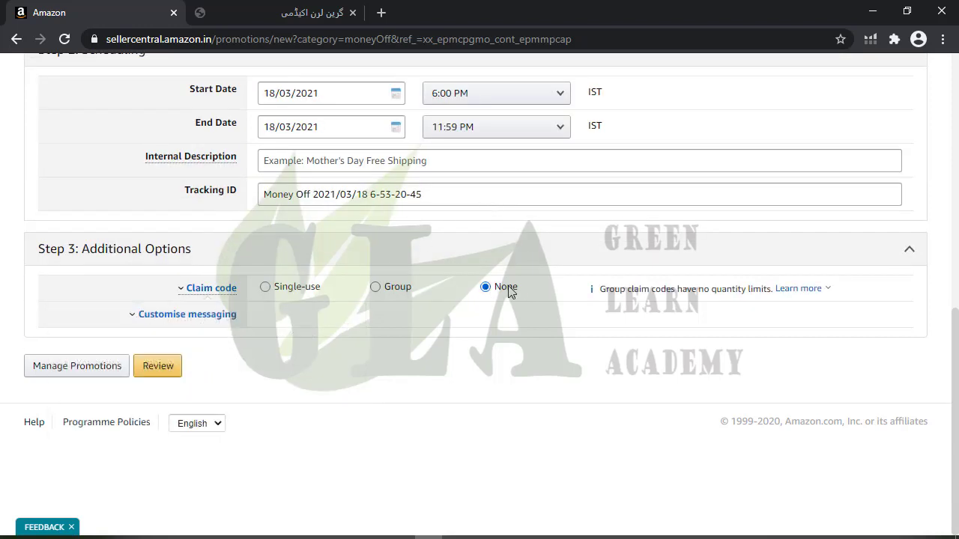
click(374, 287)
click(331, 345)
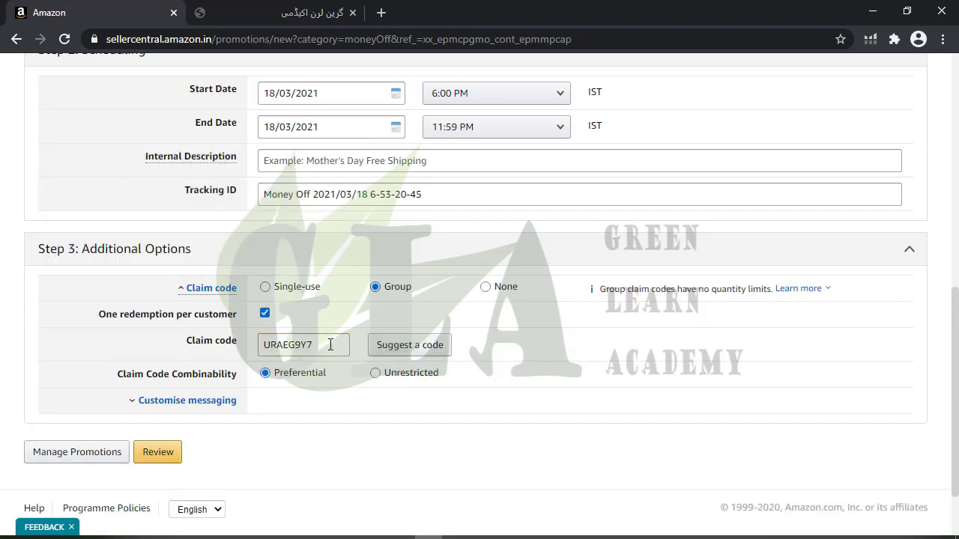
Try to send the promotion to review with GLA300 as its group claim code.
double_click(330, 344)
text(GLA300)
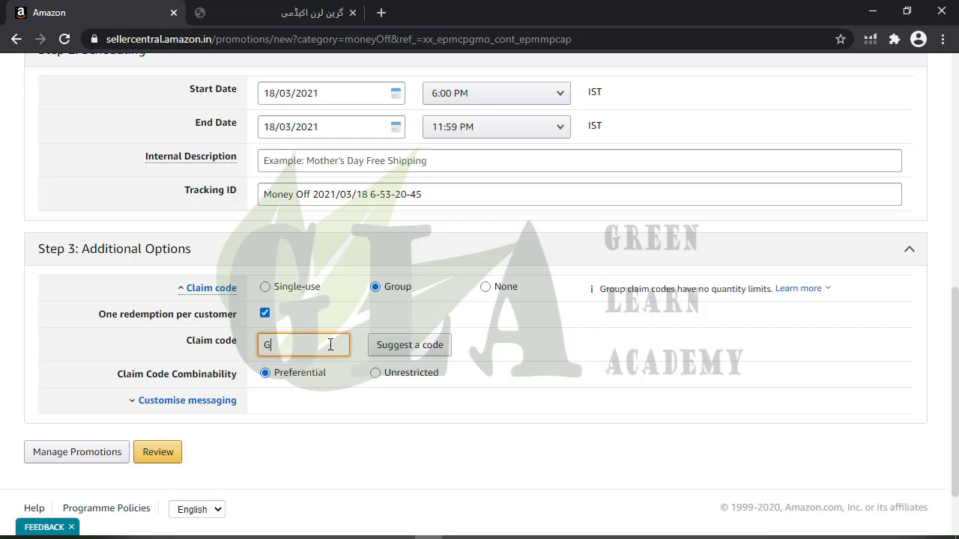
click(63, 373)
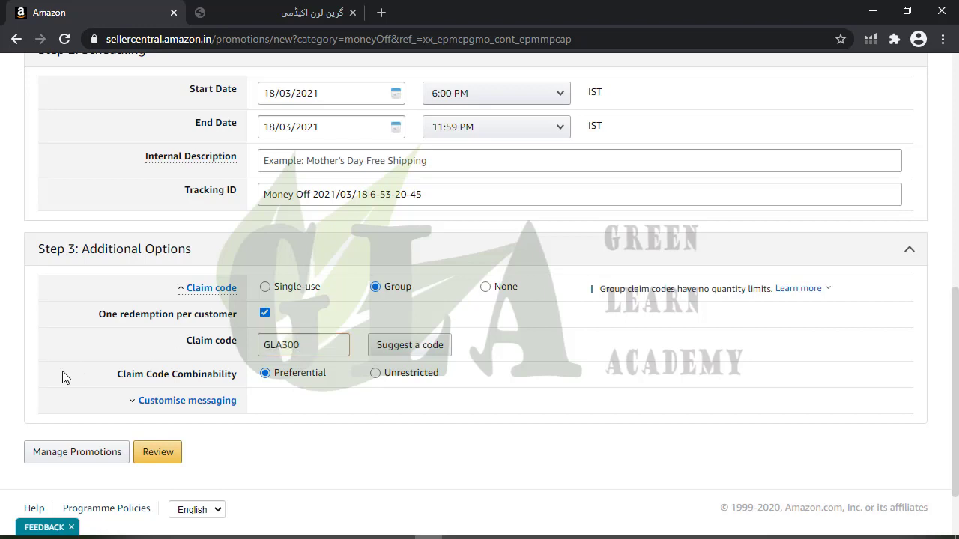
click(315, 343)
drag(254, 347, 234, 350)
click(318, 343)
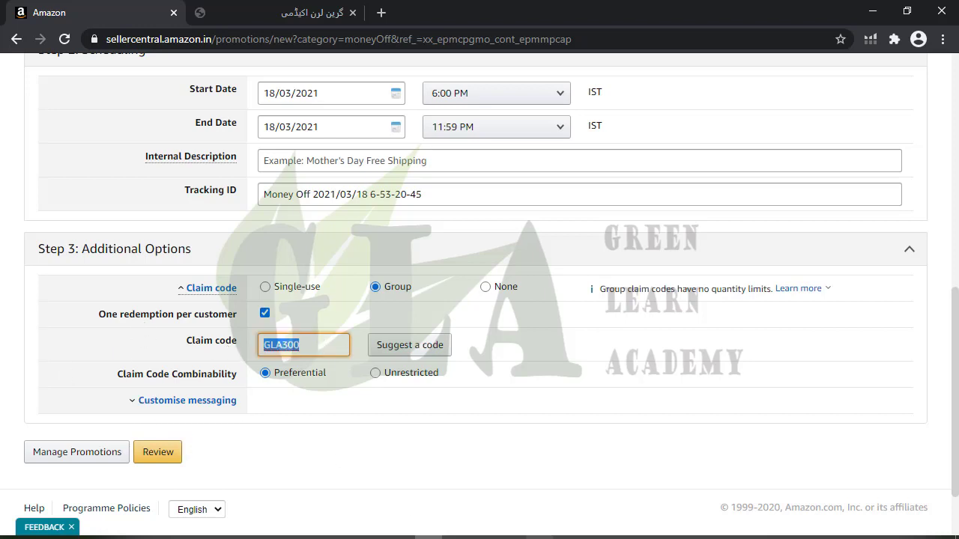
click(166, 460)
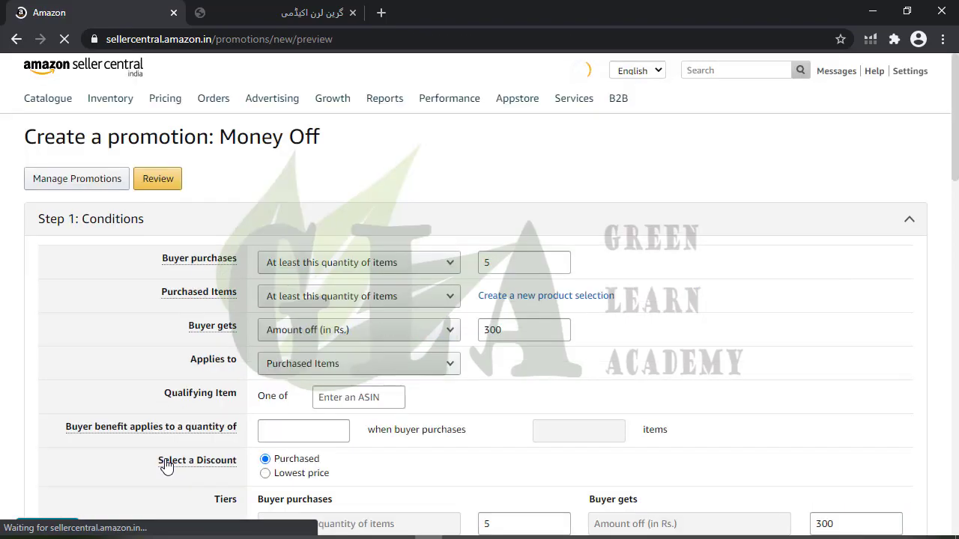
Set the promotion's Internal Description to "Green Learn 2" in the Scheduling section.
scroll(150, 442, down, 4)
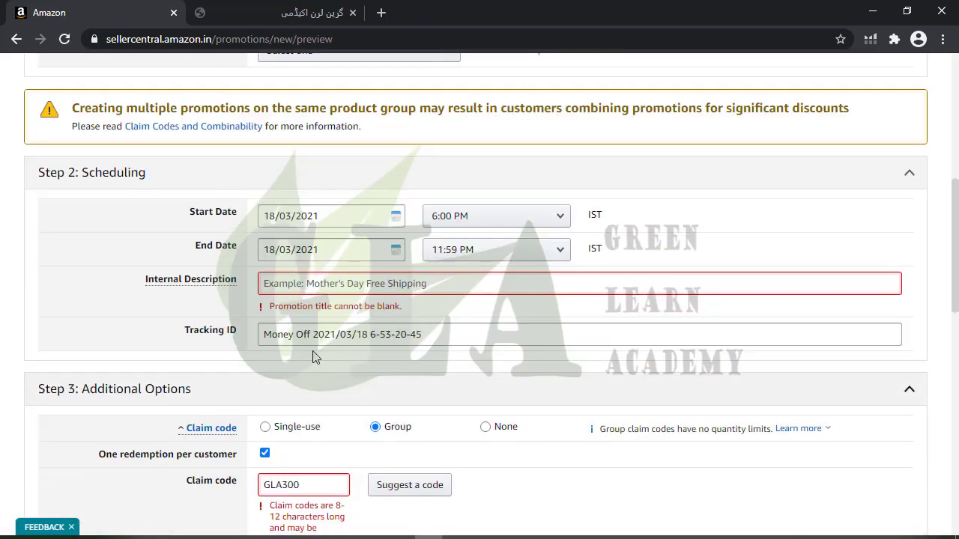
click(307, 284)
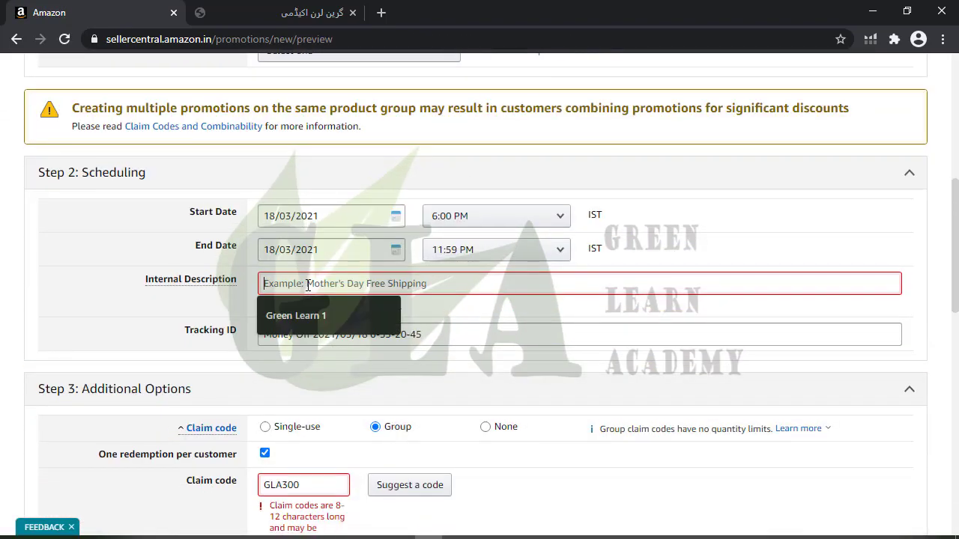
click(330, 318)
key(BackSpace)
text(2)
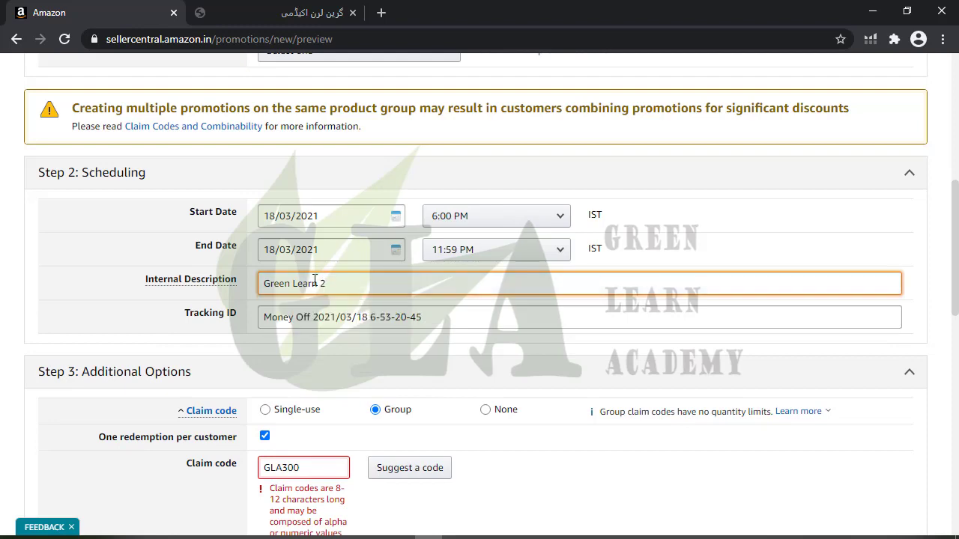
scroll(289, 352, down, 2)
click(314, 322)
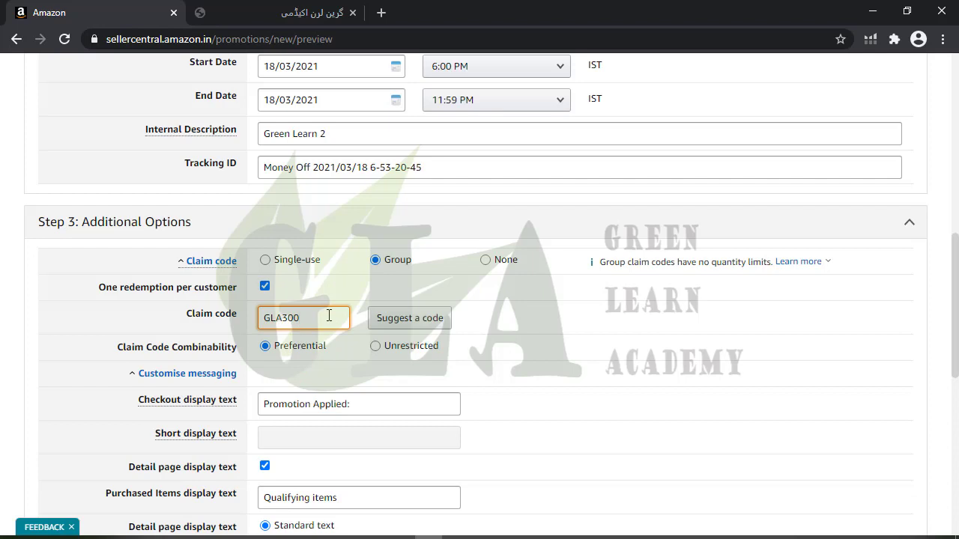
key(BackSpace)
key(BackSpace)
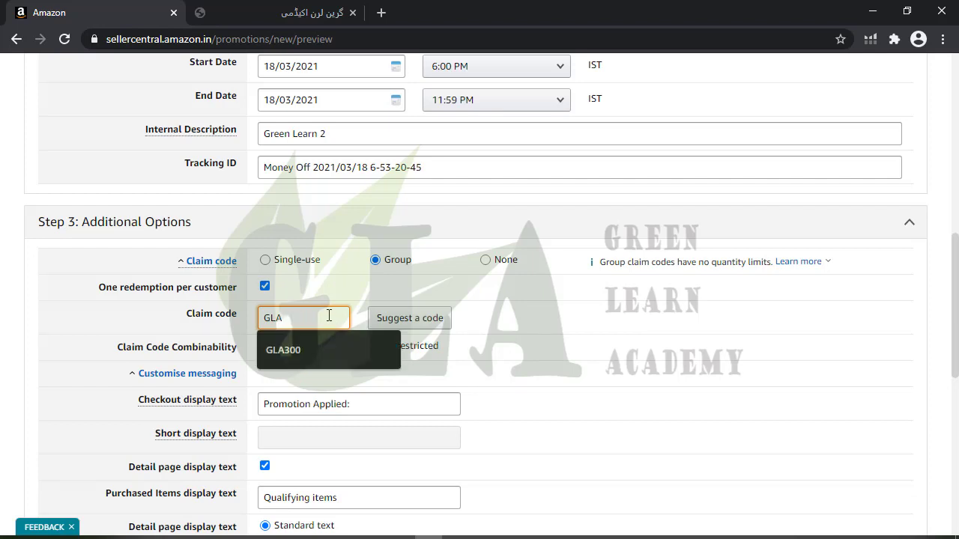
text(-1)
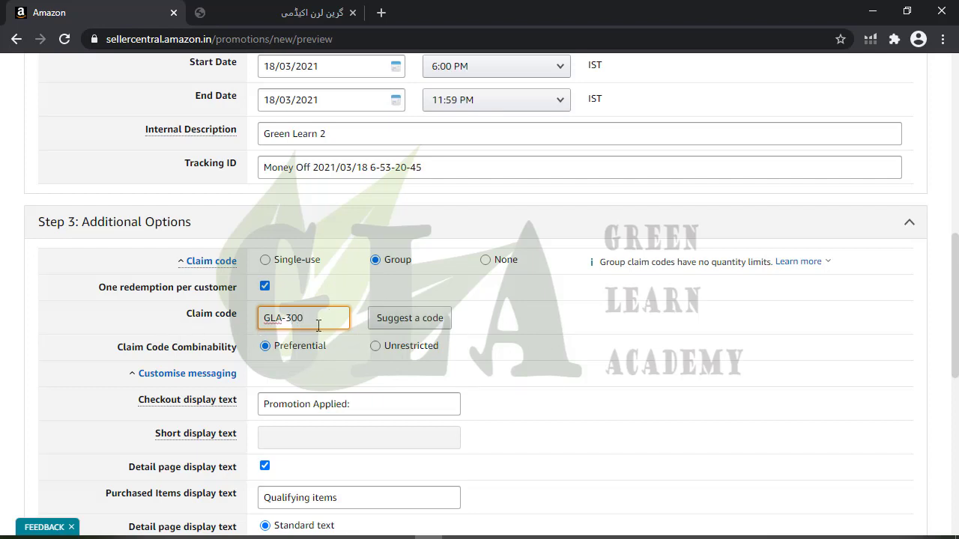
text(1)
key(BackSpace)
text(00)
click(350, 324)
click(282, 319)
click(547, 320)
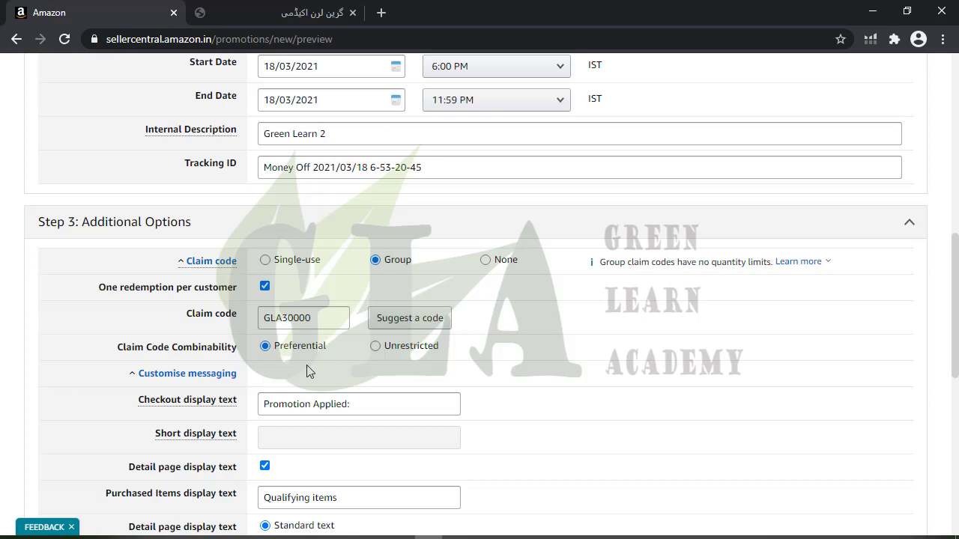
Collapse the message customisation, open the promotion's review page and check its claim code and terms.
click(187, 374)
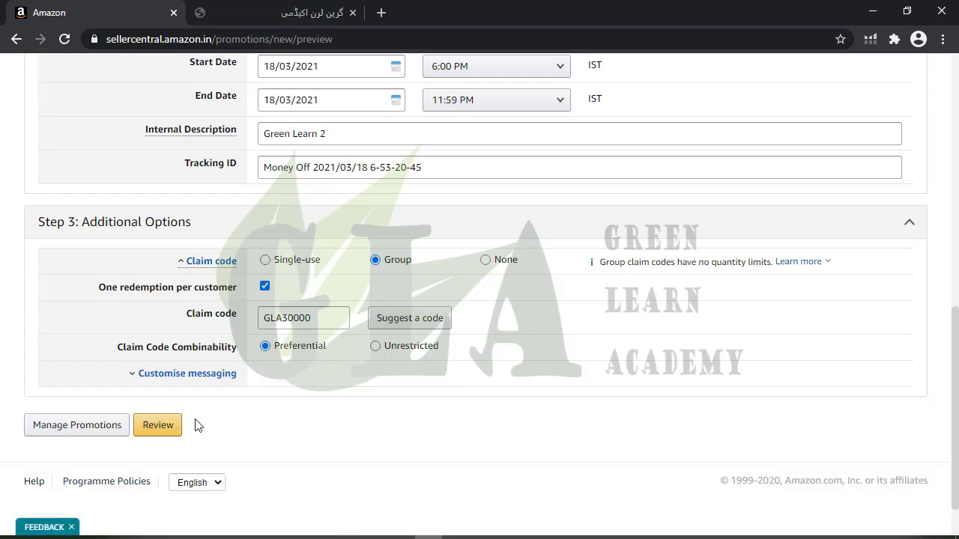
click(146, 425)
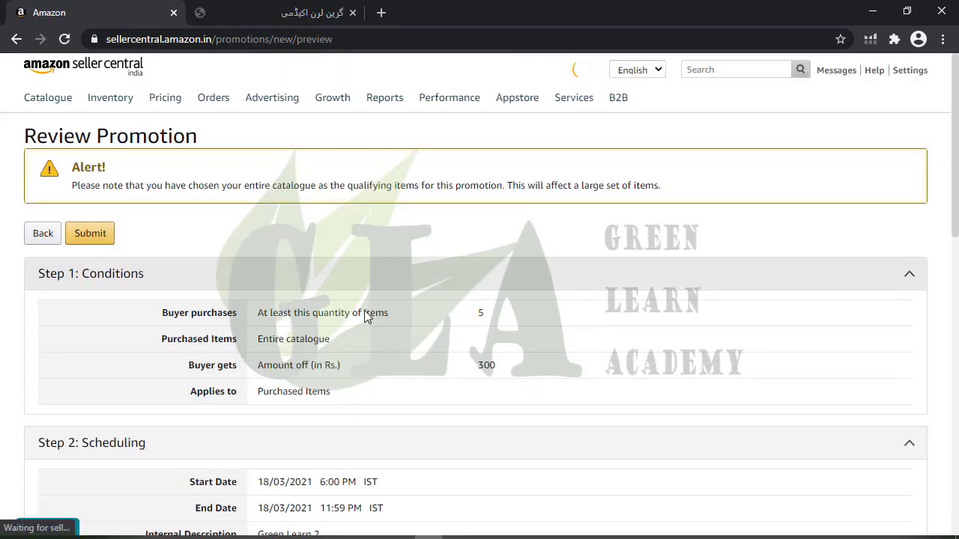
scroll(364, 314, down, 10)
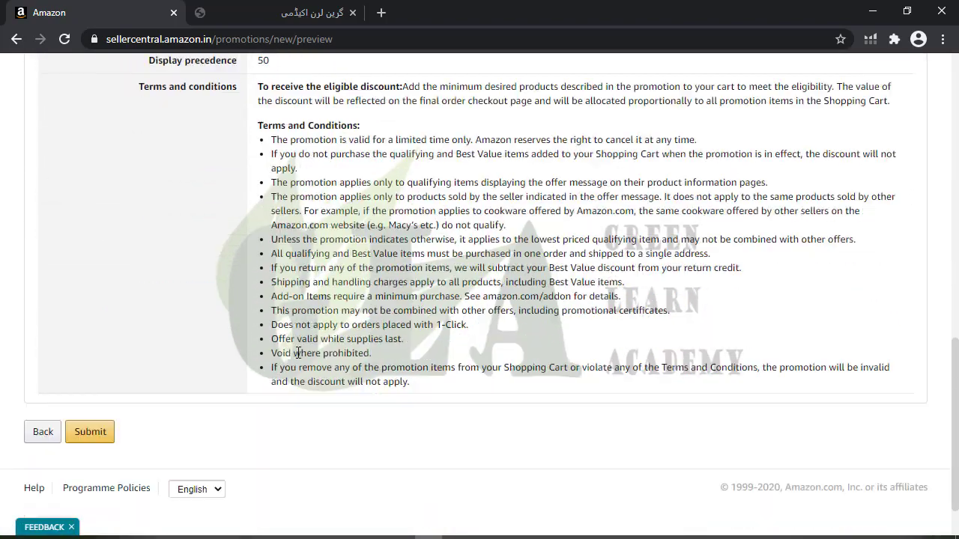
scroll(277, 341, up, 12)
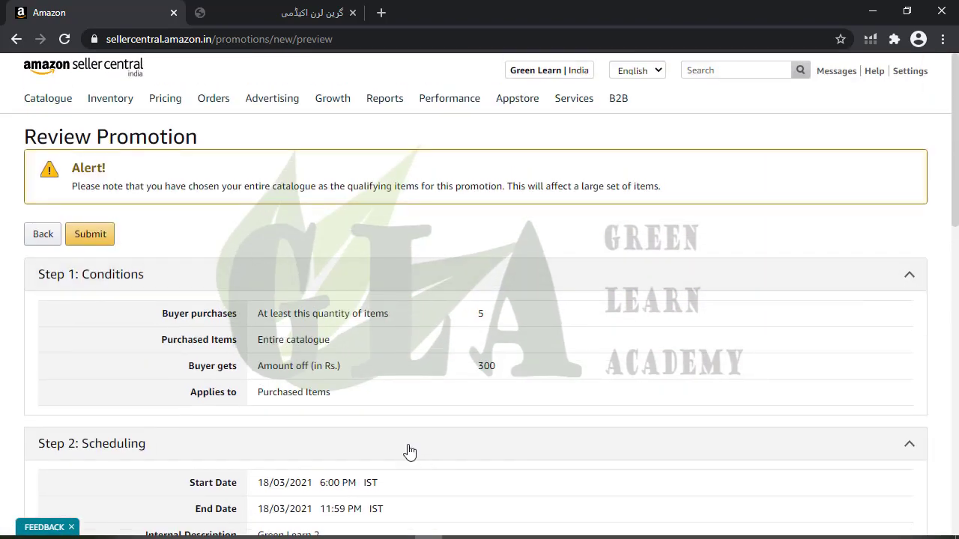
scroll(409, 452, down, 7)
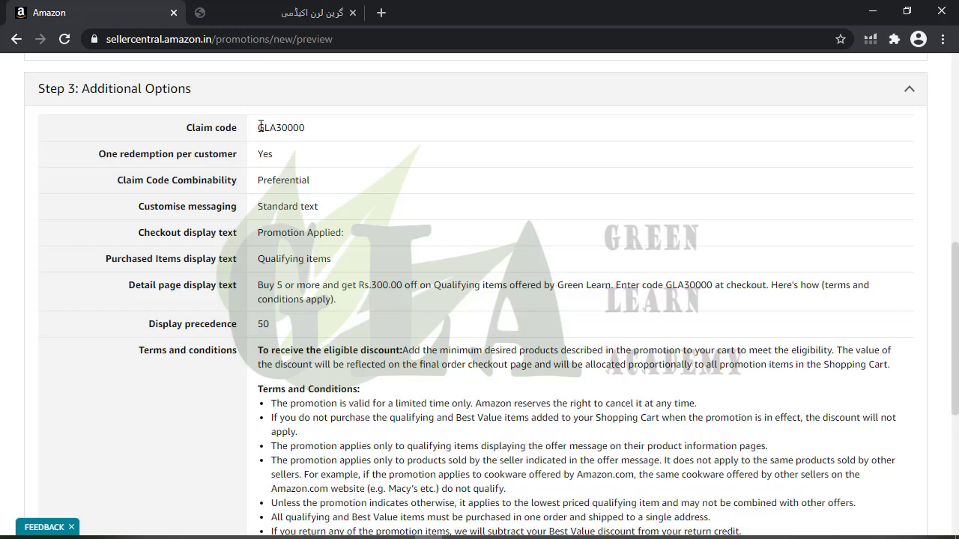
mouse_move(260, 127)
mouse_down()
mouse_move(339, 143)
mouse_move(249, 134)
mouse_up()
click(309, 141)
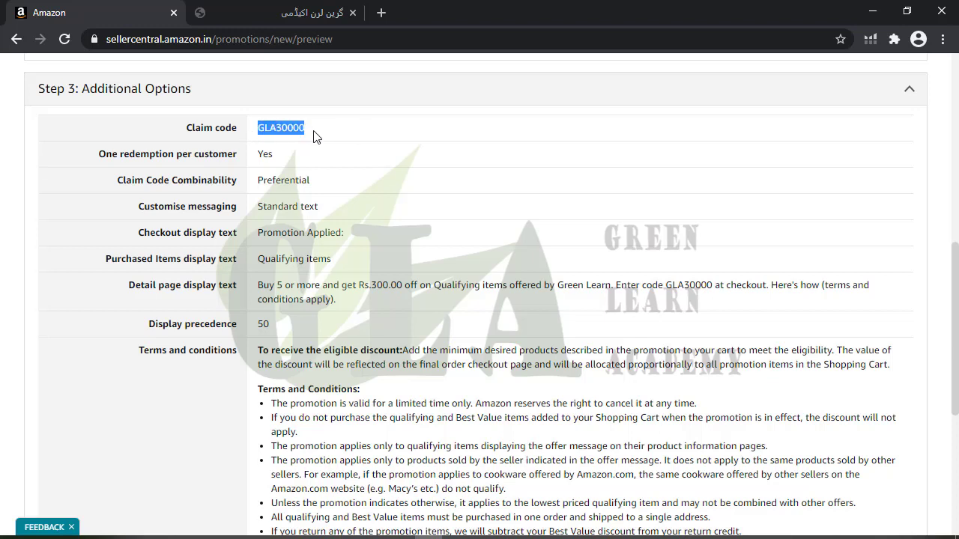
click(315, 137)
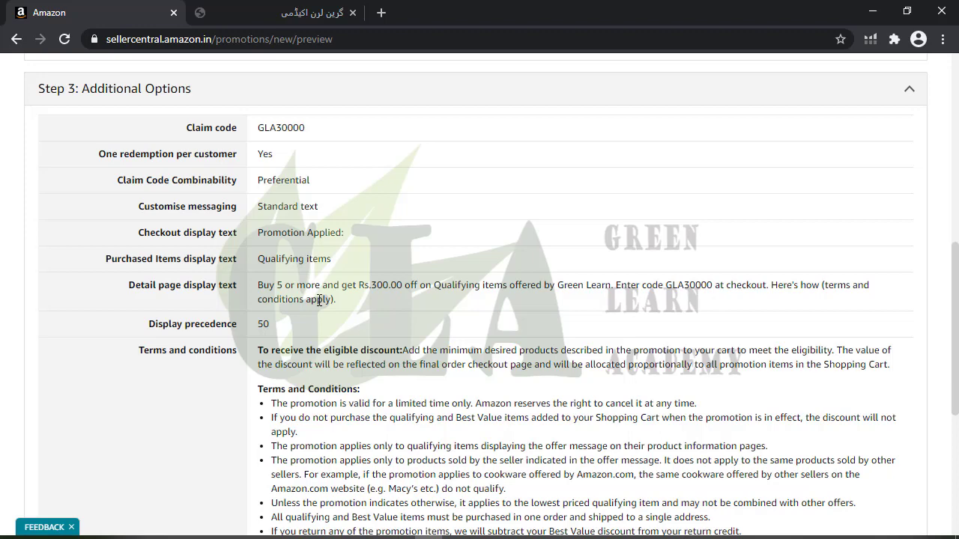
Check the promotion's conditions and end date on the review page and submit the promotion.
scroll(319, 292, up, 6)
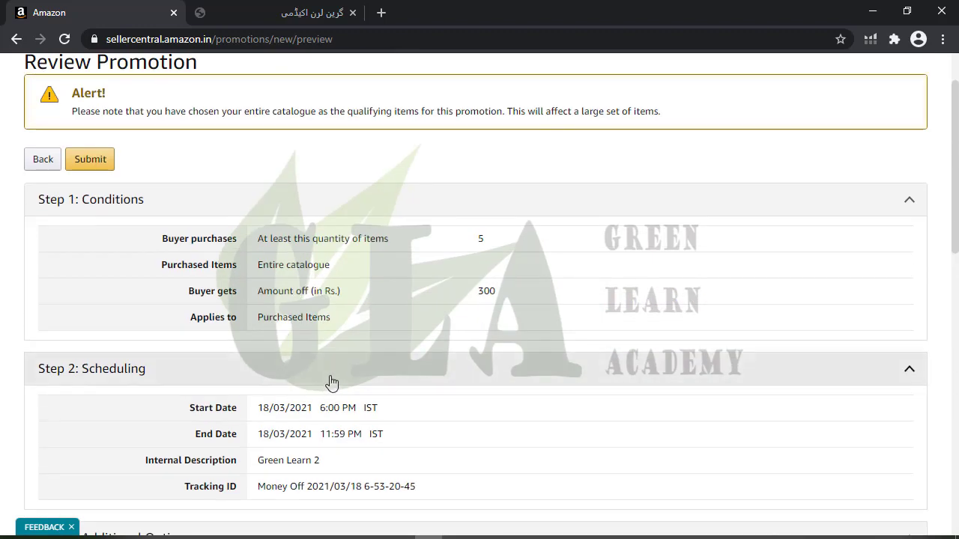
scroll(274, 367, down, 1)
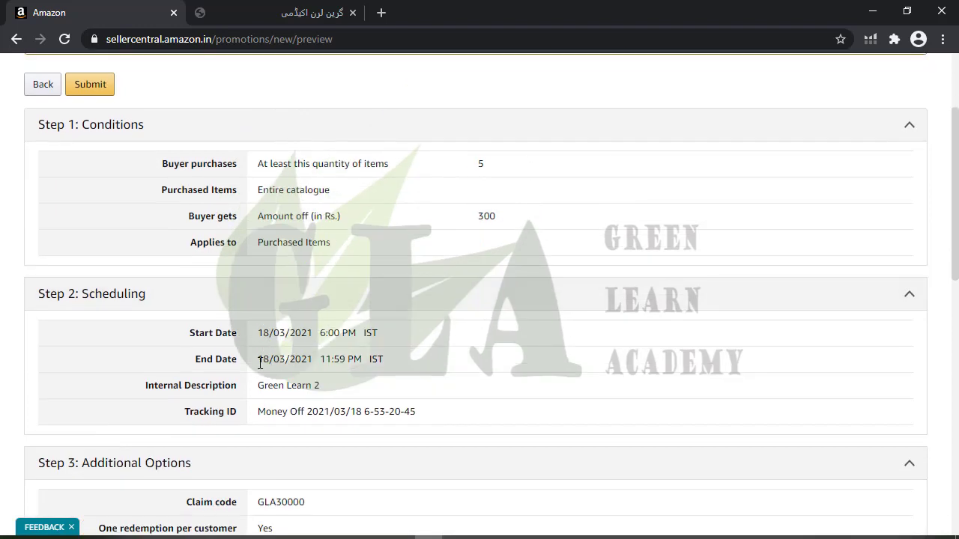
drag(260, 359, 415, 368)
click(417, 372)
scroll(374, 376, down, 10)
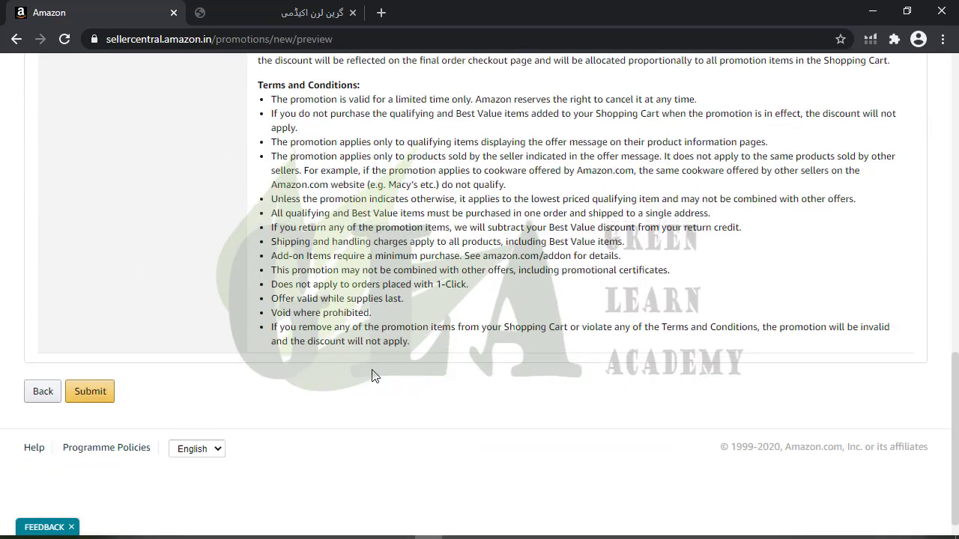
click(87, 370)
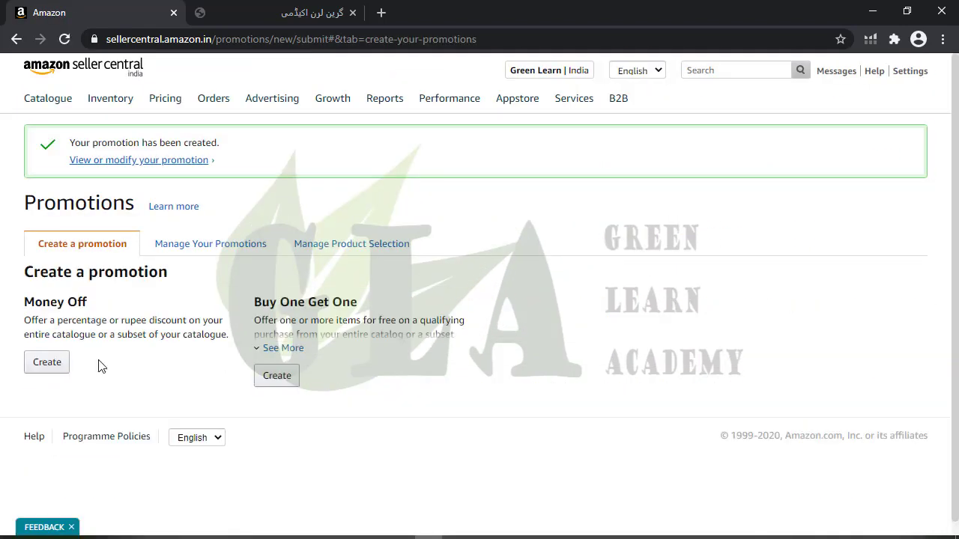
Open the promotion management list and try the Date Range and Claim code search criteria.
click(197, 255)
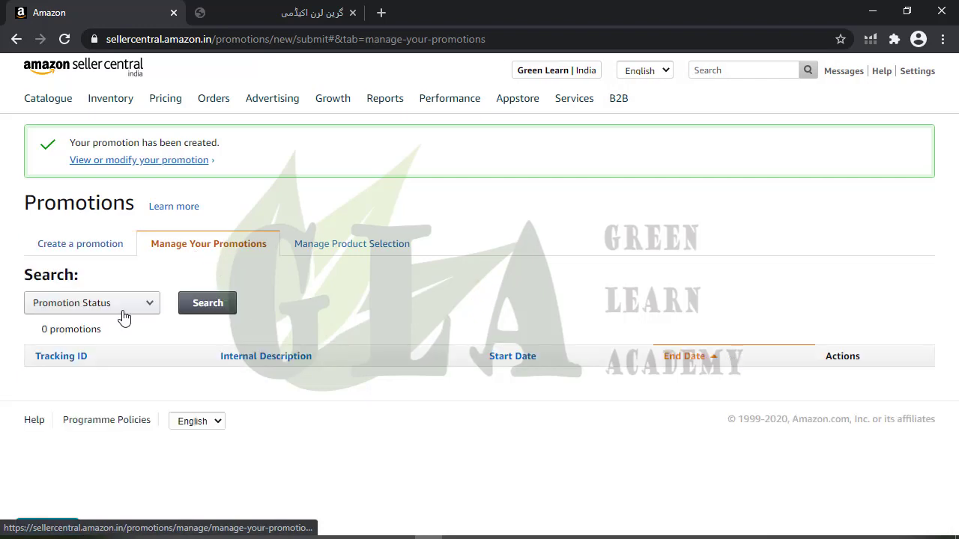
click(120, 313)
click(66, 349)
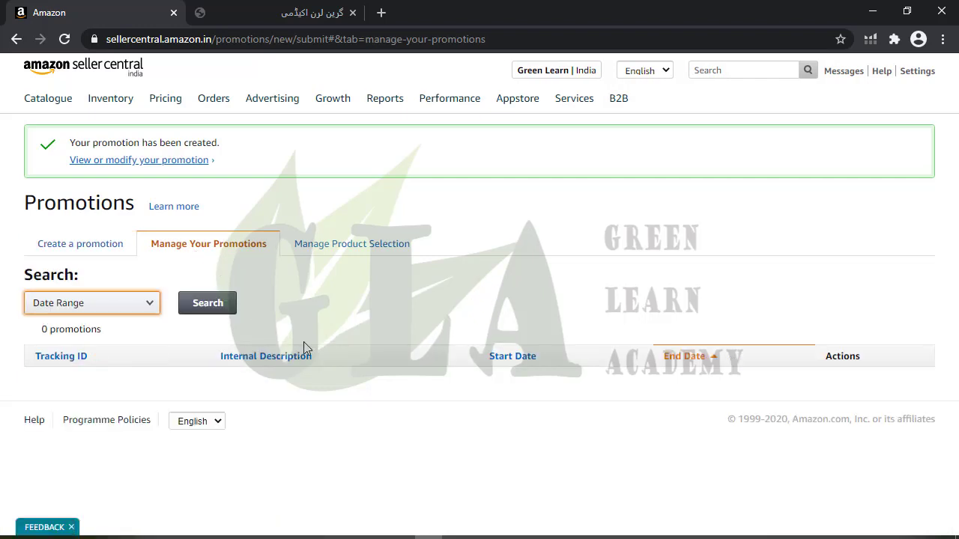
click(110, 307)
click(42, 339)
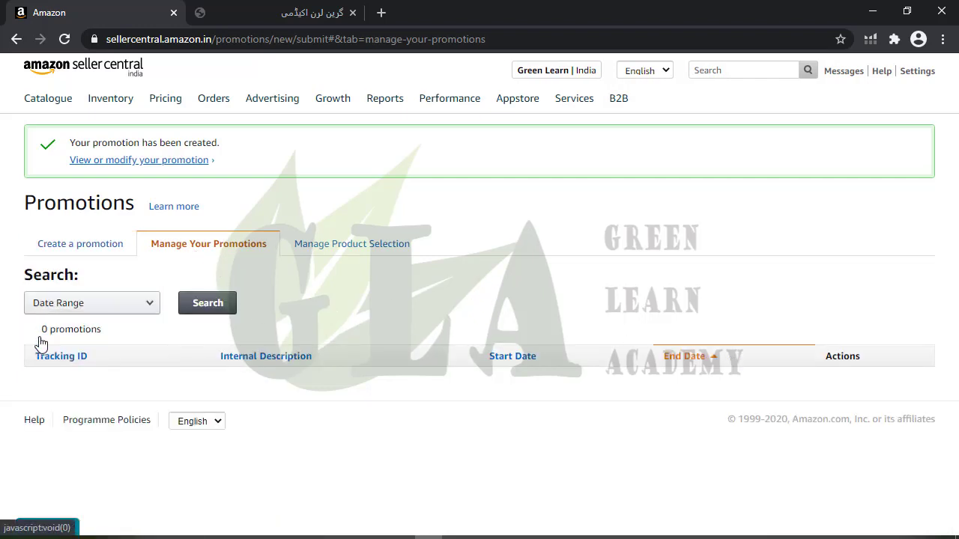
click(75, 310)
click(82, 306)
click(94, 305)
click(94, 325)
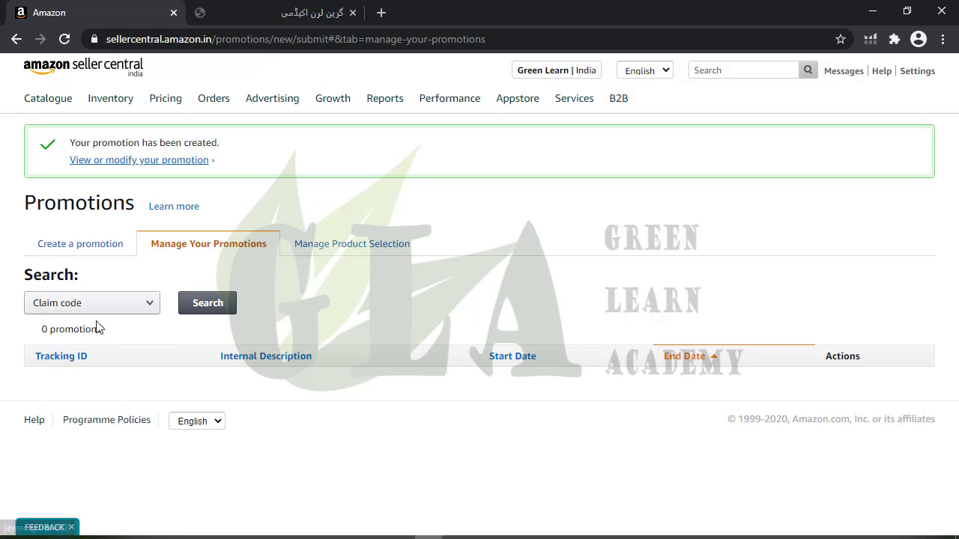
Open the product selection management and look at its search criteria and existing product selections.
click(353, 255)
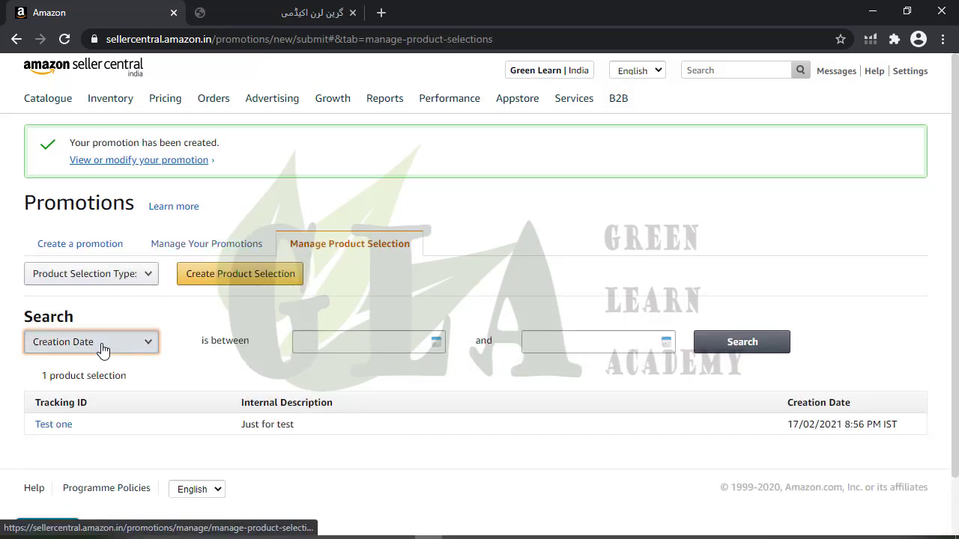
click(128, 342)
click(293, 320)
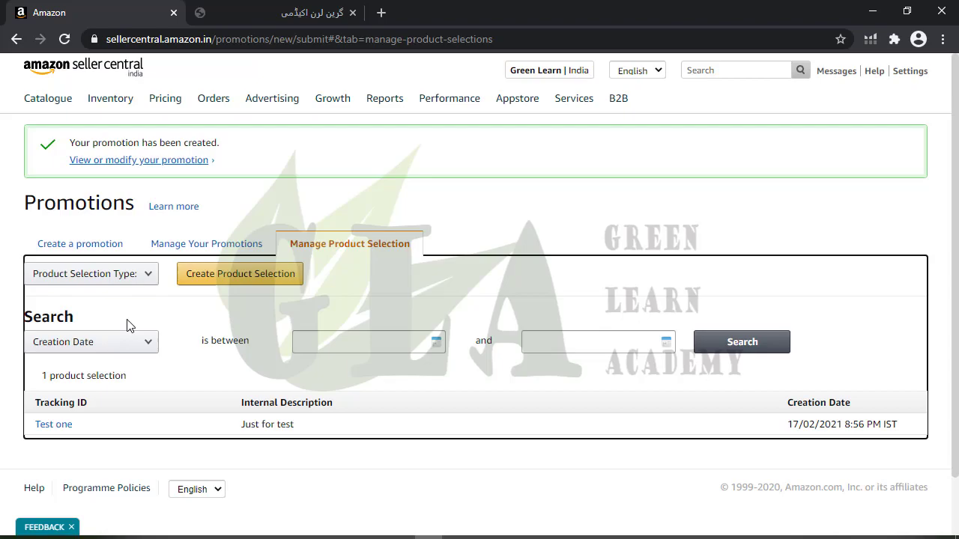
Return to promotion management, open the newly created promotion and review its conditions, schedule and additional options.
click(160, 247)
click(161, 161)
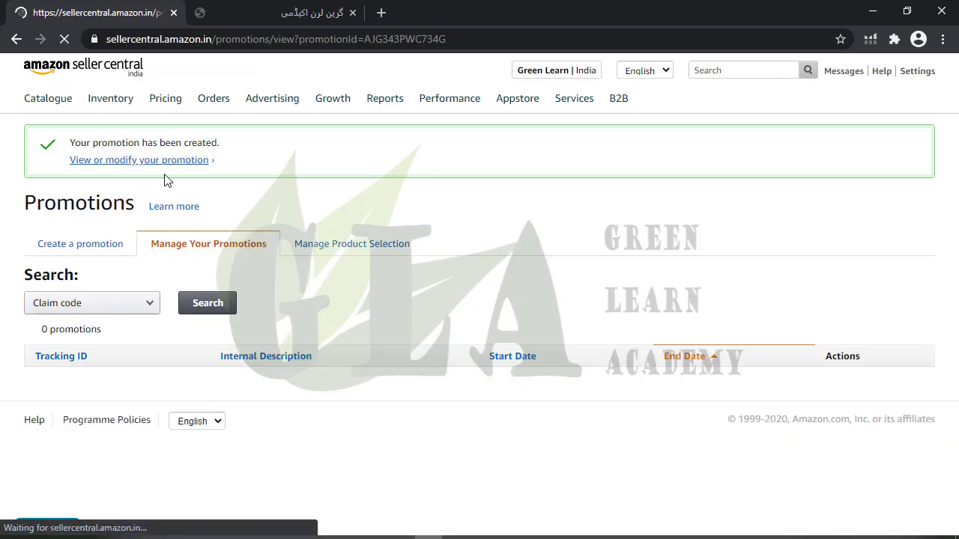
scroll(413, 353, down, 9)
scroll(413, 353, up, 9)
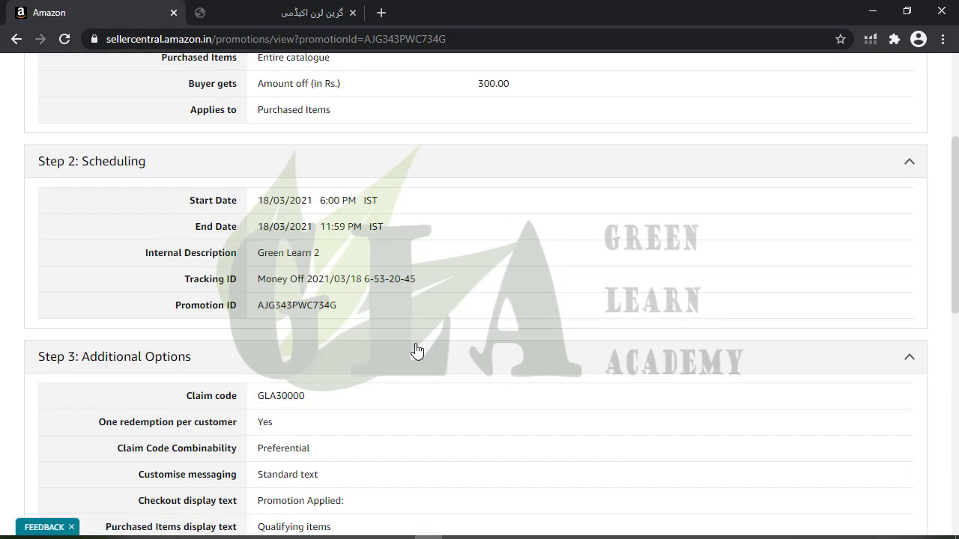
scroll(430, 383, down, 2)
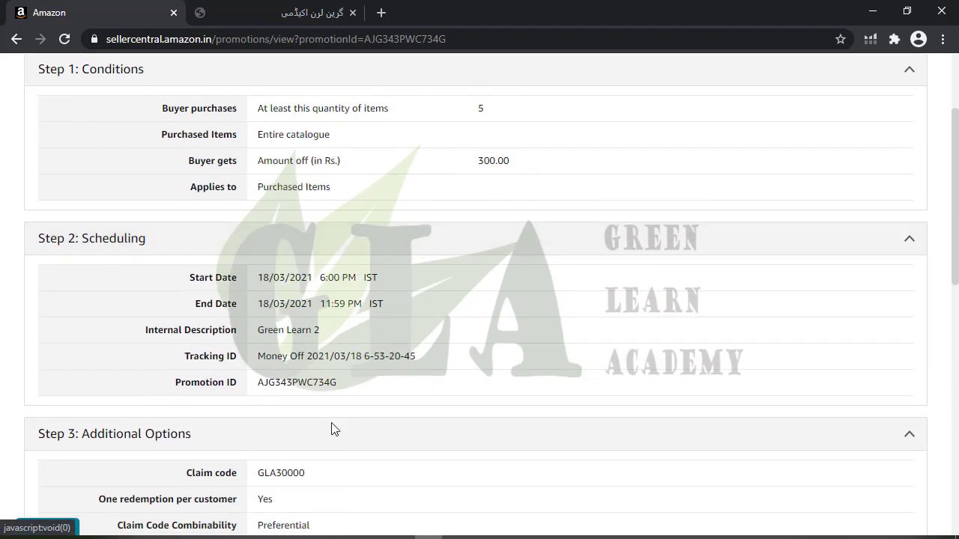
Copy the claim code GLA30000 from the promotion's Additional Options and return to the promotion overview.
double_click(278, 474)
right_click(278, 474)
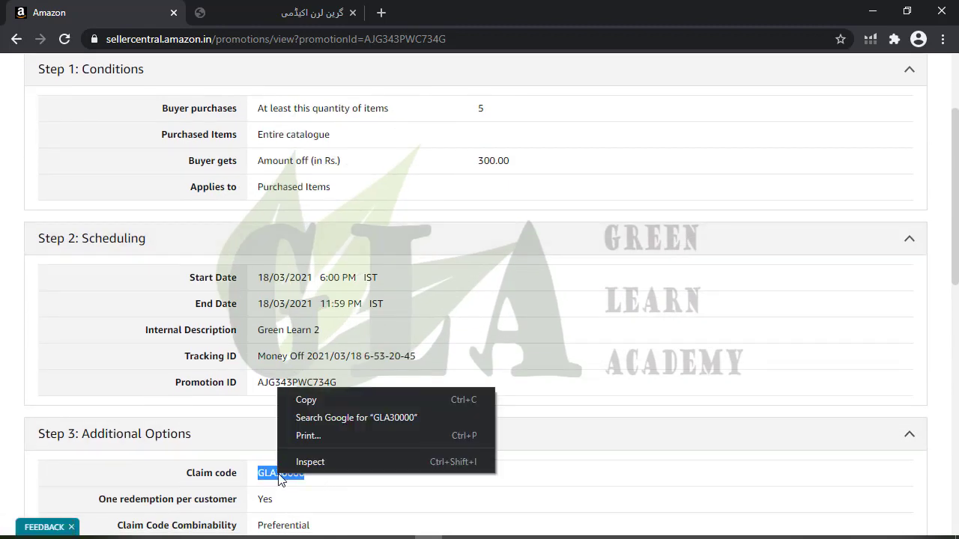
click(329, 392)
click(379, 473)
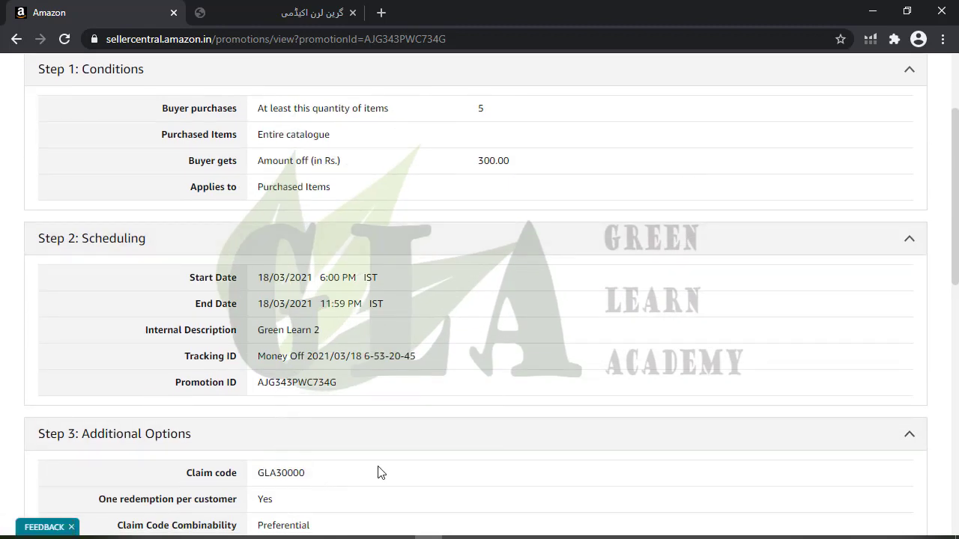
scroll(413, 430, up, 3)
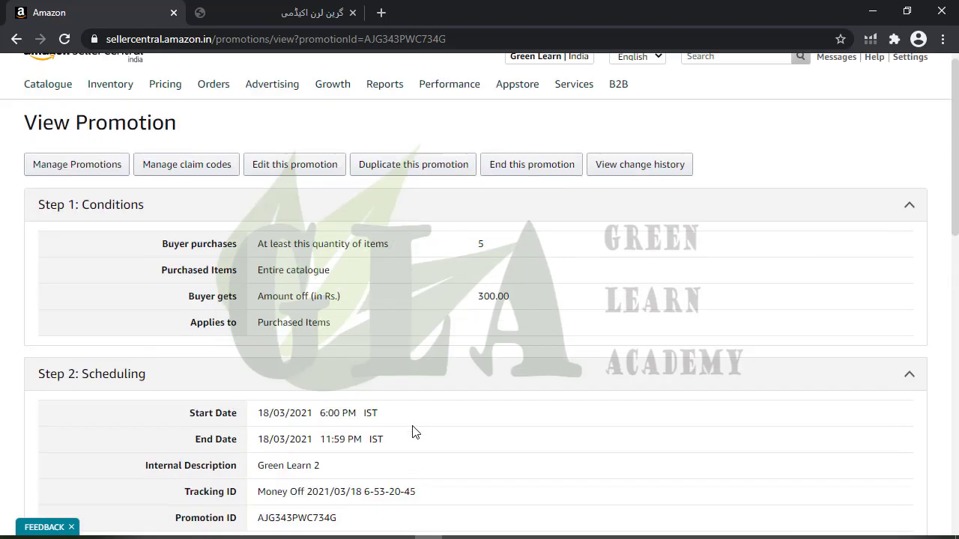
Glance at the lecture PDF, return to the promotion and examine its claim code in Additional Options.
click(273, 15)
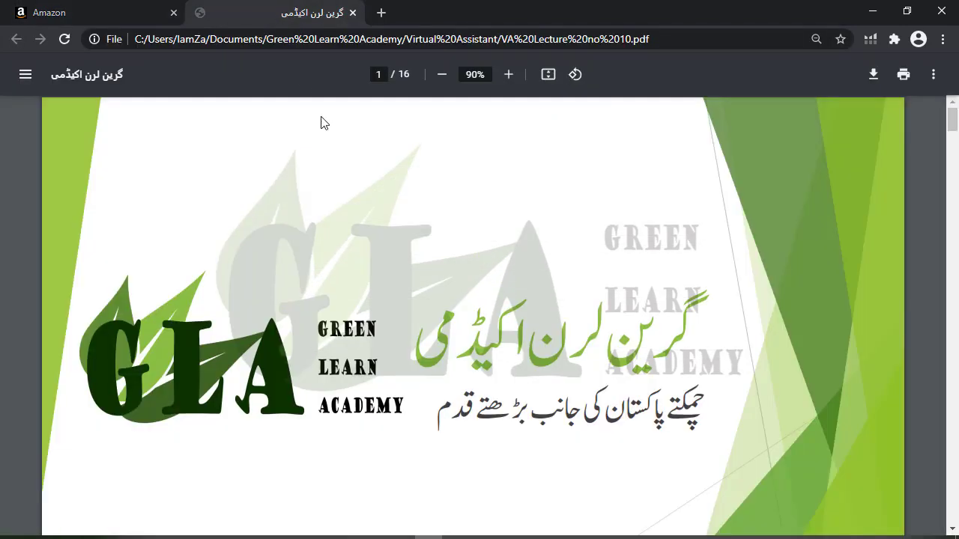
click(159, 12)
scroll(477, 301, down, 6)
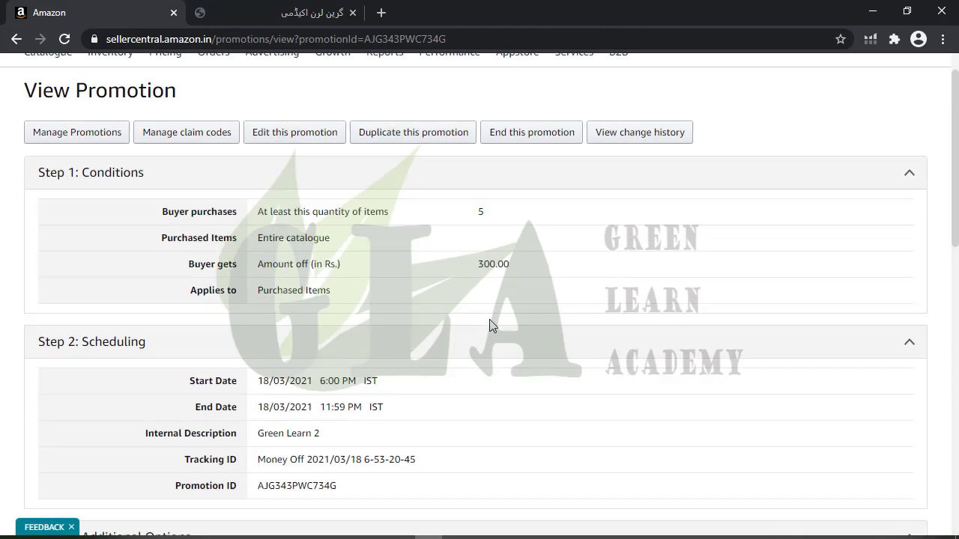
double_click(276, 174)
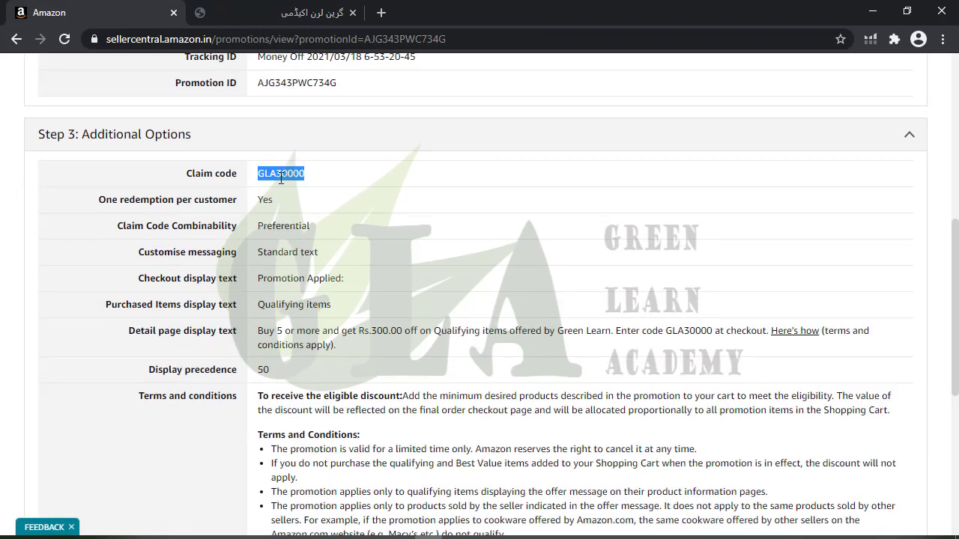
click(281, 178)
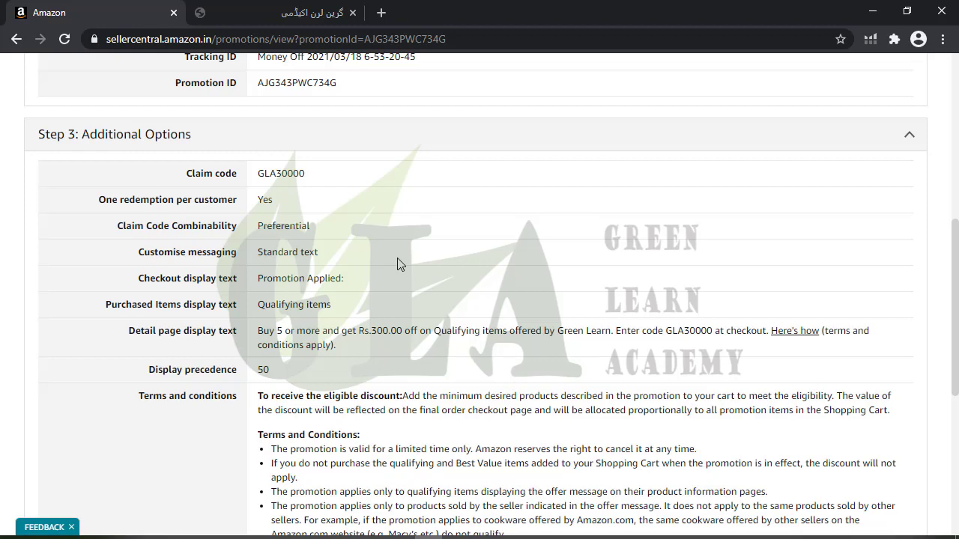
scroll(397, 264, up, 6)
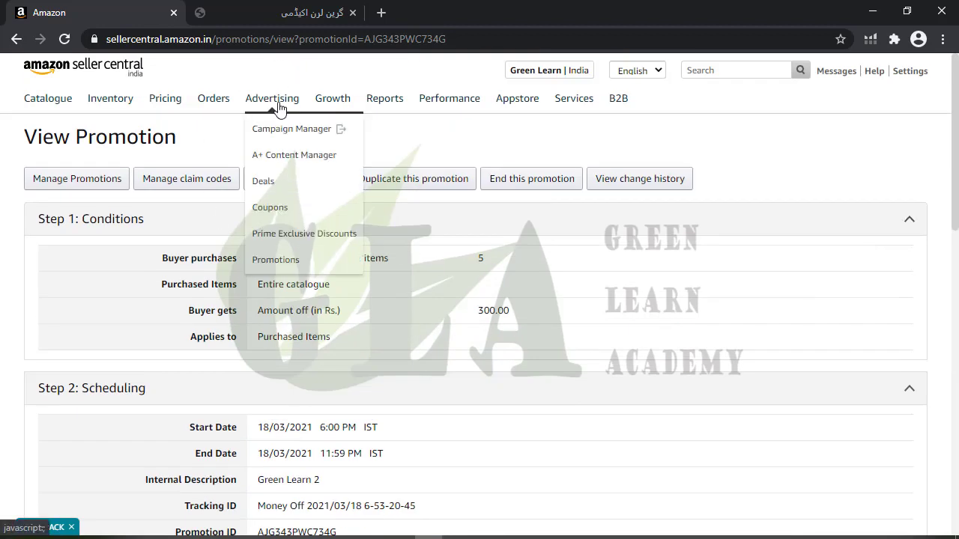
Open the Promotions page and start creating a new Money Off promotion.
mouse_move(272, 99)
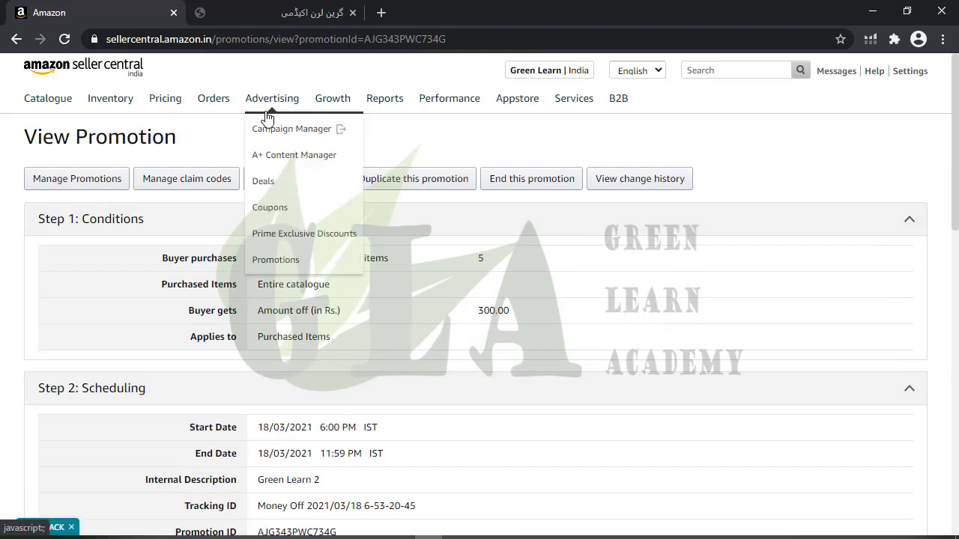
click(273, 260)
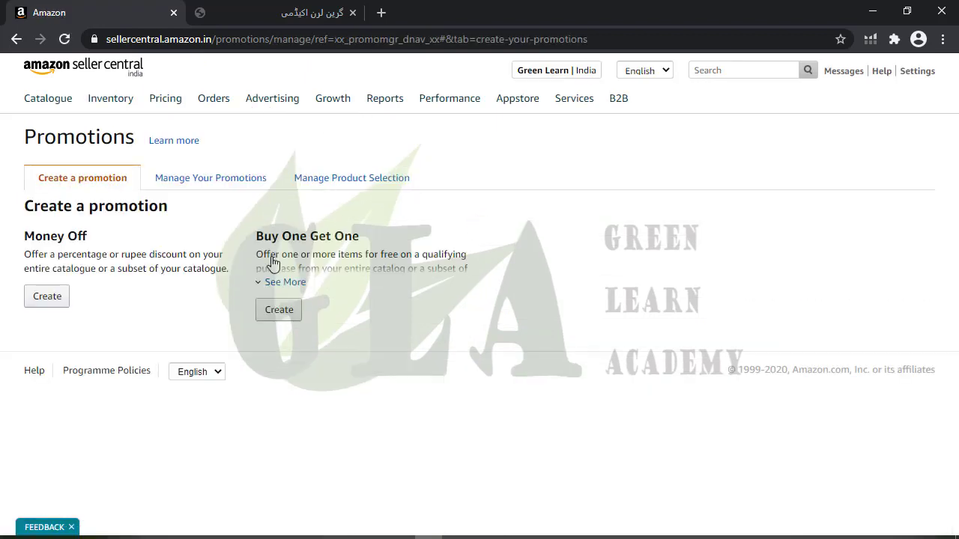
mouse_move(279, 111)
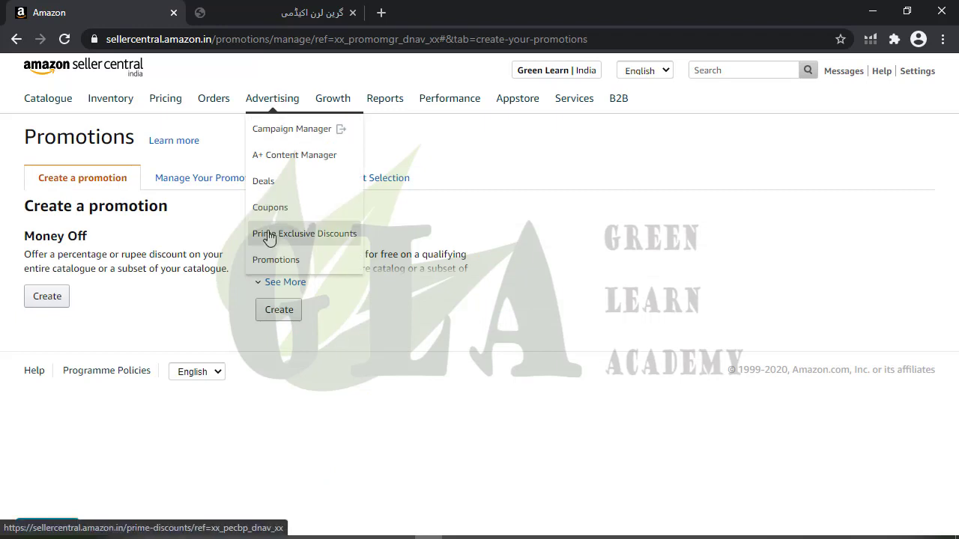
click(275, 261)
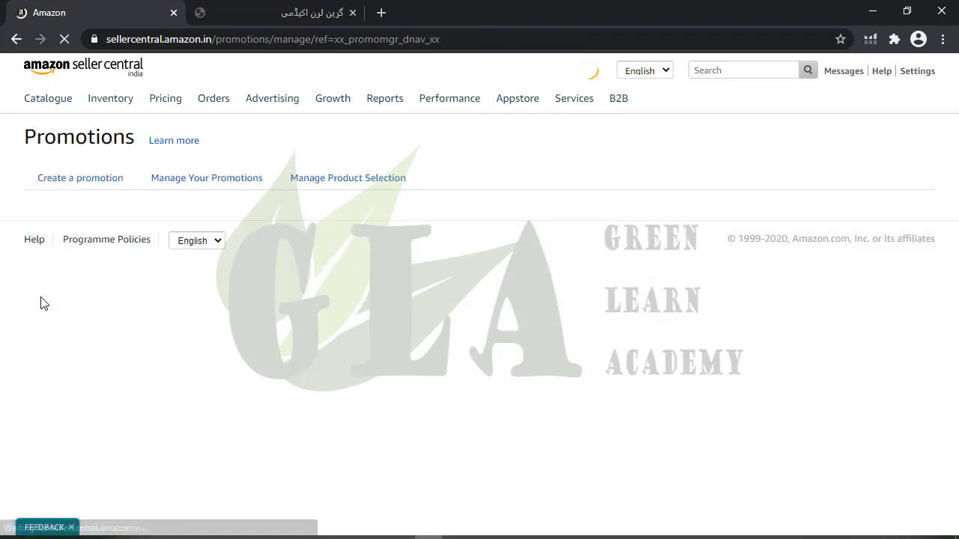
click(45, 298)
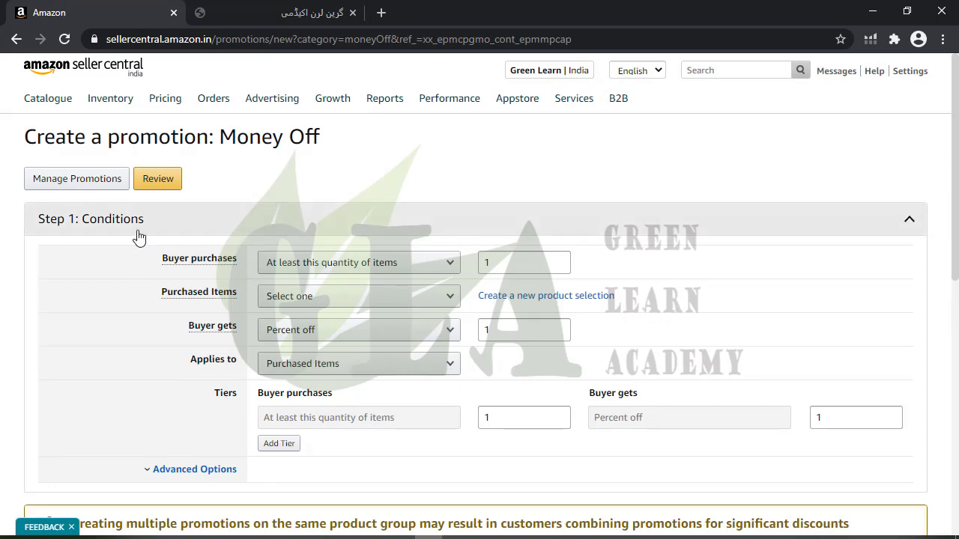
Examine the Internal Description and Tracking ID fields in the new promotion's Scheduling section.
scroll(404, 416, down, 4)
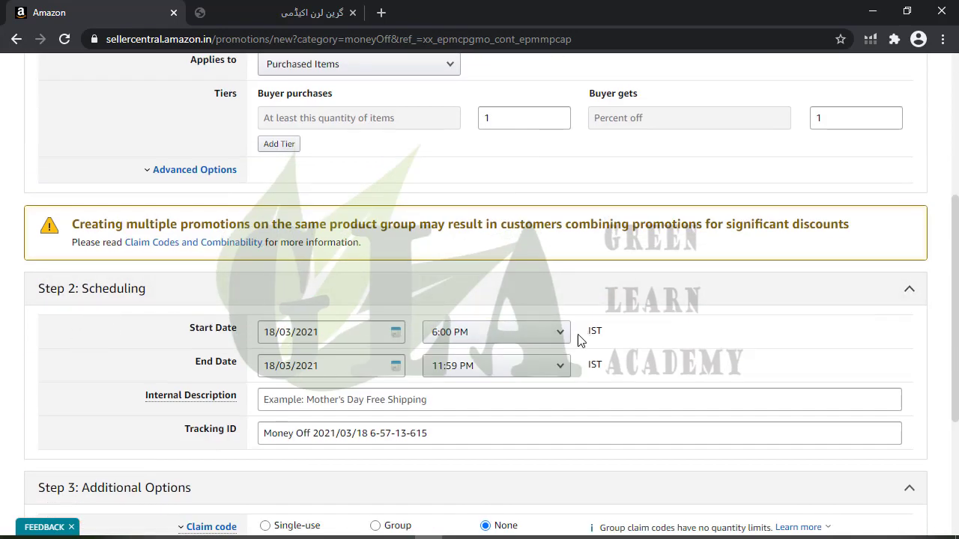
mouse_move(236, 398)
click(368, 399)
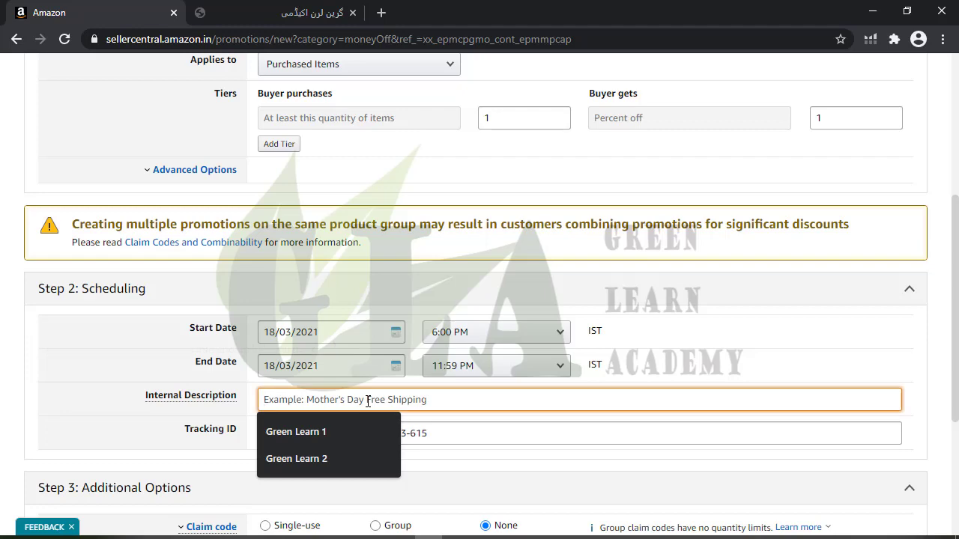
click(457, 439)
double_click(457, 439)
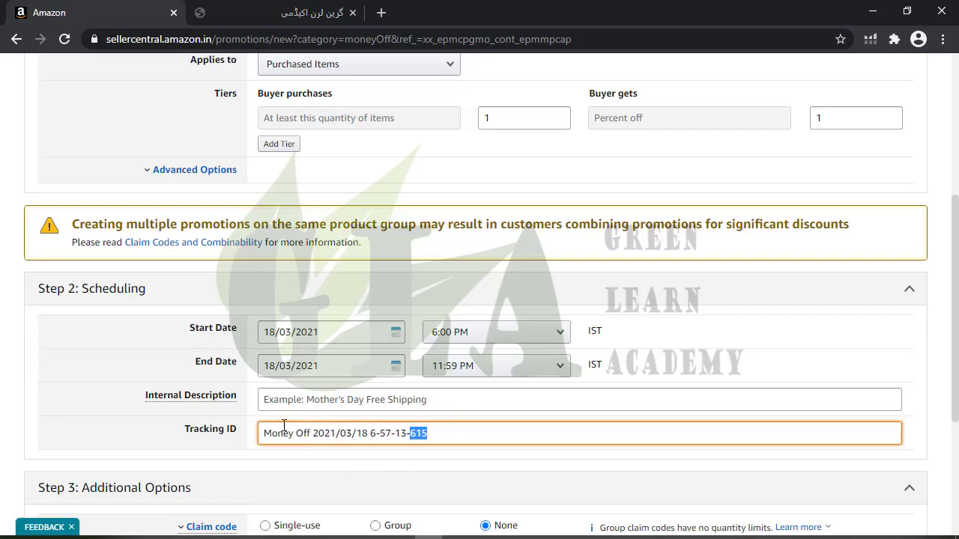
click(475, 429)
scroll(75, 439, down, 3)
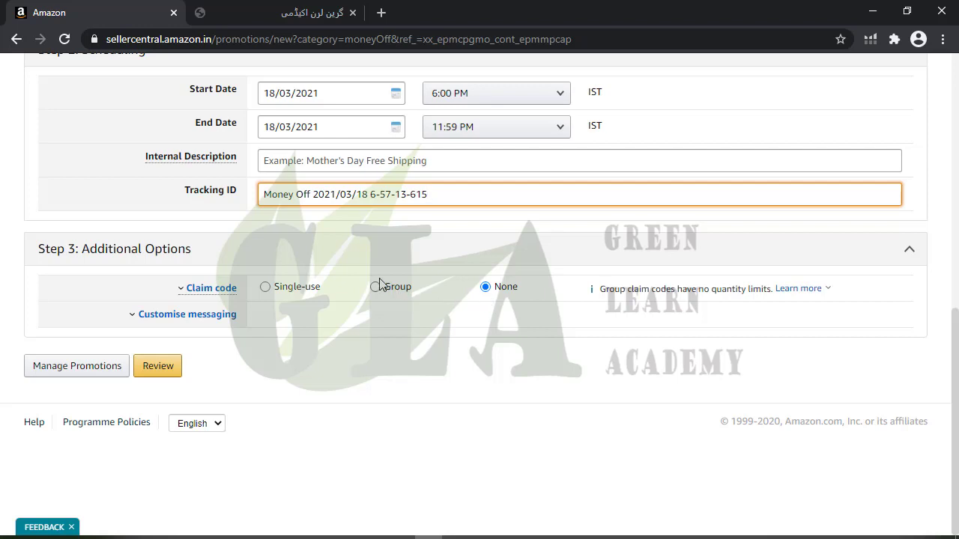
Switch the claim code type to Group, inspect the suggested code and toggle One redemption per customer off and on.
click(494, 293)
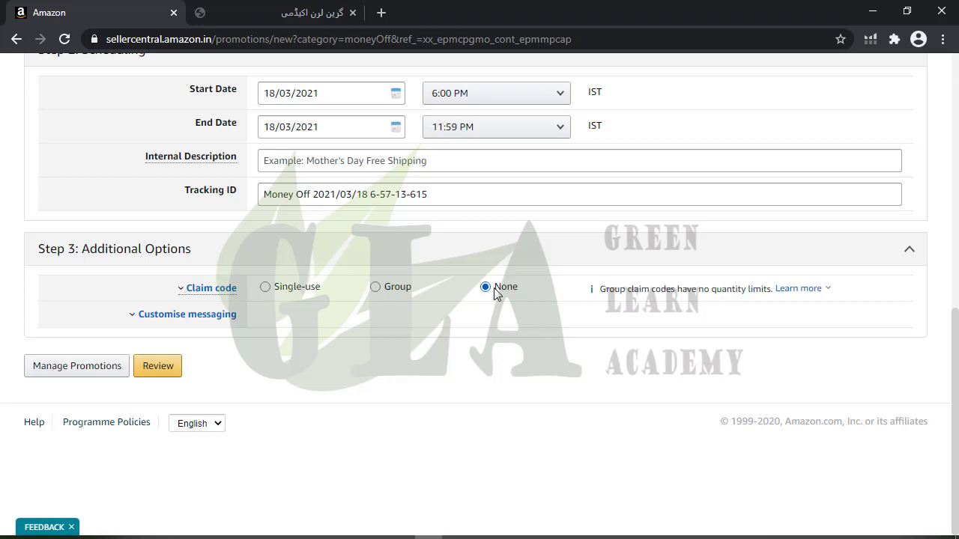
click(381, 291)
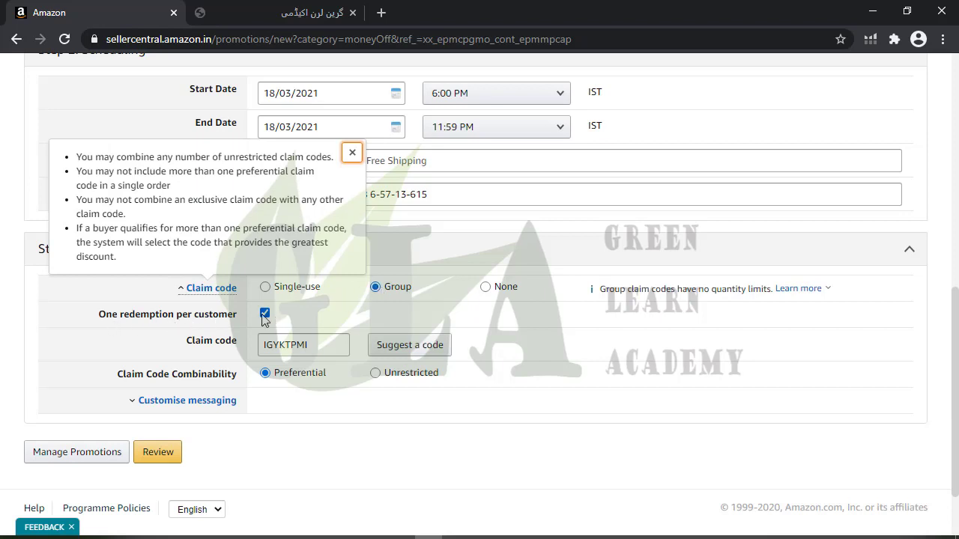
click(321, 344)
drag(321, 345, 262, 345)
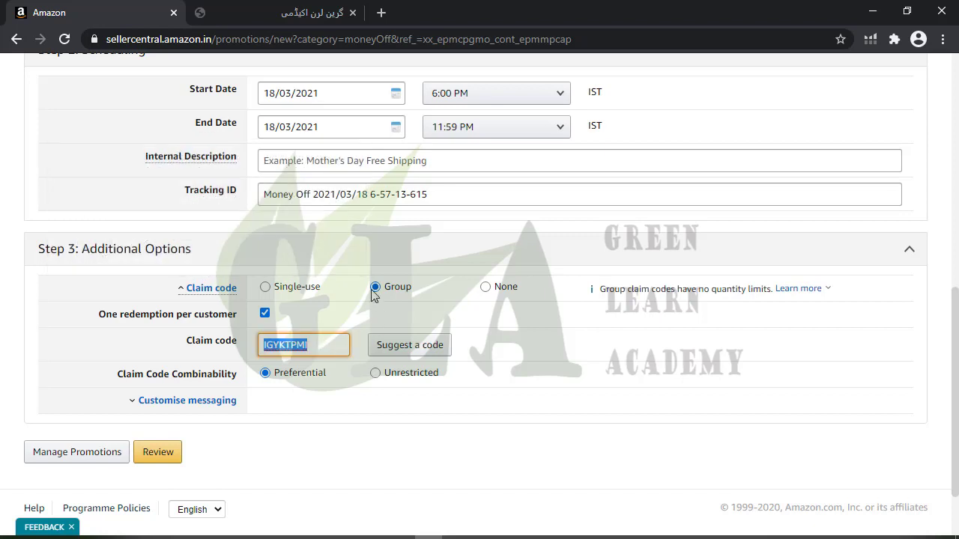
click(267, 314)
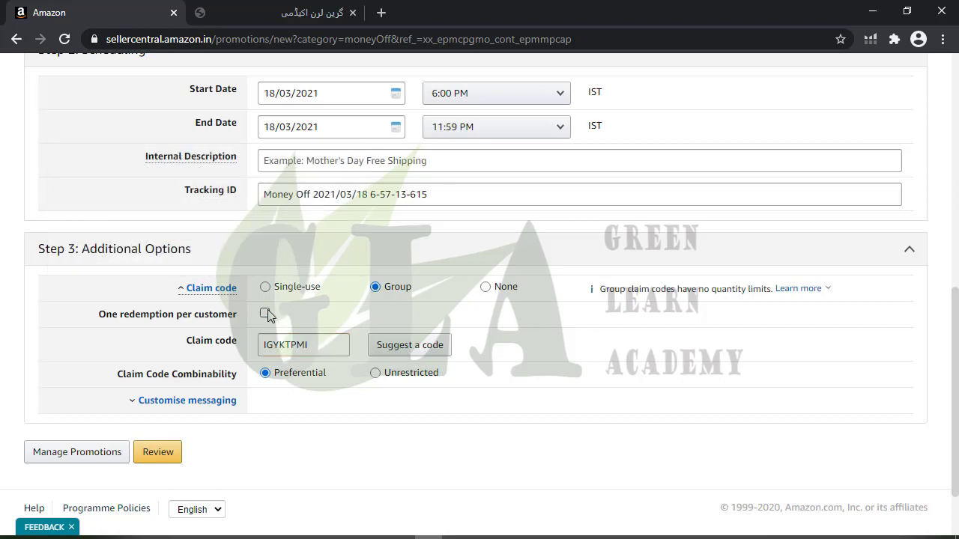
click(318, 350)
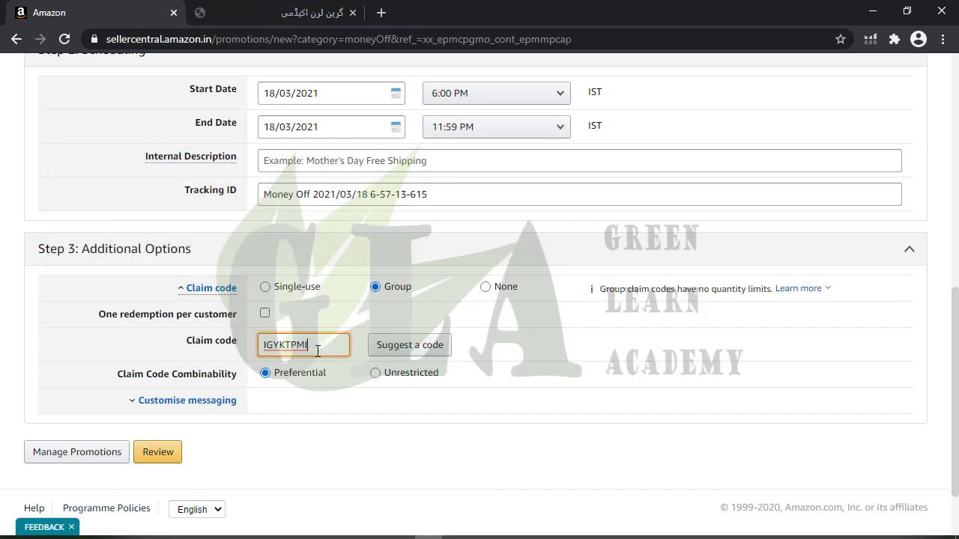
click(264, 314)
Set the claim code type to Single-use and switch to Notepad to view the list of generated single-use codes.
click(265, 288)
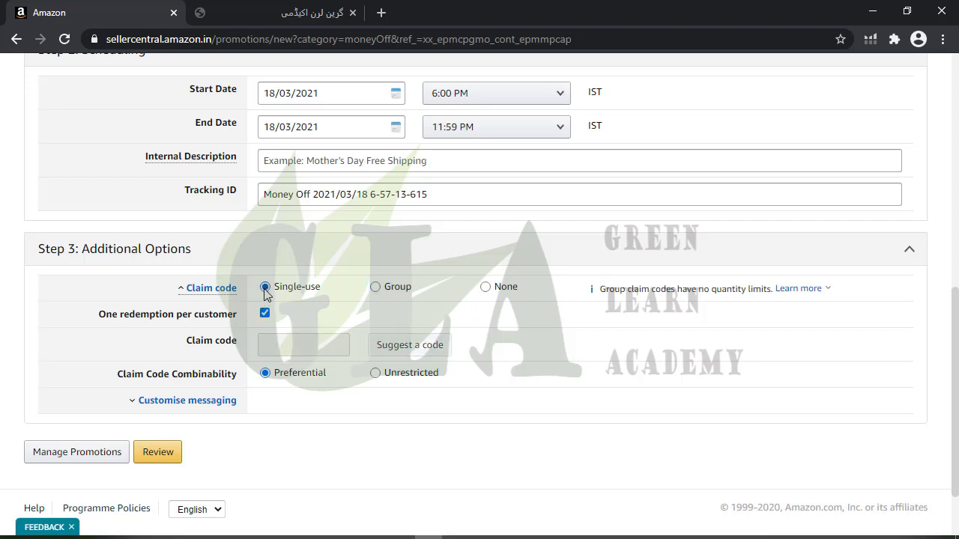
click(623, 538)
click(621, 505)
drag(242, 228, 131, 180)
click(185, 203)
click(196, 227)
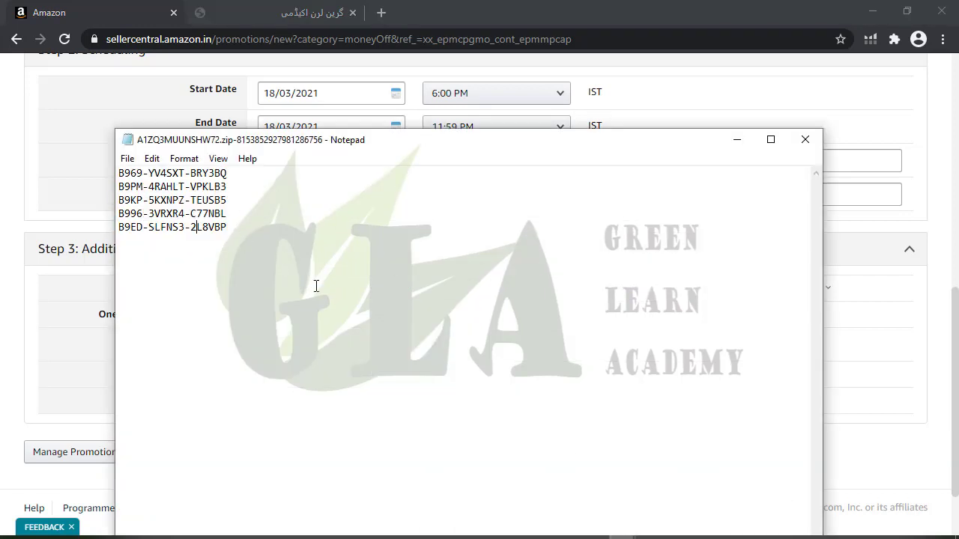
Return to the Money Off promotion form in the browser and submit it for review.
click(90, 367)
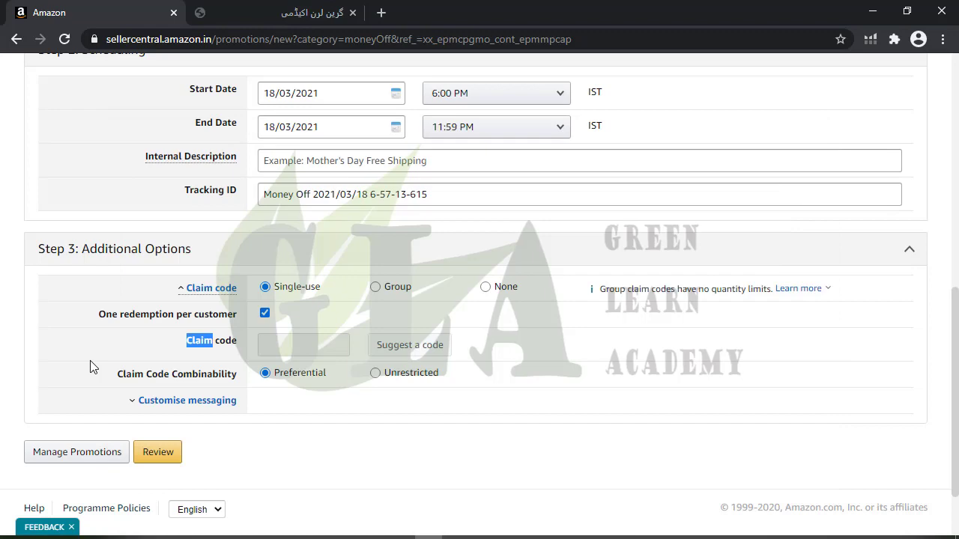
click(167, 453)
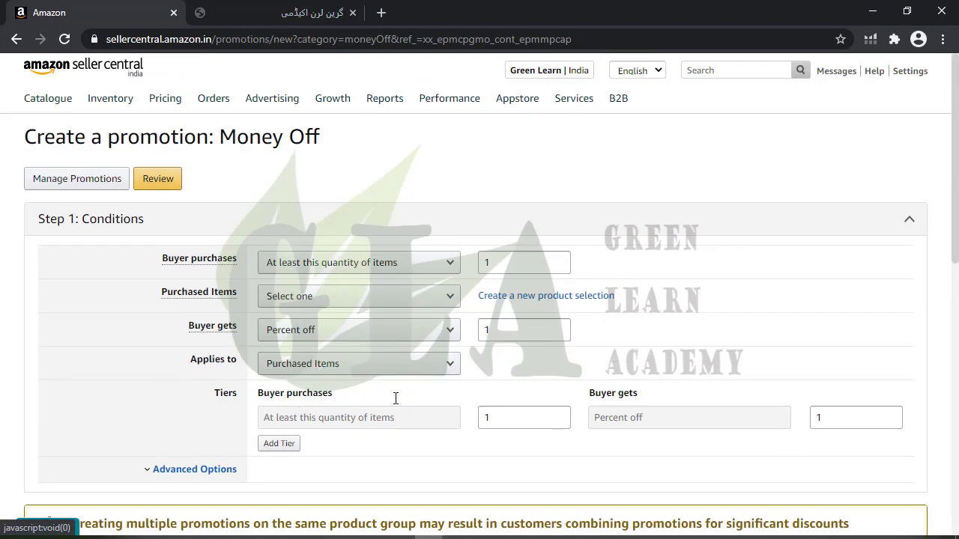
Leave the Money Off form and open the list for managing existing promotions.
mouse_move(272, 98)
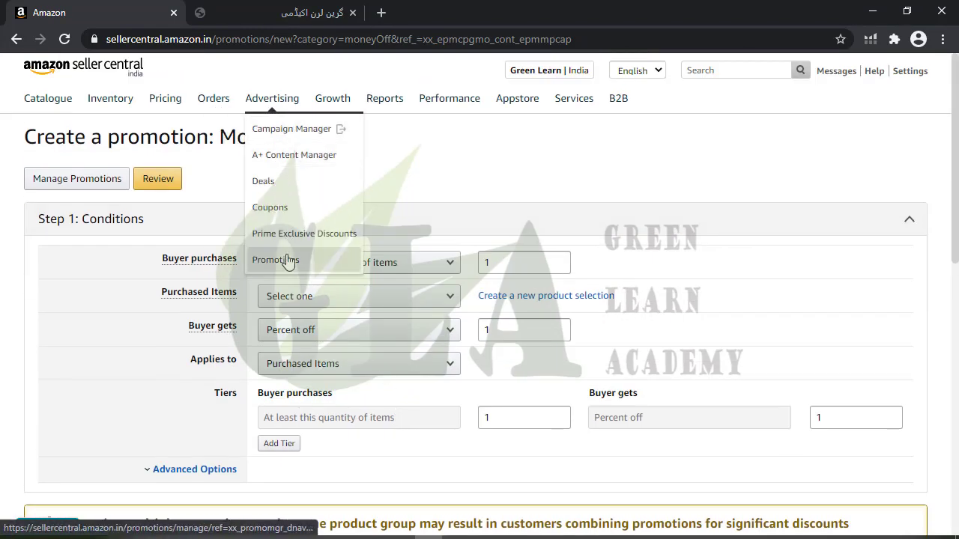
click(279, 209)
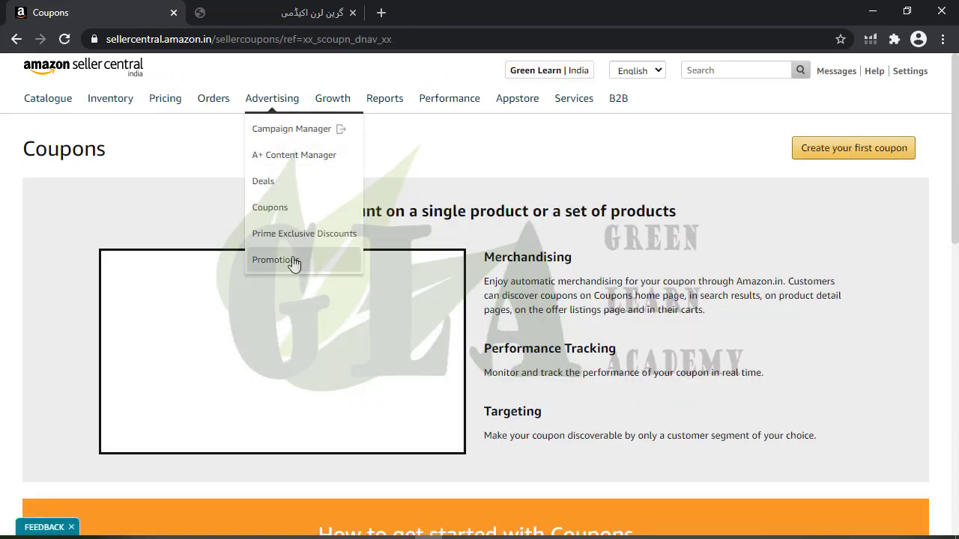
click(293, 261)
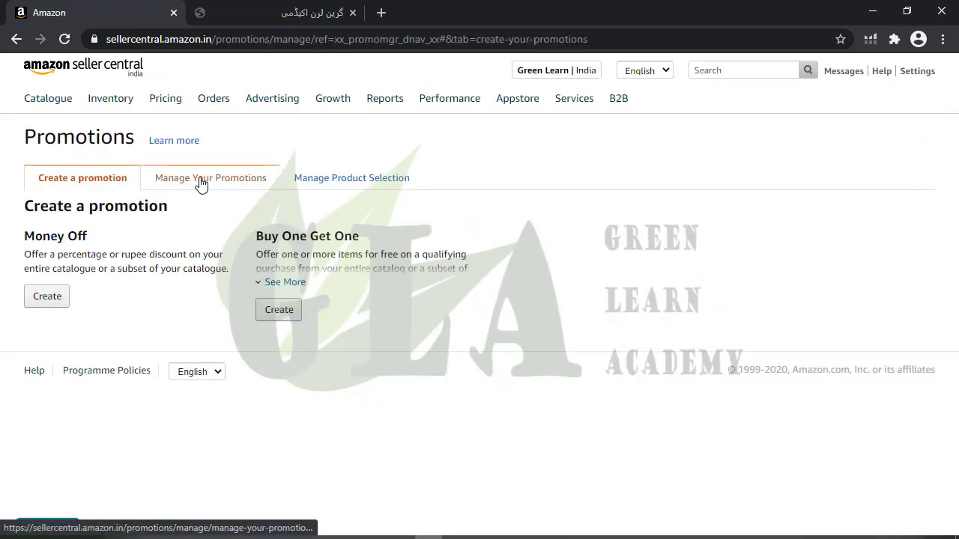
click(200, 183)
Search the promotions by date range for start dates between 18/03/2021 and 31/03/2021.
click(94, 241)
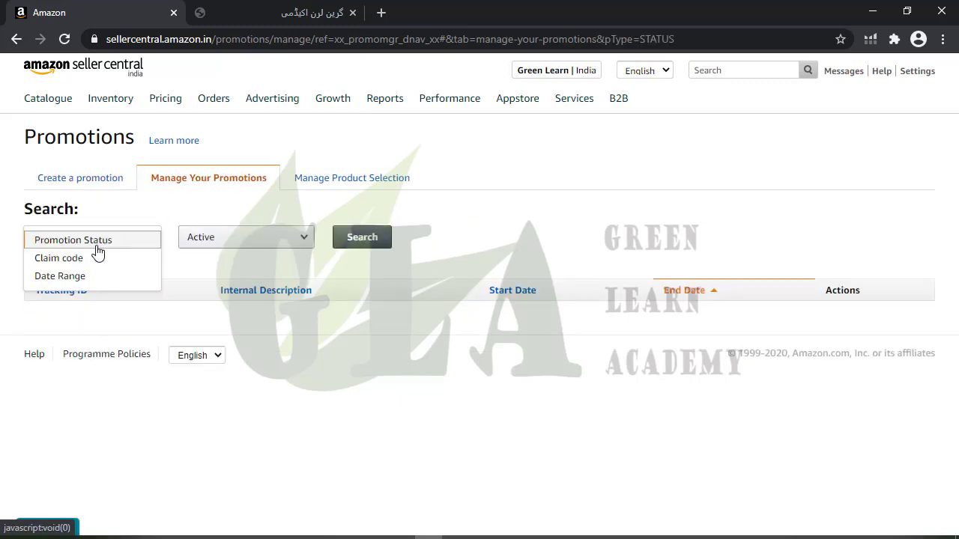
click(78, 276)
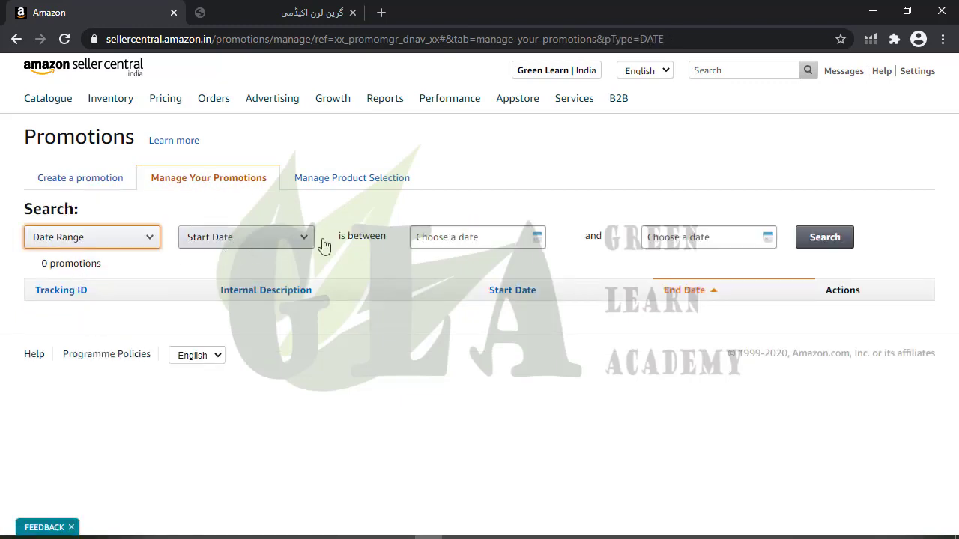
click(450, 238)
click(504, 342)
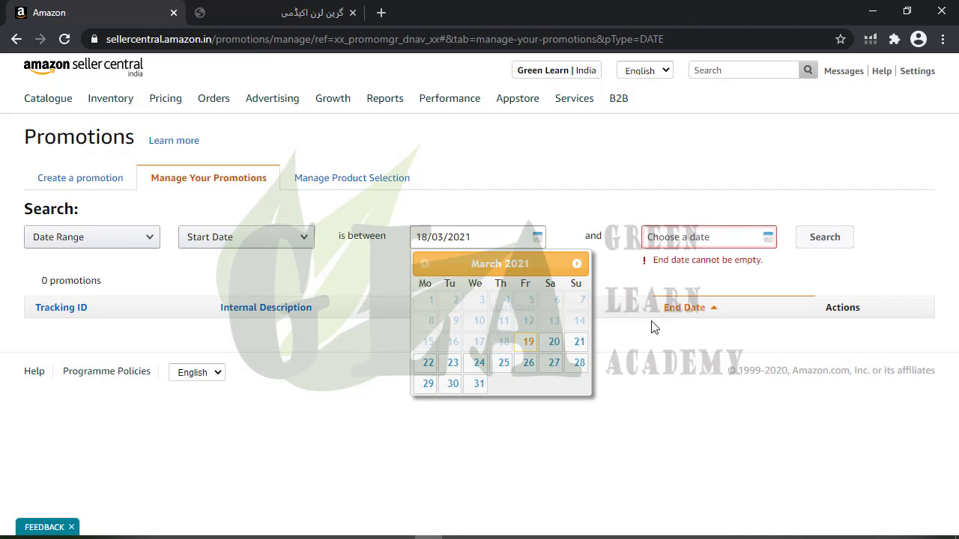
click(732, 241)
click(711, 386)
click(849, 244)
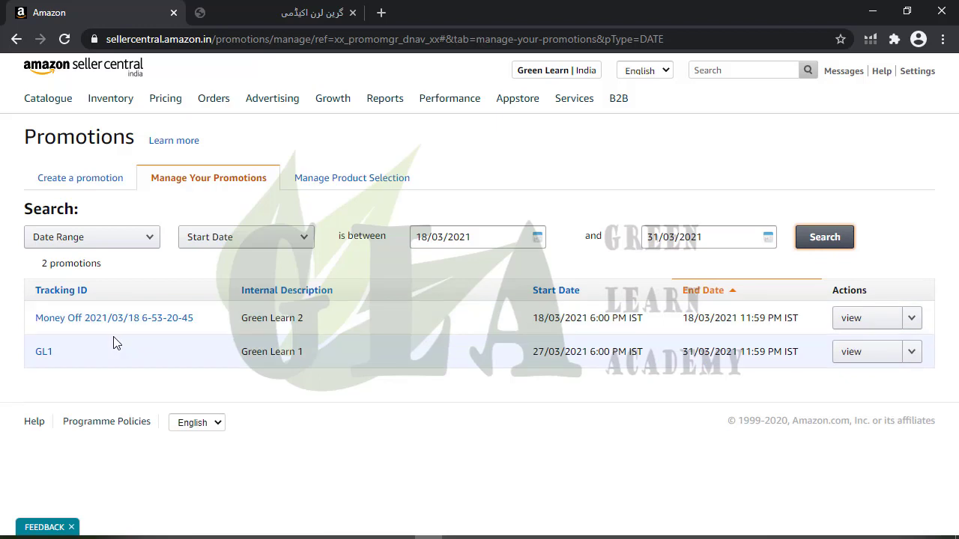
Open the GL1 promotion and go to the management page for its single-use claim codes.
click(44, 353)
scroll(239, 397, down, 7)
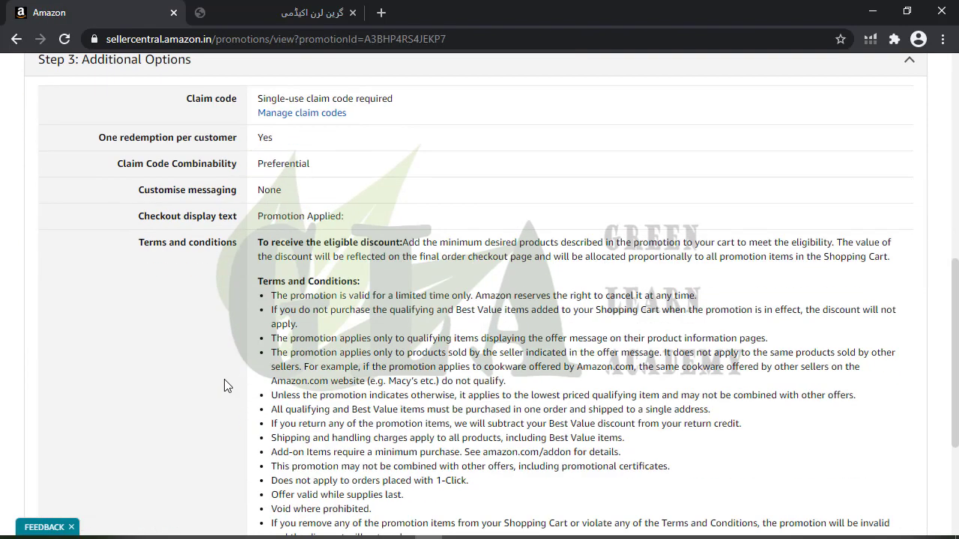
click(300, 116)
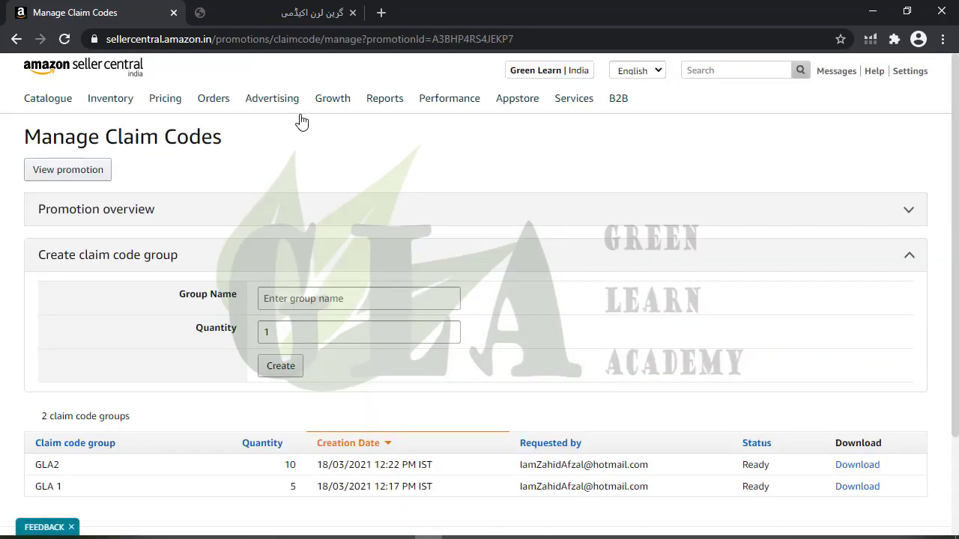
Create a claim code group named GLA 3 with a quantity of 15.
click(357, 298)
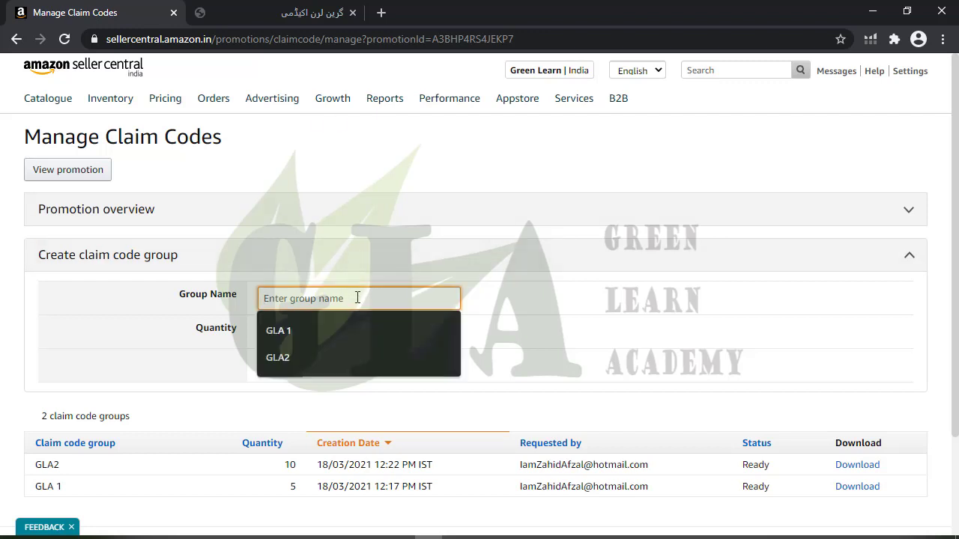
text(GLA)
key(BackSpace)
key(BackSpace)
key(BackSpace)
key(BackSpace)
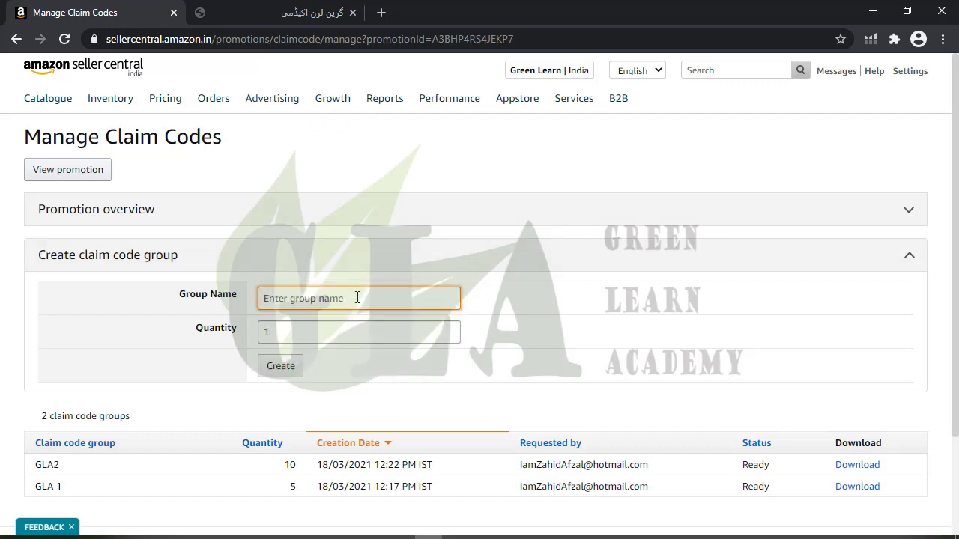
text(GLA 3)
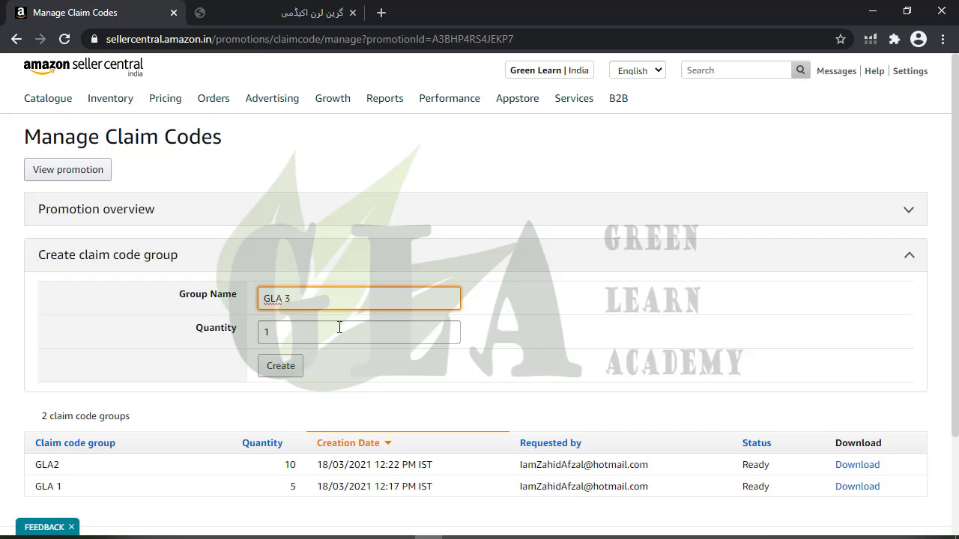
click(340, 328)
text(5)
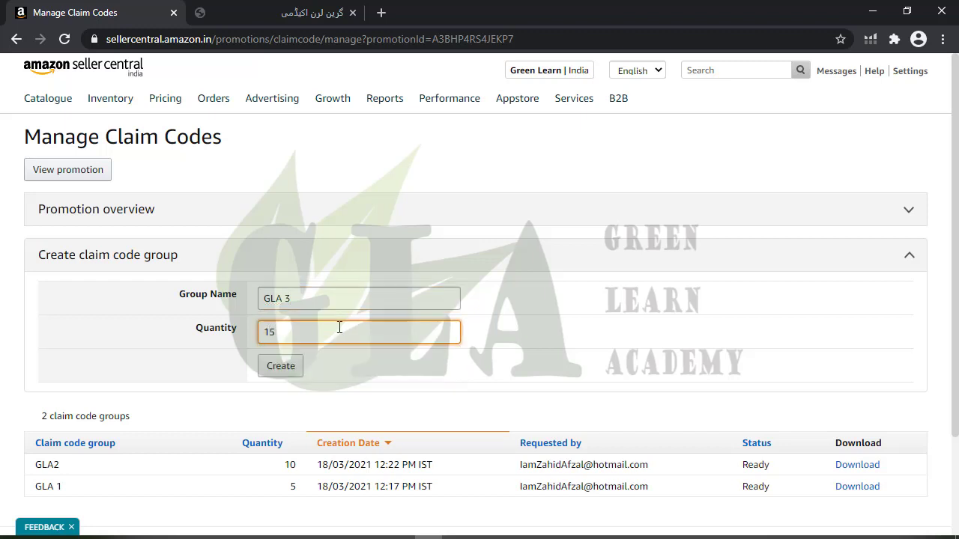
click(291, 369)
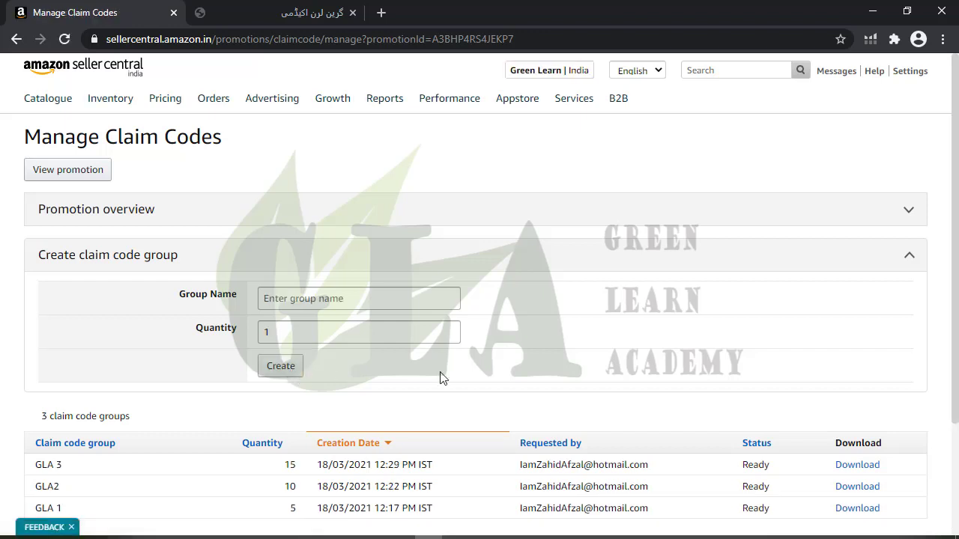
Download the GLA 3 claim codes archive, extract it into the Downloads folder and close the archive window.
click(842, 469)
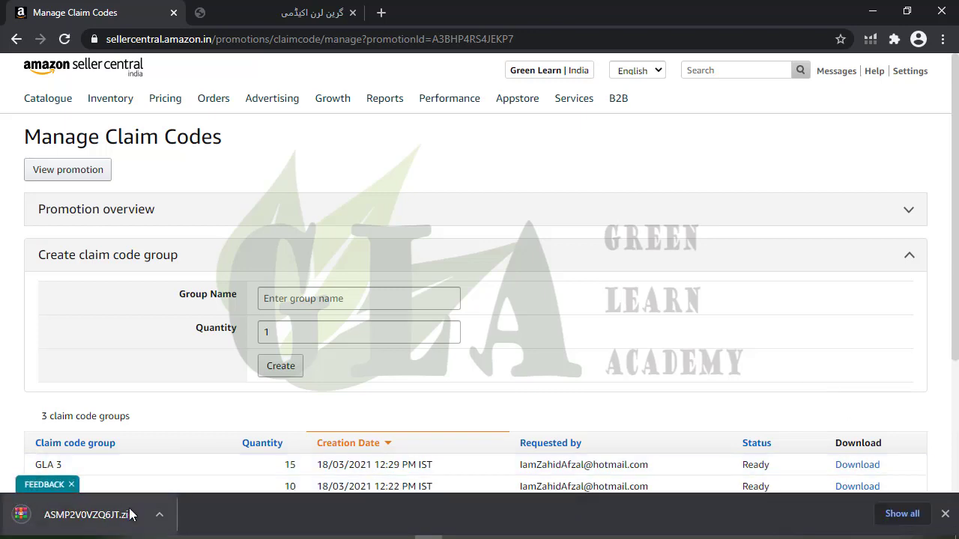
click(88, 514)
click(268, 274)
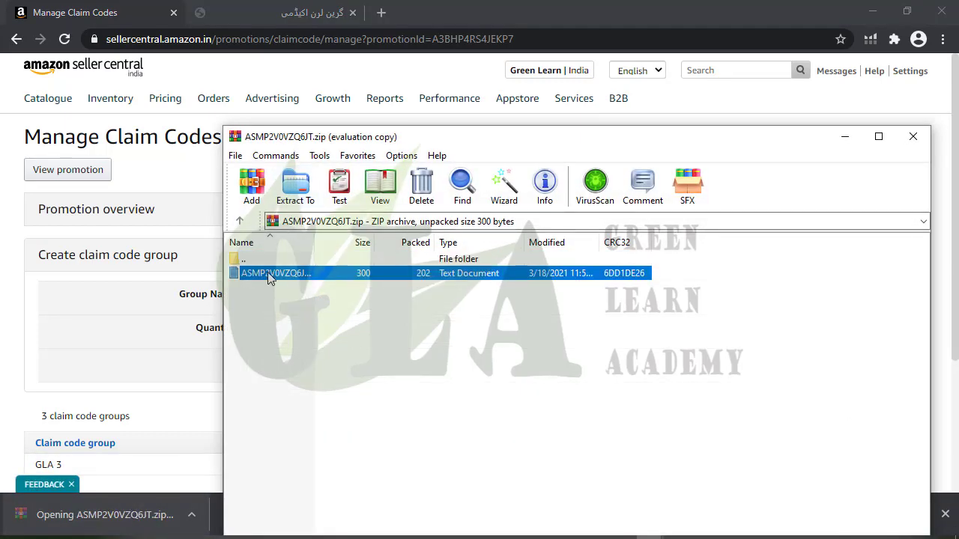
click(657, 406)
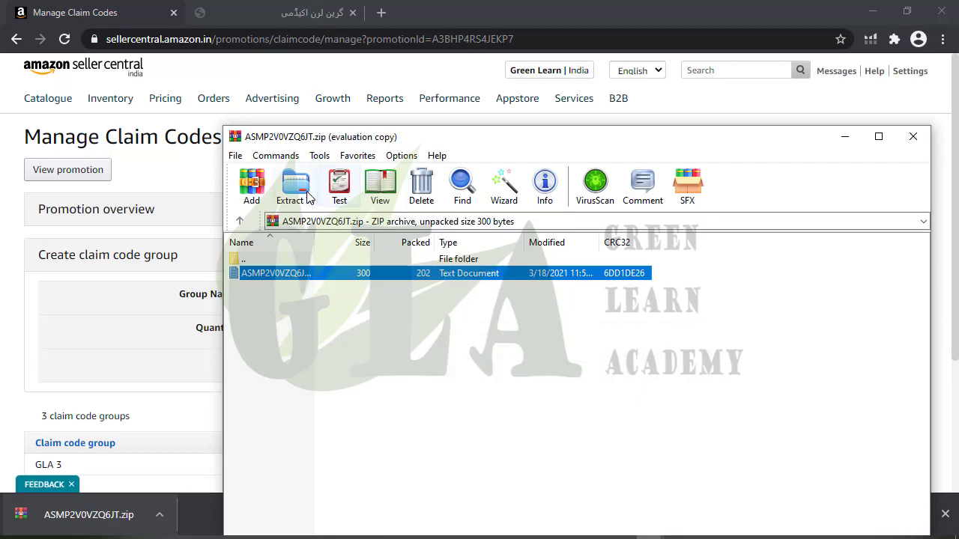
click(300, 187)
click(620, 517)
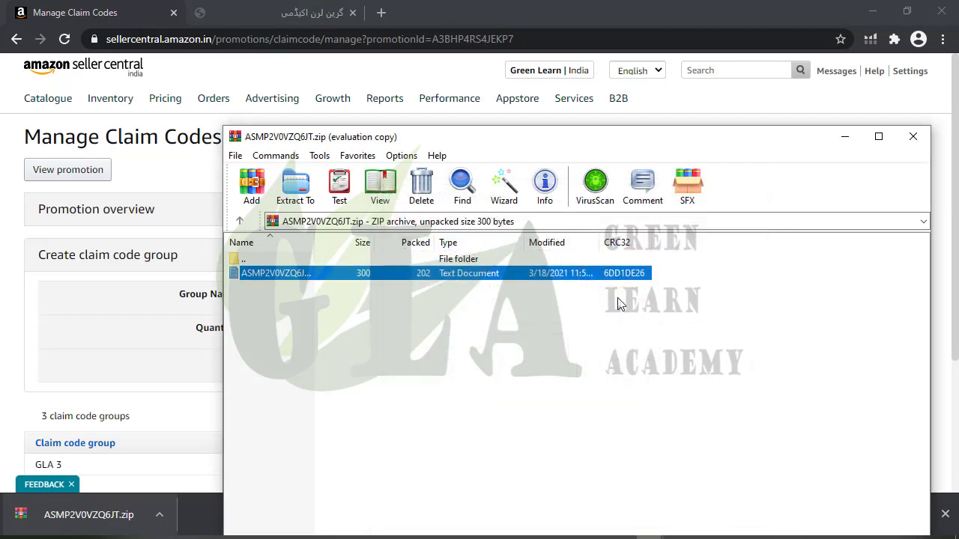
click(913, 136)
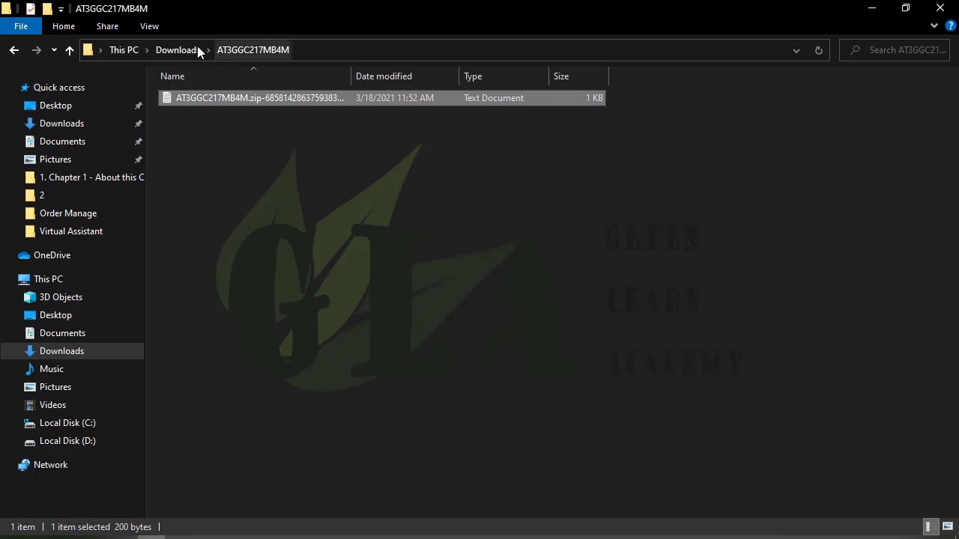
click(193, 47)
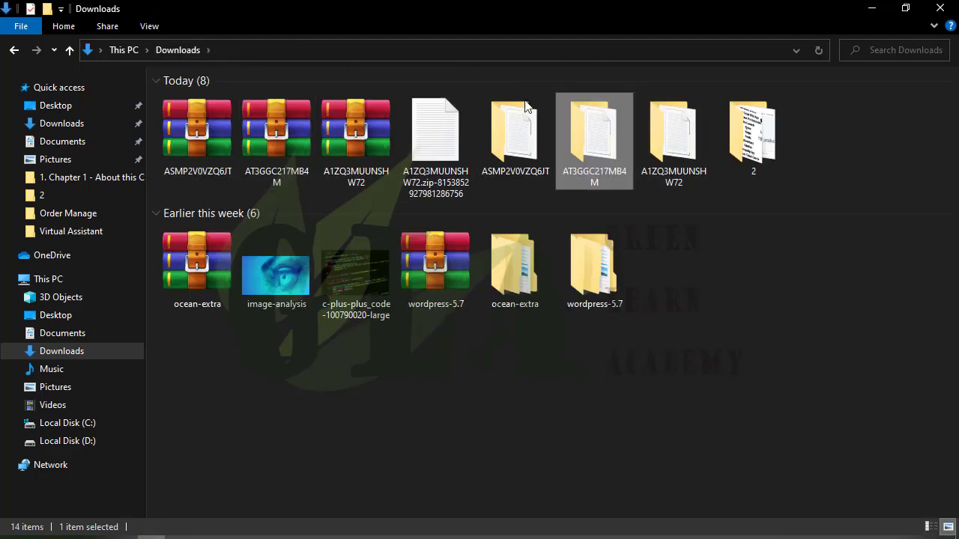
double_click(438, 111)
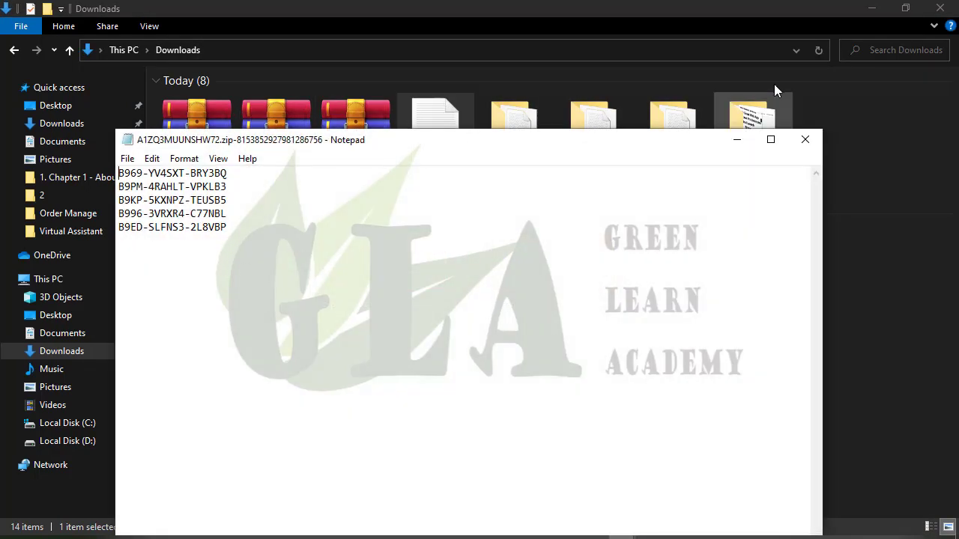
click(805, 139)
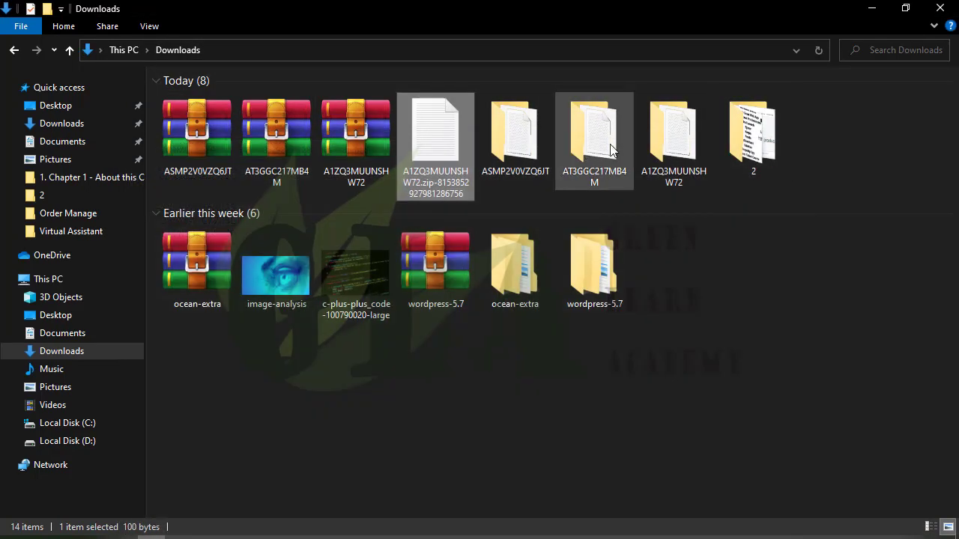
double_click(649, 143)
double_click(238, 98)
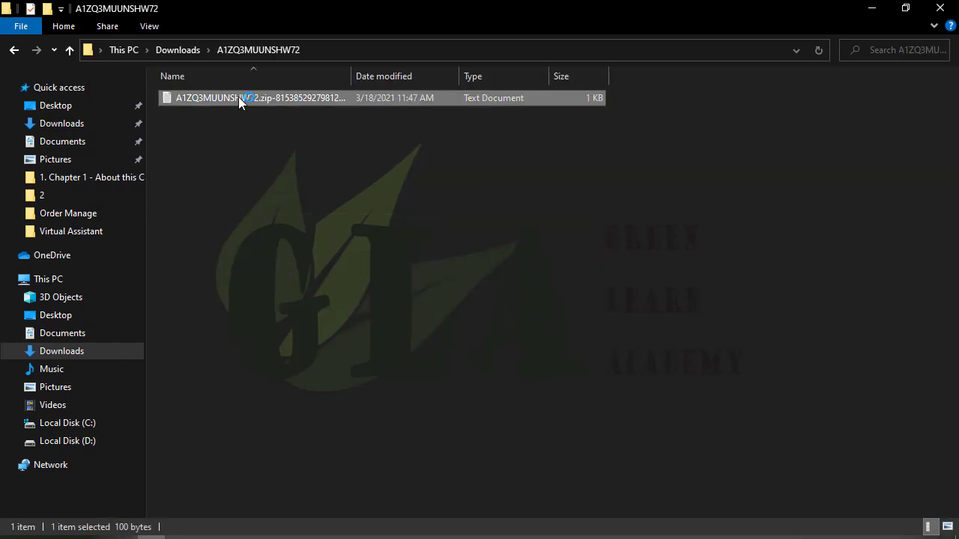
click(803, 140)
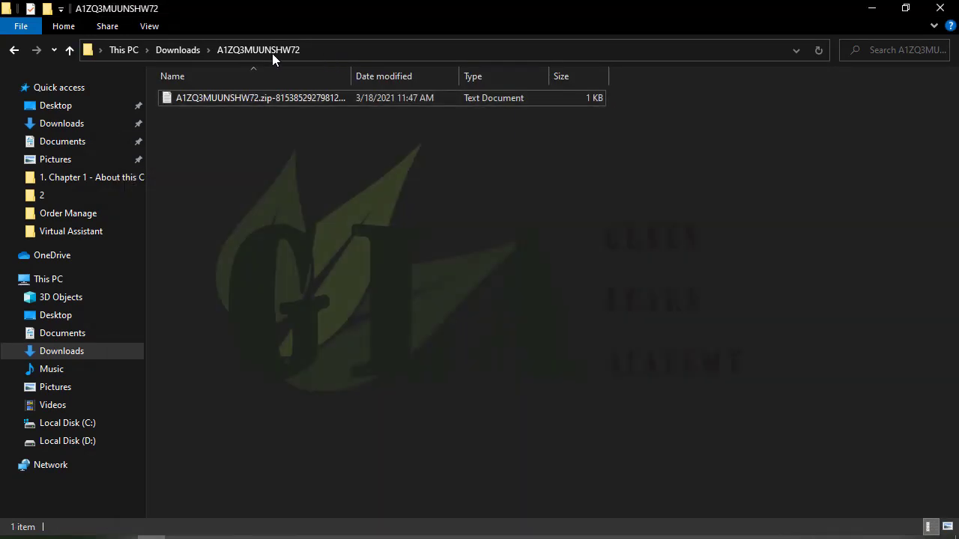
View the claim codes text file in the AT3GGC217MB4M folder in Downloads and minimize it.
key(BackSpace)
click(617, 143)
double_click(617, 138)
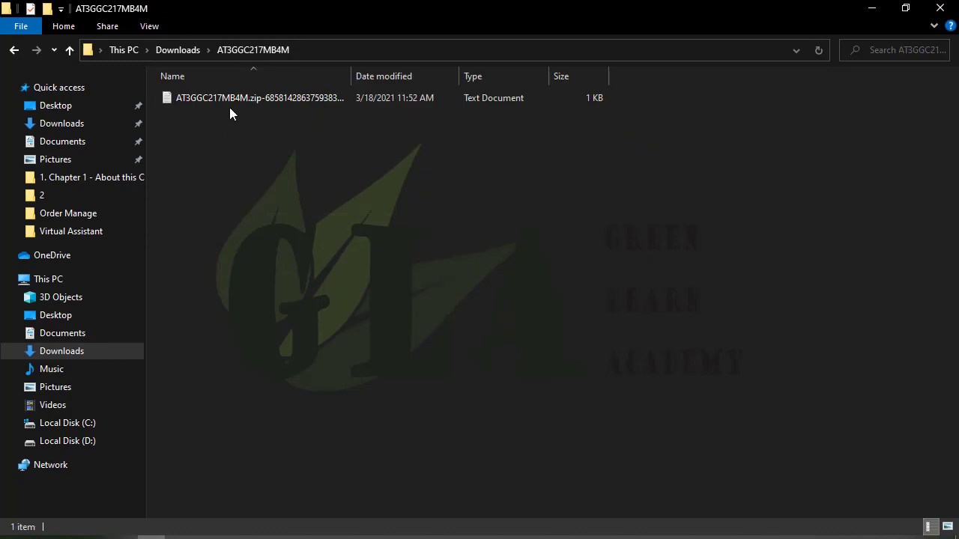
double_click(229, 99)
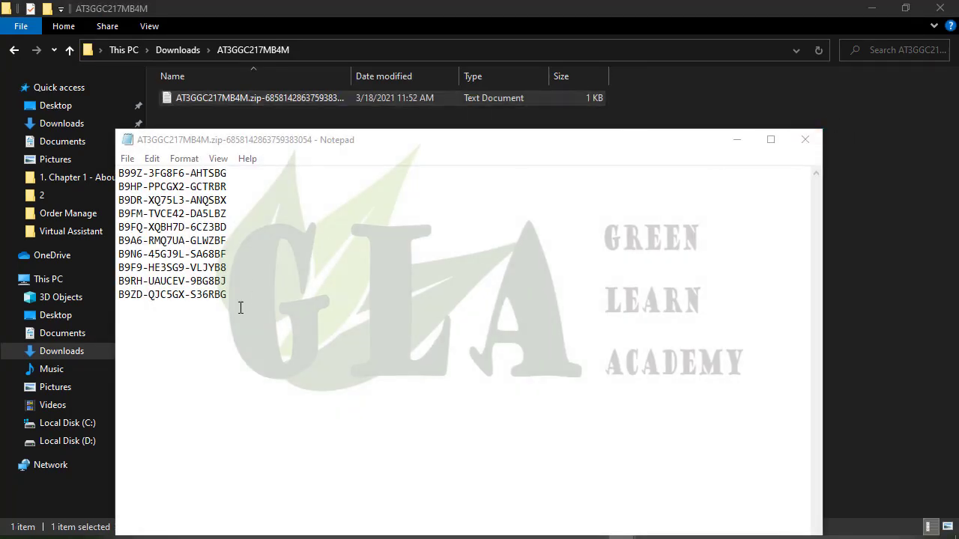
click(247, 232)
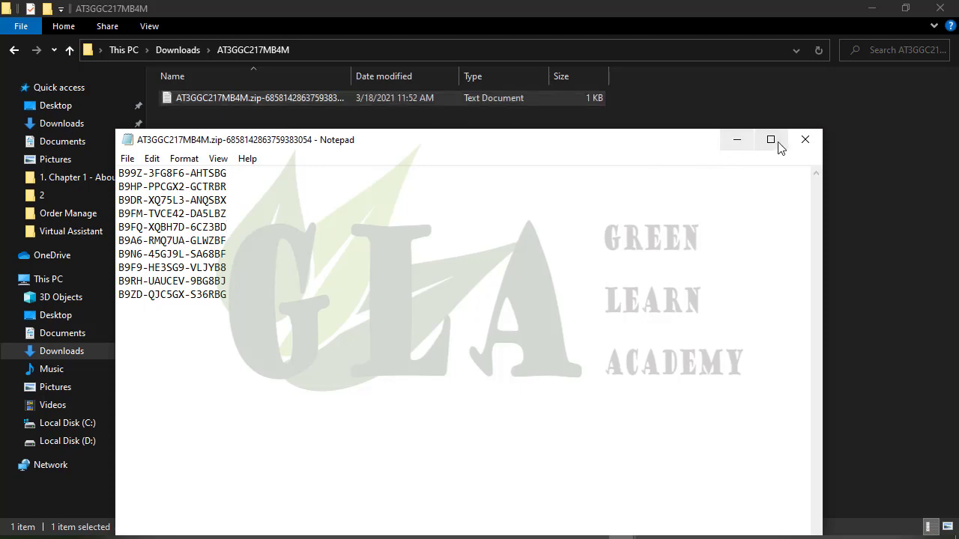
click(737, 142)
Open the text file in the ASMP2V0VZQ6JT folder in Downloads and examine the GLA 3 group's full list of claim codes.
click(178, 57)
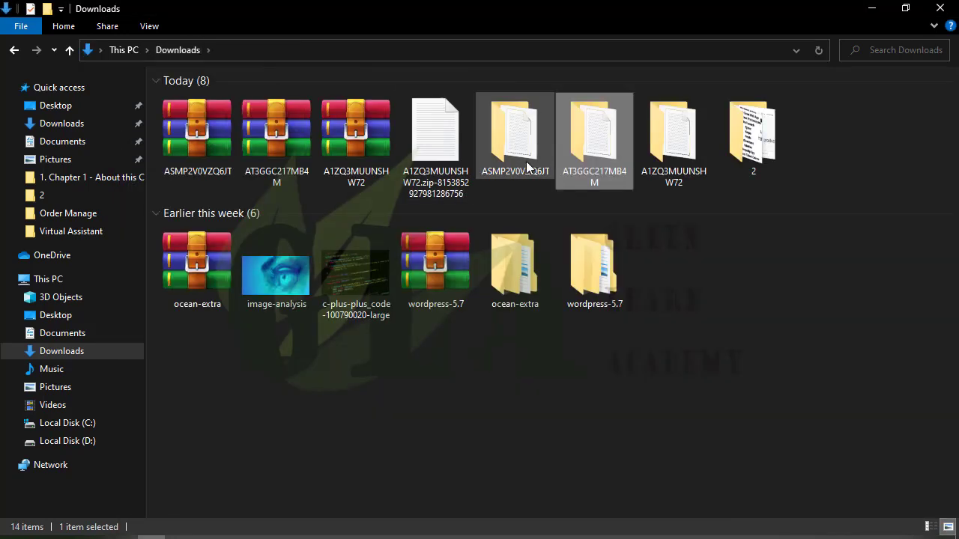
double_click(518, 169)
click(207, 98)
double_click(206, 98)
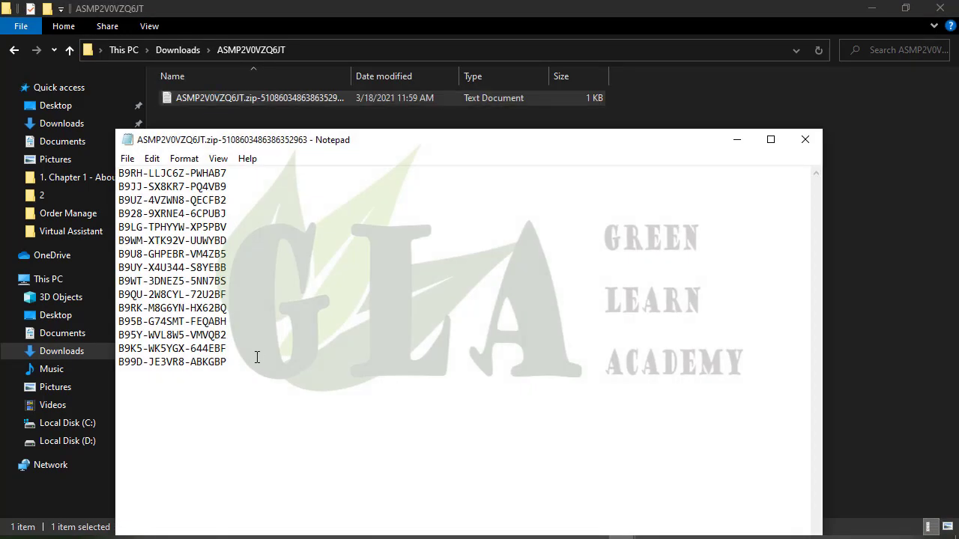
drag(257, 358, 124, 175)
click(167, 240)
drag(239, 358, 125, 255)
click(189, 309)
drag(244, 358, 98, 177)
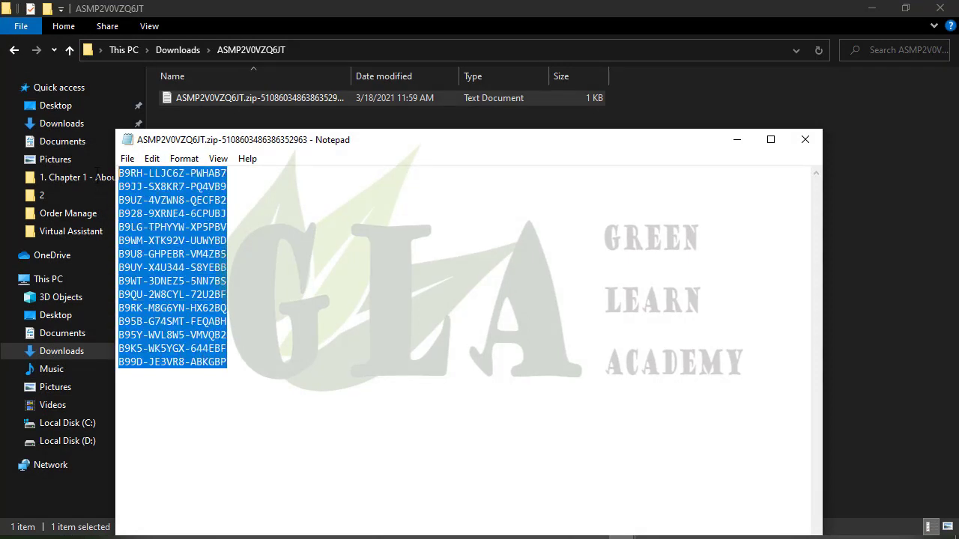
click(223, 294)
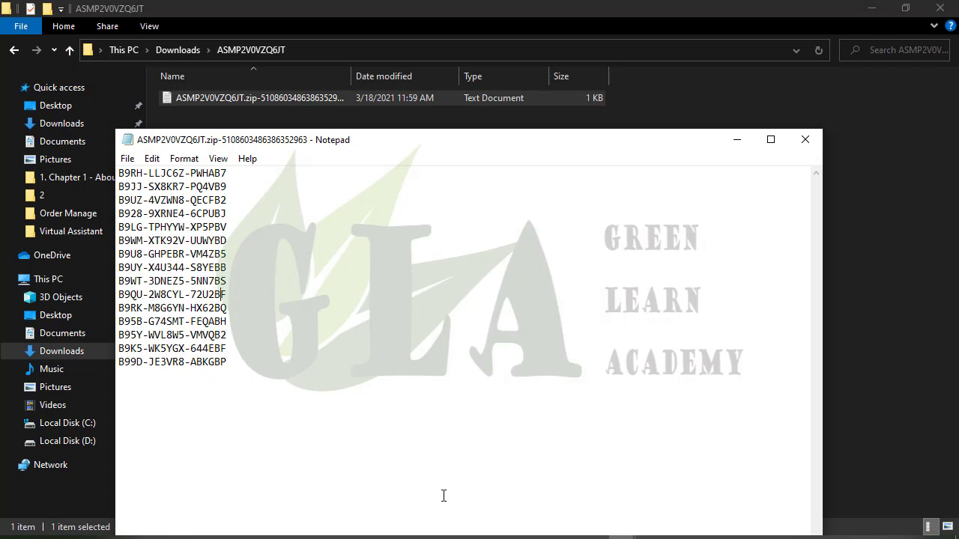
Return to the Manage Claim Codes page in the browser and close the open WinRAR and Notepad windows.
key(alt+Tab)
right_click(651, 536)
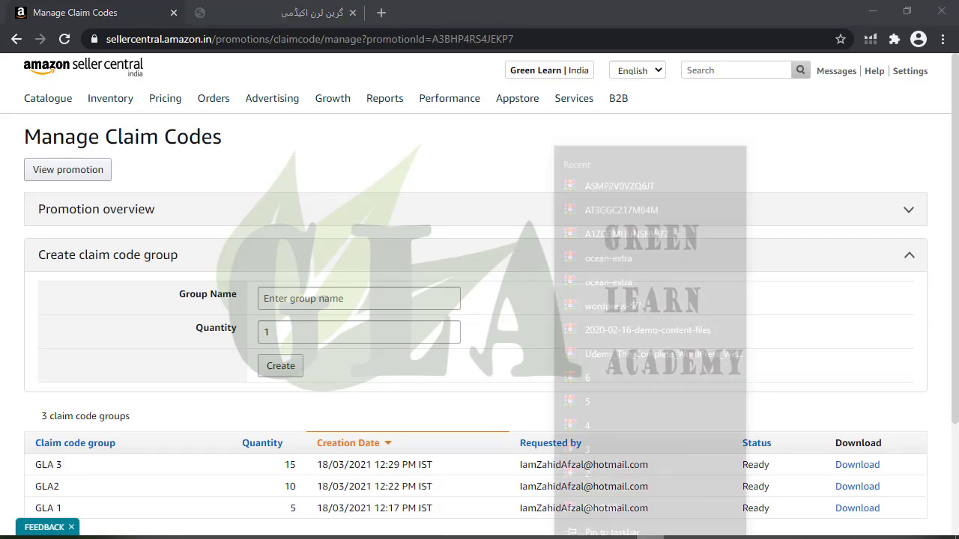
click(592, 517)
right_click(561, 537)
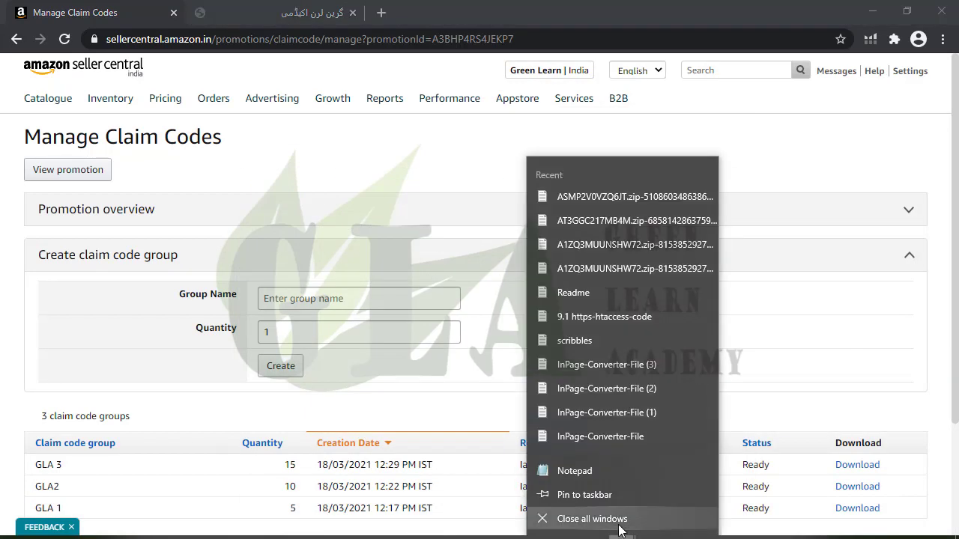
click(561, 517)
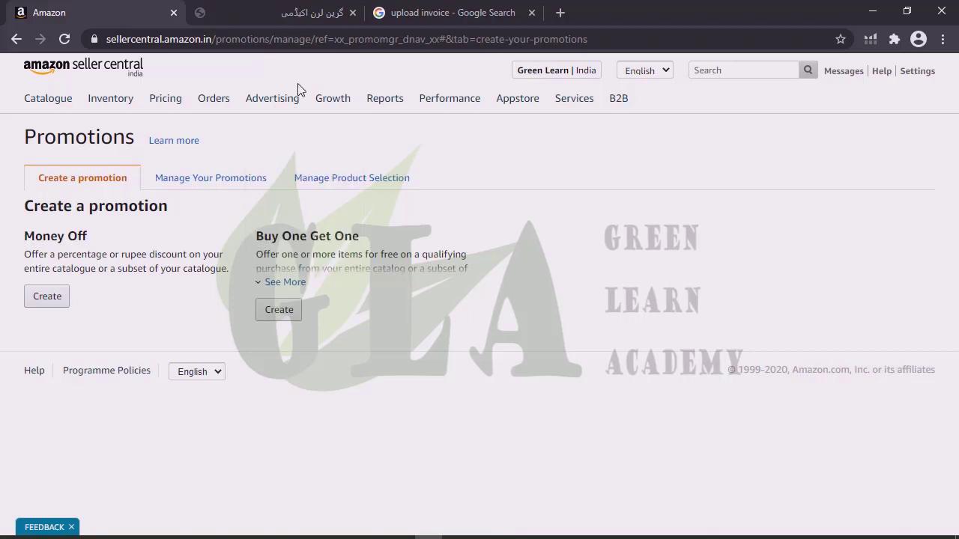
mouse_move(285, 99)
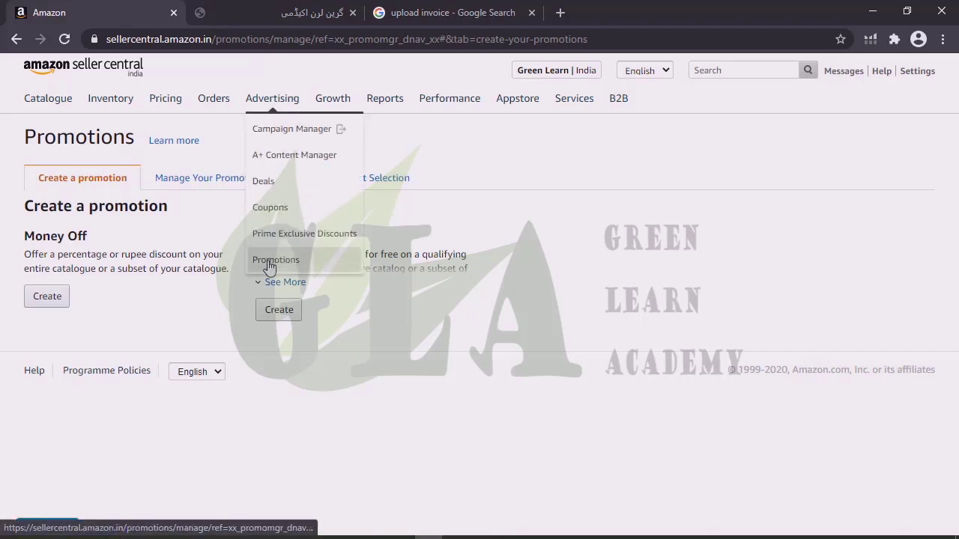
Go to Manage Product Selection on the Promotions page and start creating a product selection of type ASIN List.
click(296, 264)
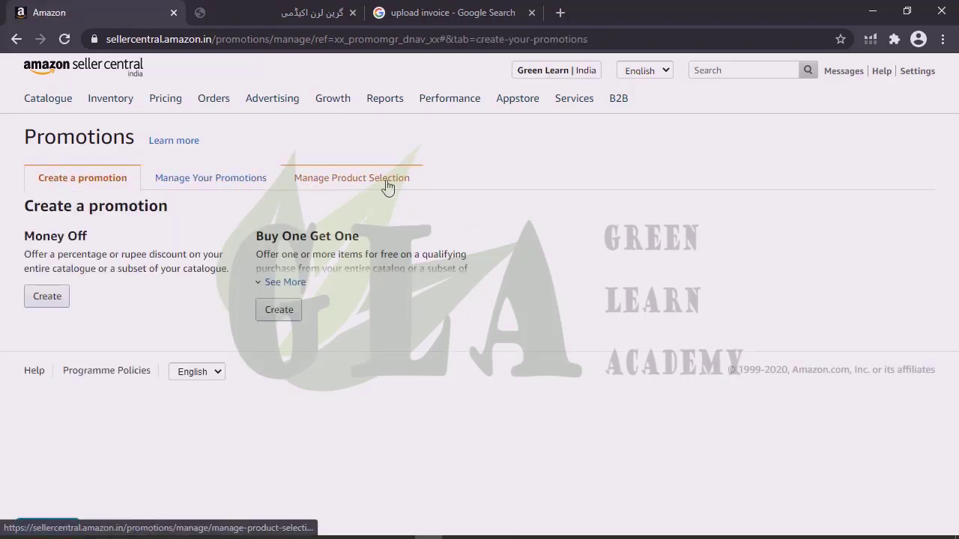
click(362, 186)
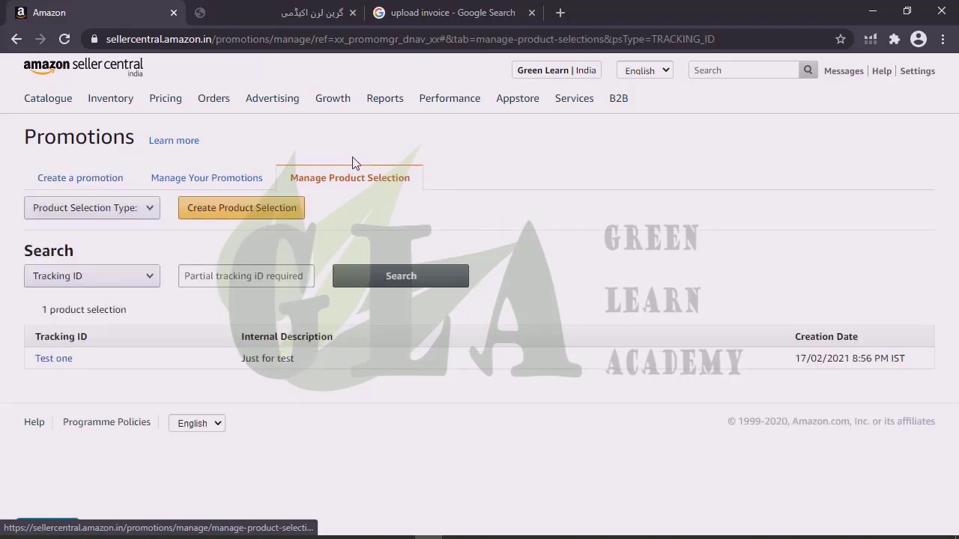
click(66, 215)
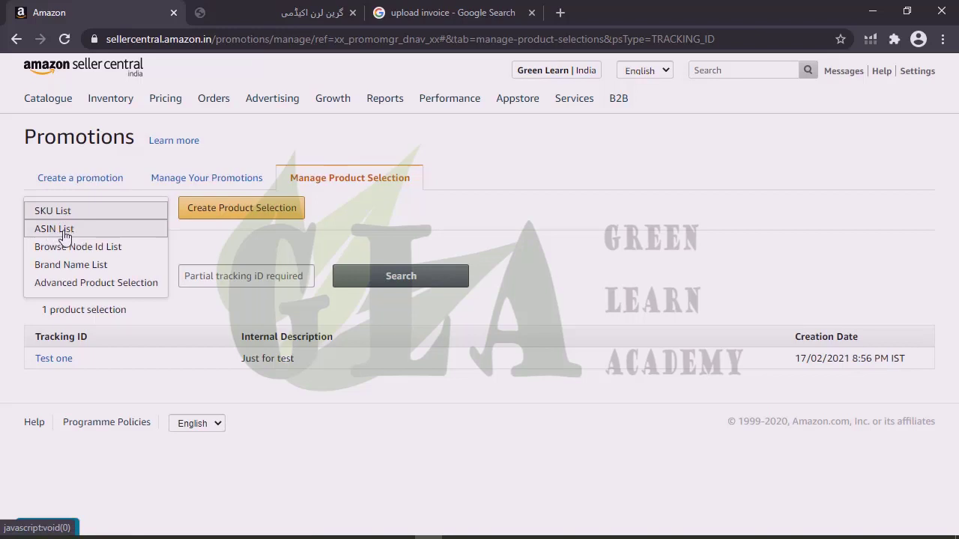
click(67, 235)
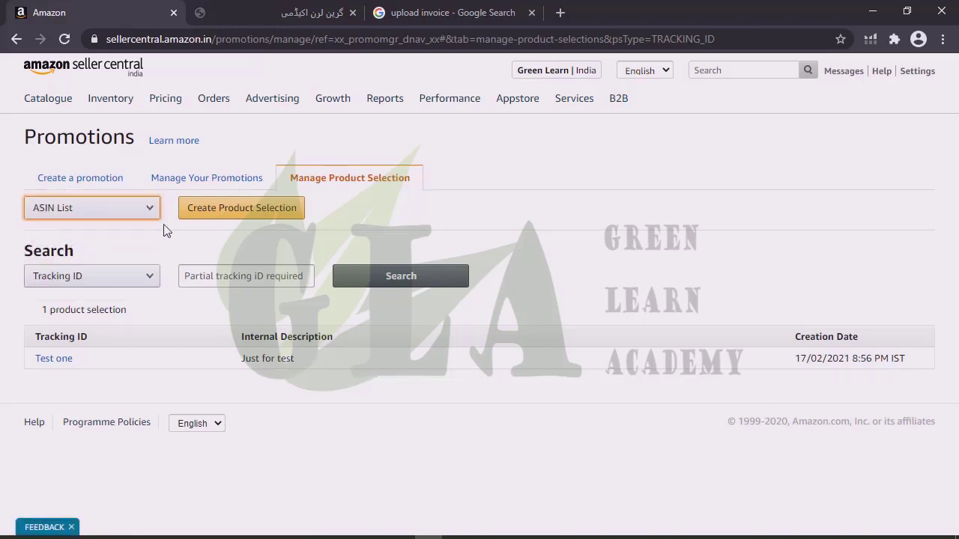
click(261, 215)
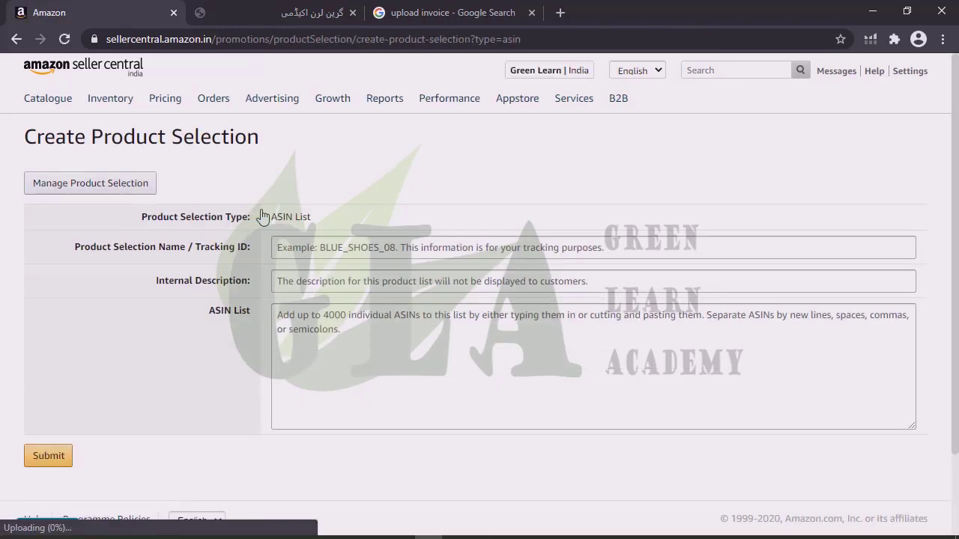
Name the product selection GLA Products and enter Testttt as its internal description.
click(345, 255)
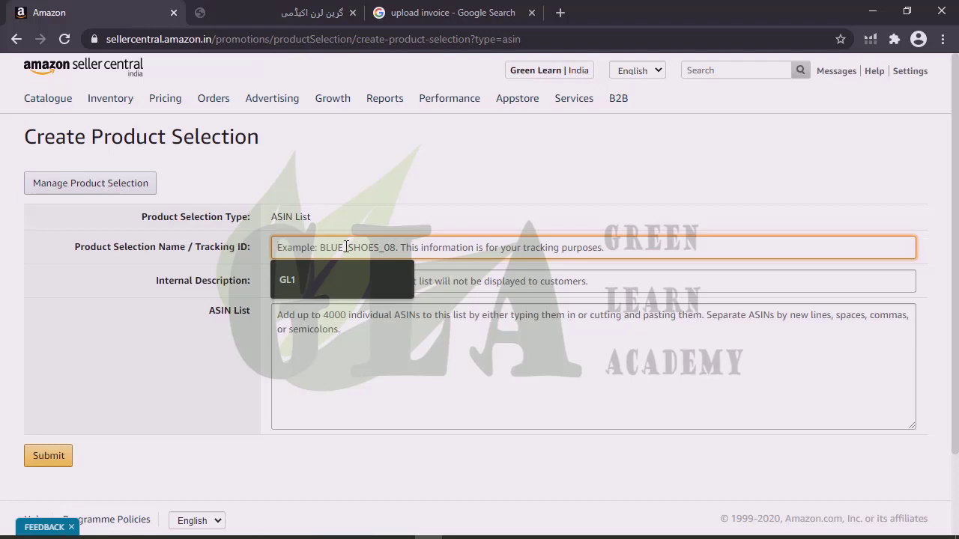
text(GLA Products)
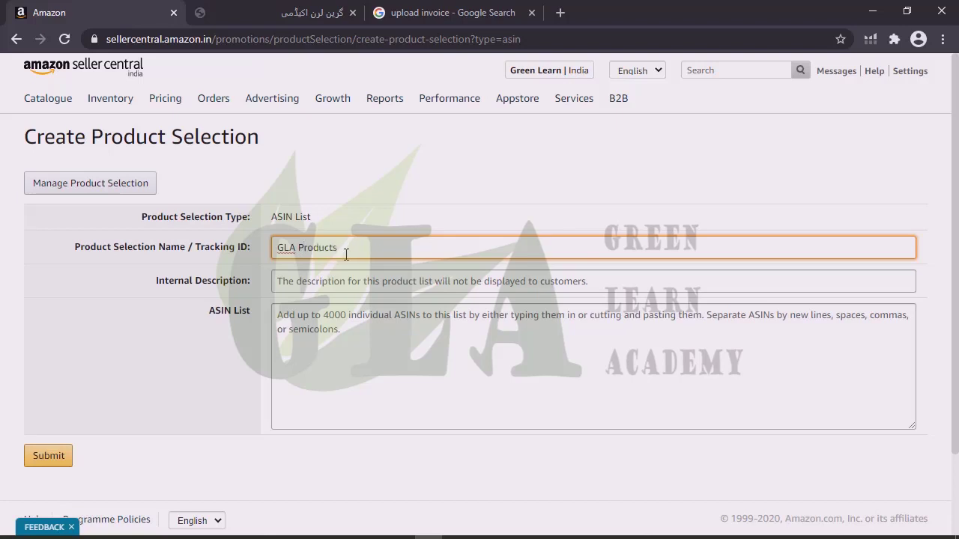
click(347, 279)
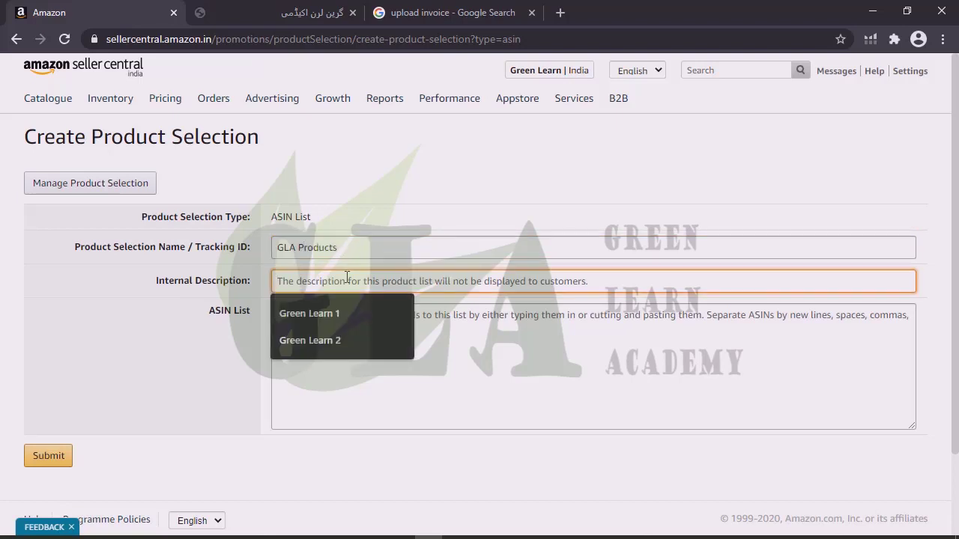
text(Testttt)
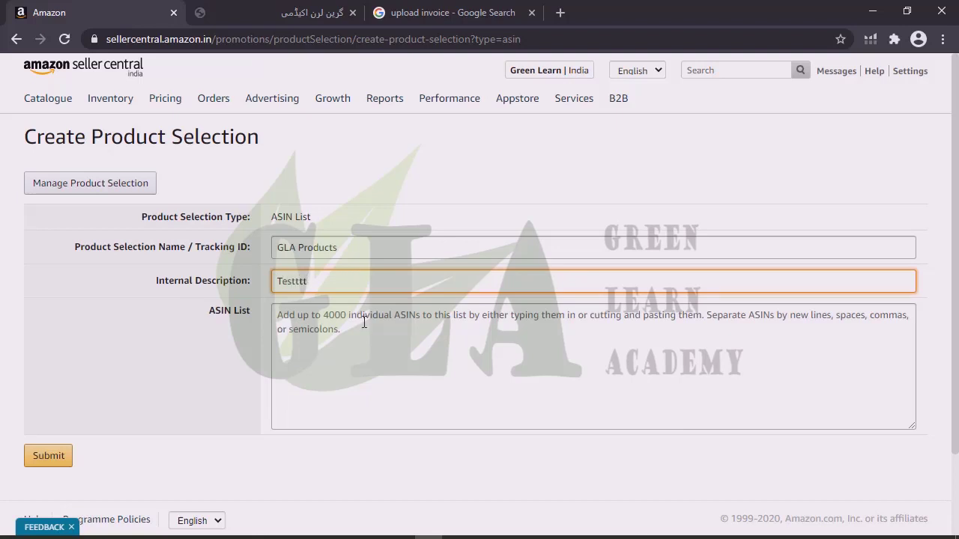
click(364, 322)
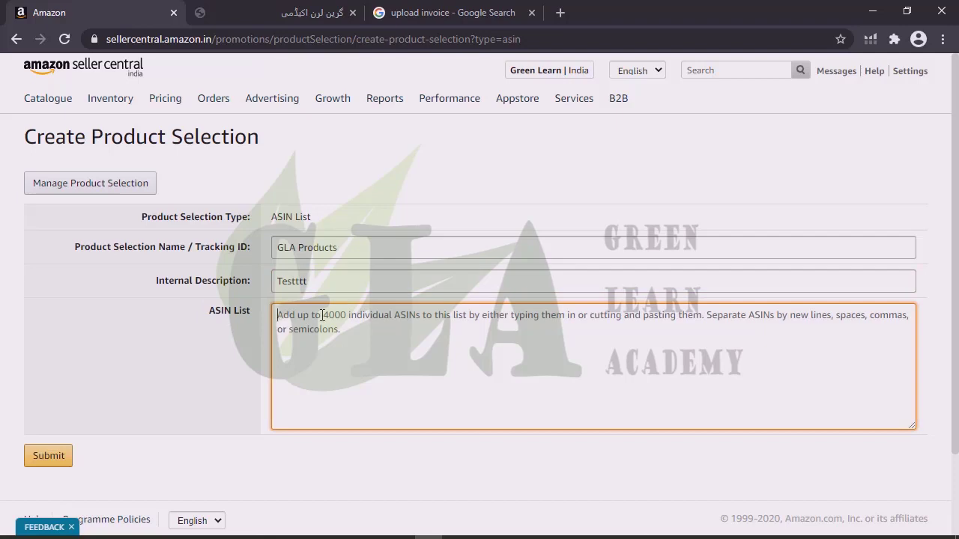
Search Google for "amazon in" in a new browser tab and open the Amazon.in shopping site.
key(ctrl+t)
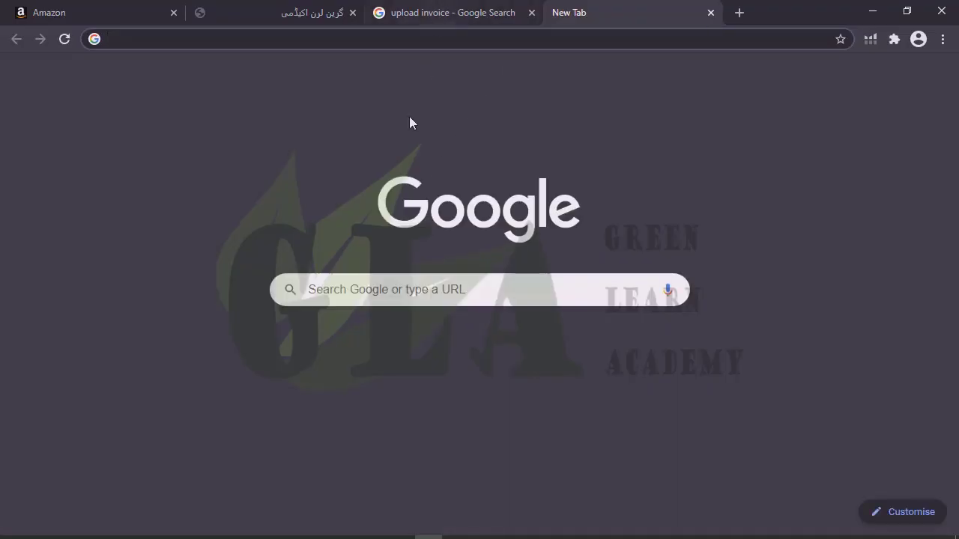
click(405, 292)
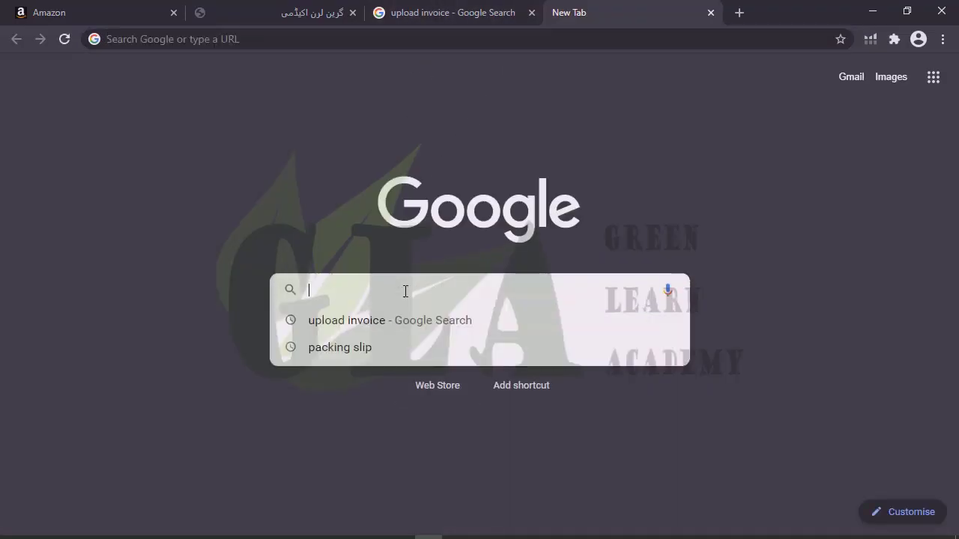
text(amazon in)
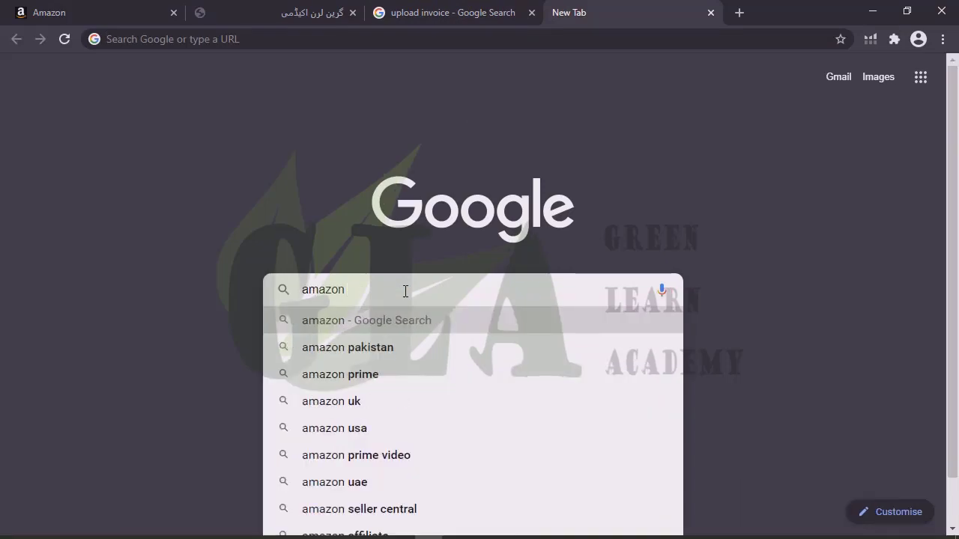
key(Return)
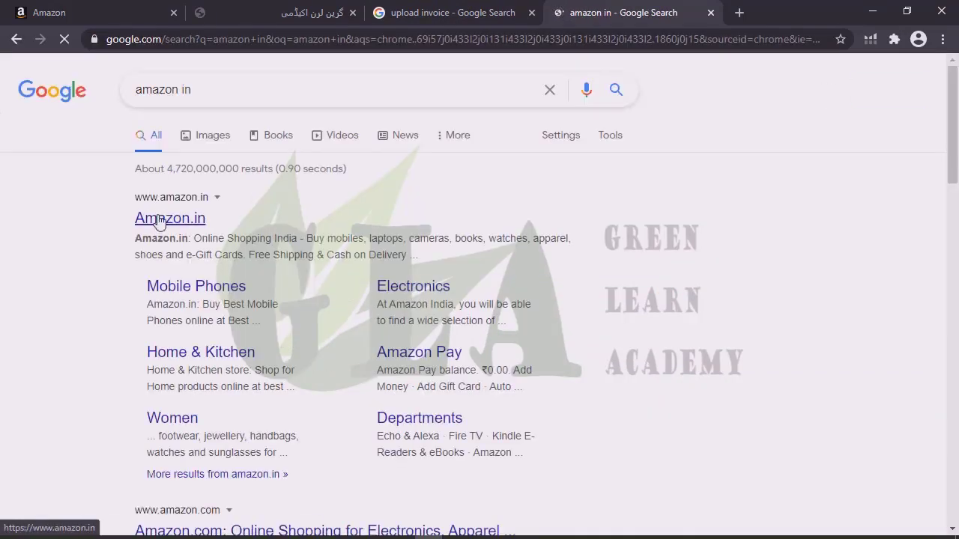
click(161, 220)
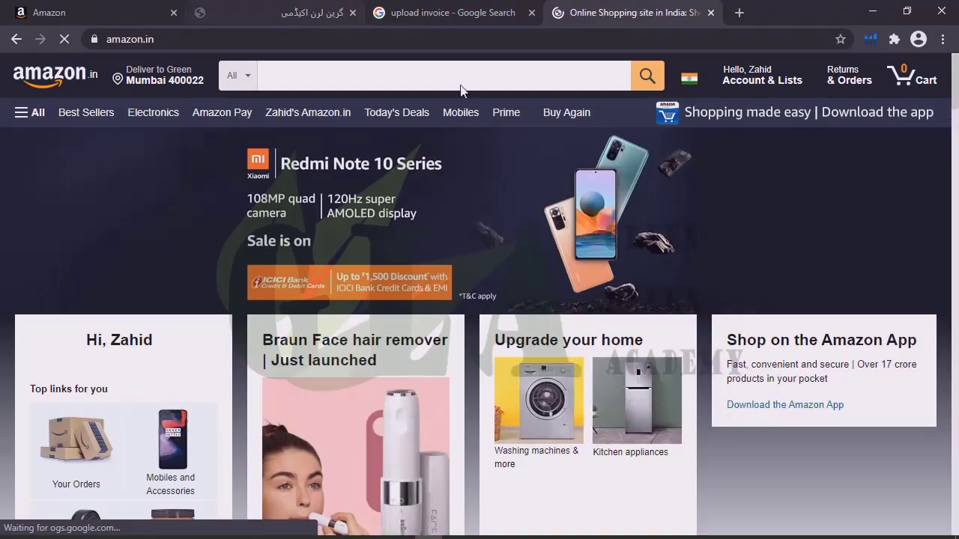
Open the product page of the black fitness band beside the blue earphones in Best Sellers in Sports, Fitness & Outdoors.
scroll(305, 366, down, 8)
scroll(302, 369, down, 5)
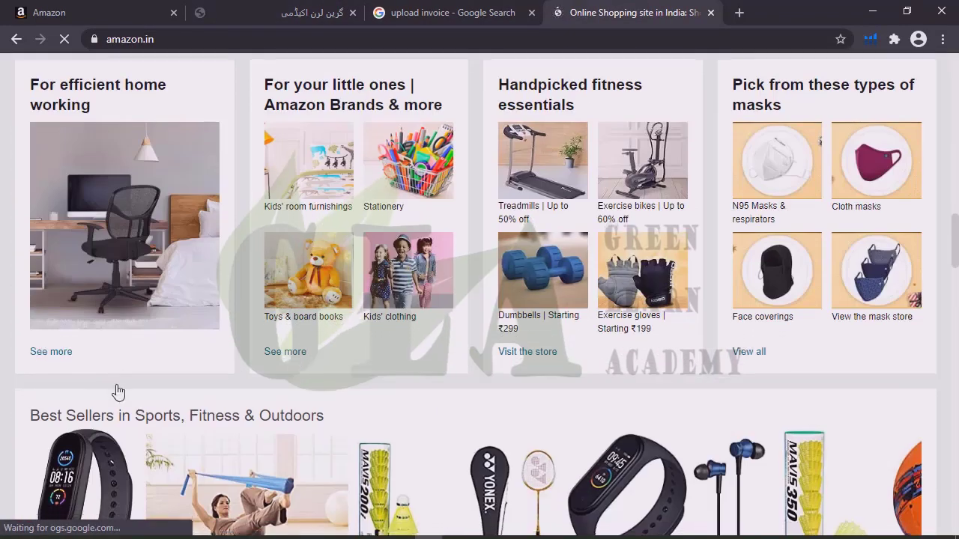
scroll(118, 392, down, 5)
click(633, 144)
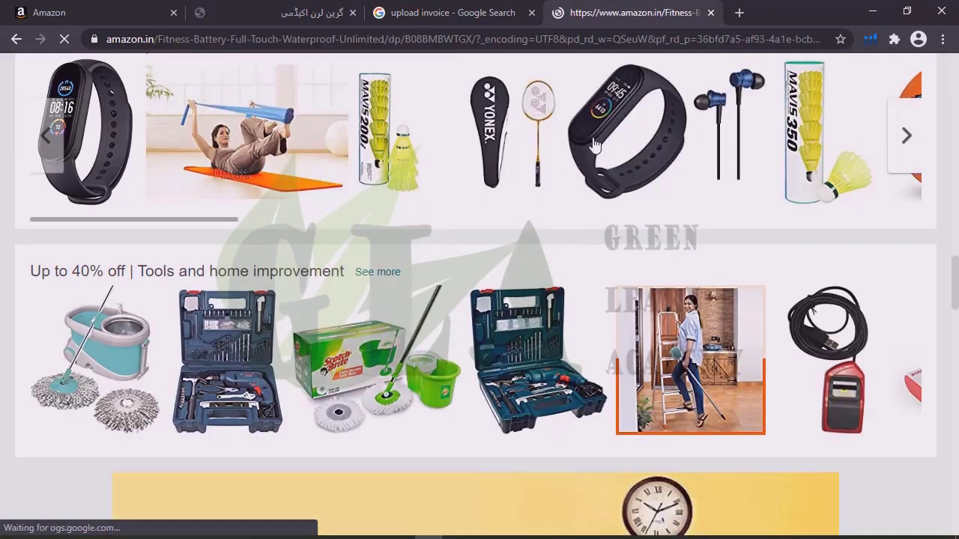